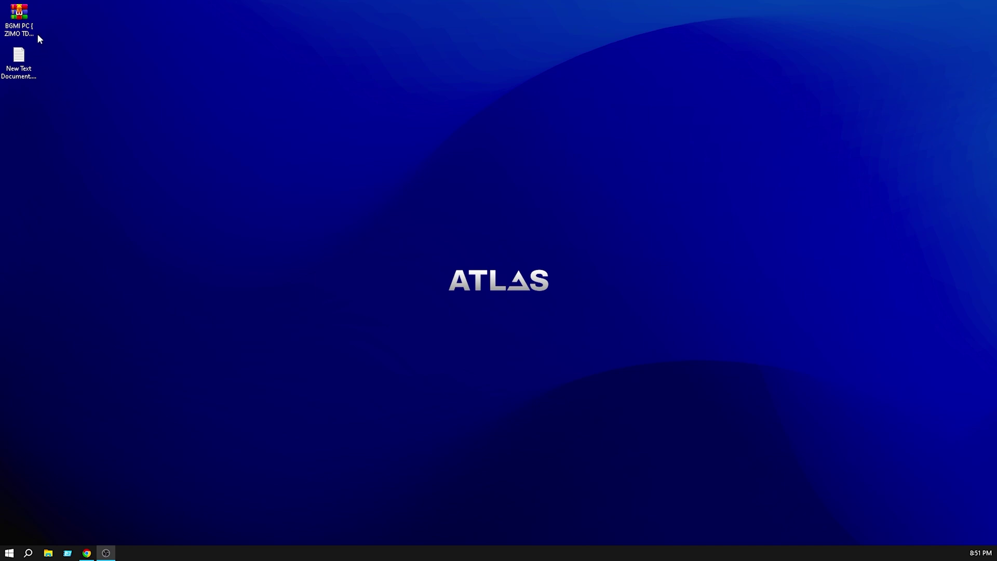
Move the BGMI archive icon on the desktop and refresh the desktop.
drag(37, 33, 116, 58)
right_click(177, 84)
click(216, 113)
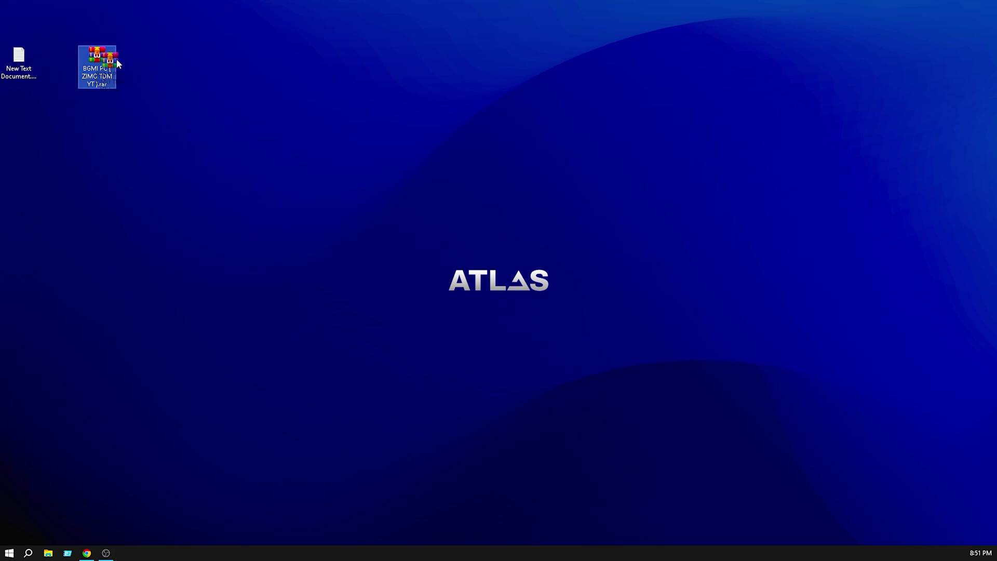
Copy the Google Drive link from New Text Document.txt, close Notepad, and start pasting it into Chrome.
double_click(30, 67)
drag(473, 78, 122, 78)
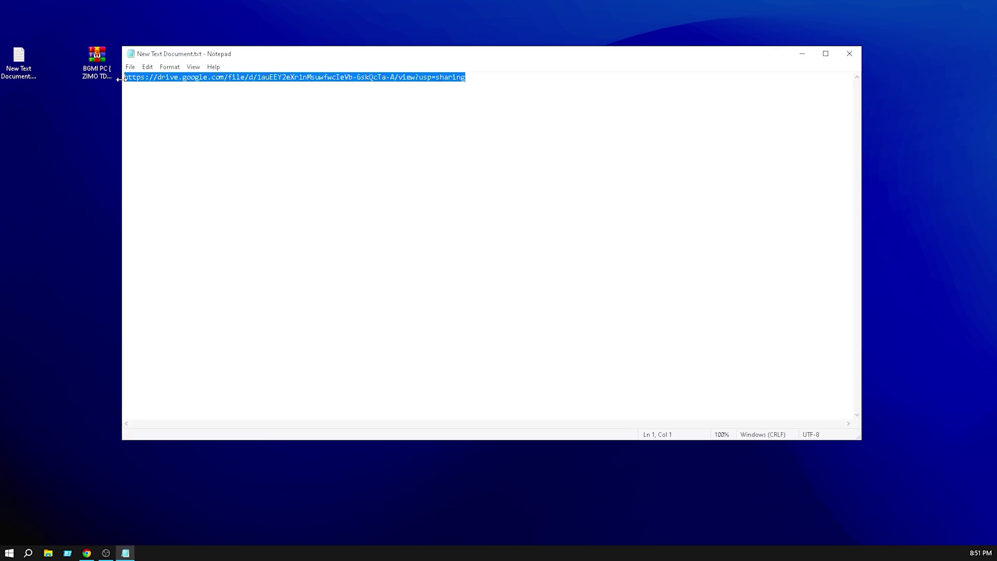
right_click(146, 79)
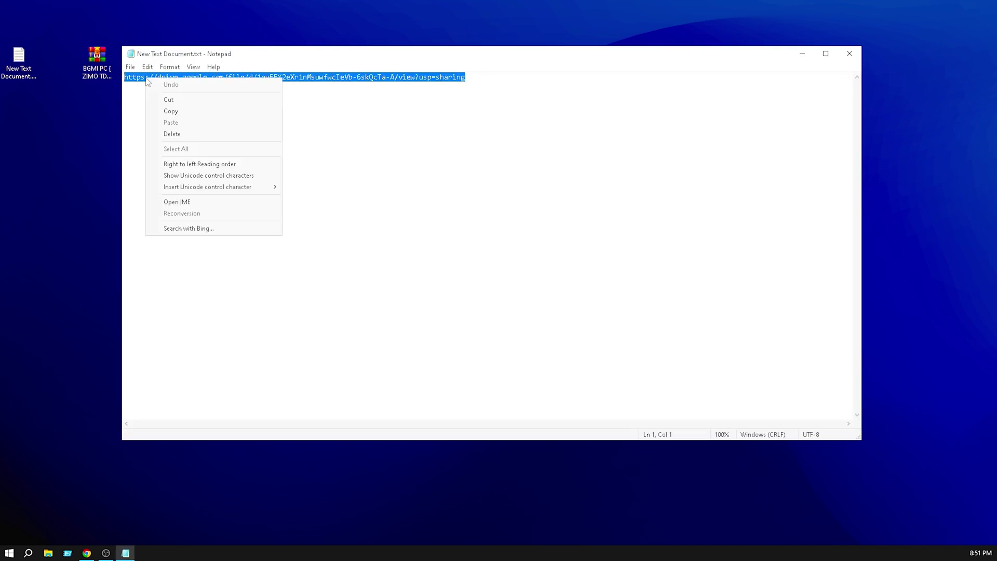
click(200, 114)
click(850, 53)
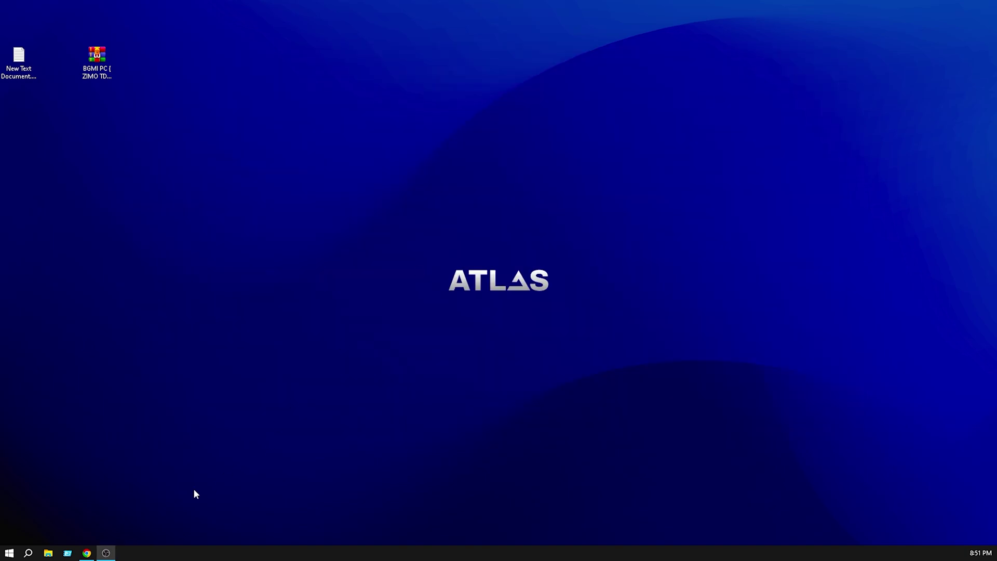
click(86, 554)
right_click(413, 216)
Paste and open the Drive link to download the 13.0 KB BGMI PC ( ZIMO TDM YT ).rar archive.
click(432, 316)
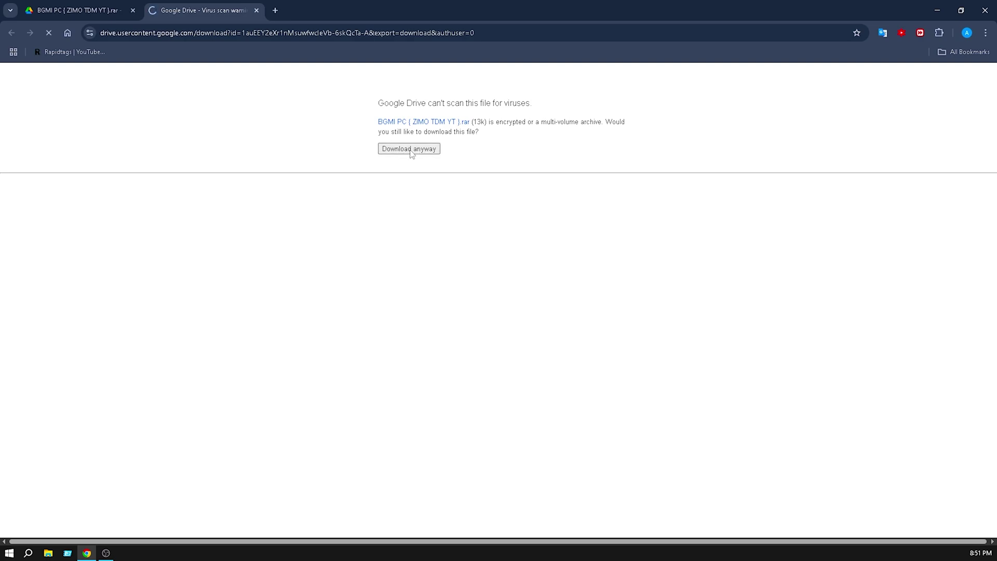
key(super)
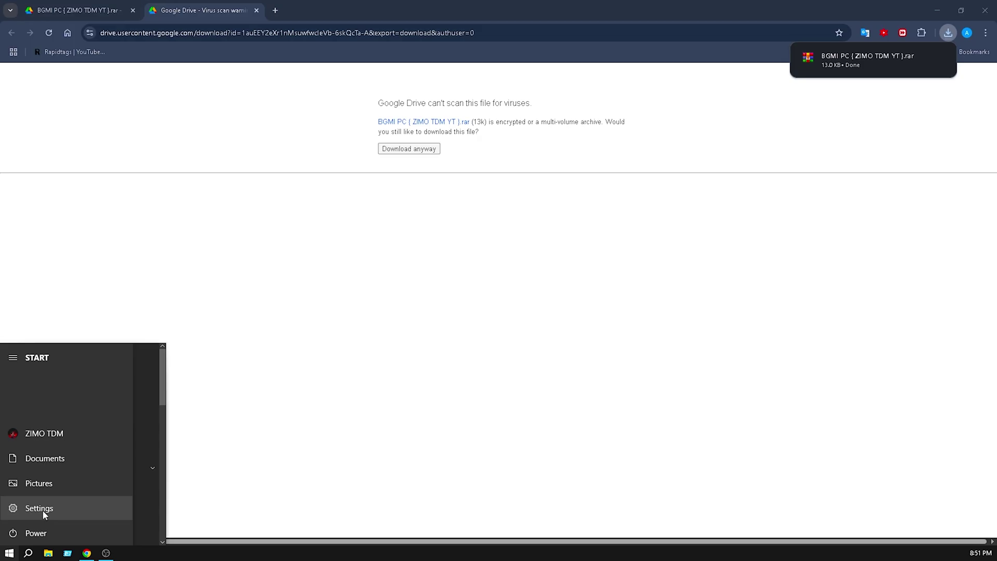
Switch off Tamper Protection under Windows Security's virus and threat protection settings, then close it.
click(43, 512)
click(382, 285)
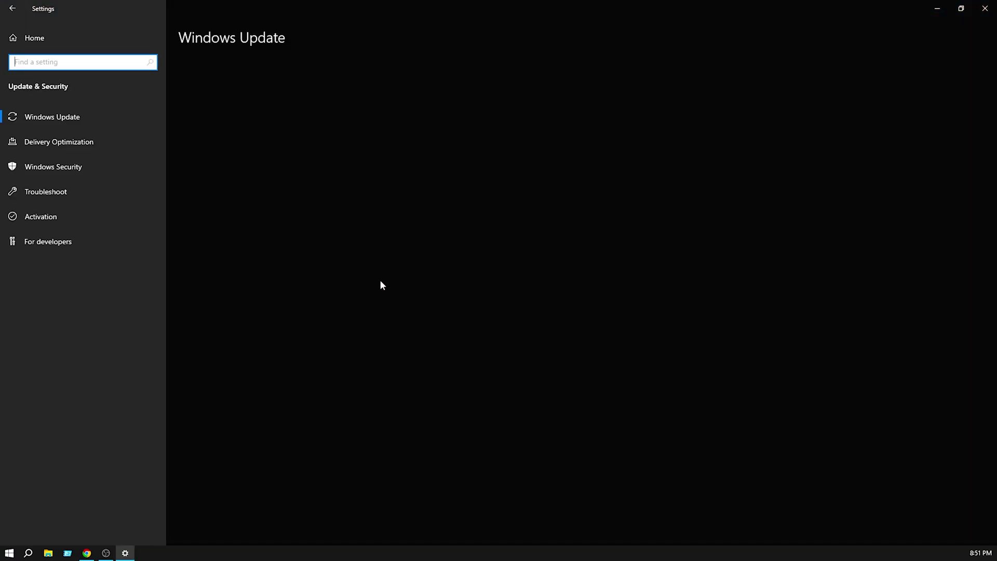
click(72, 166)
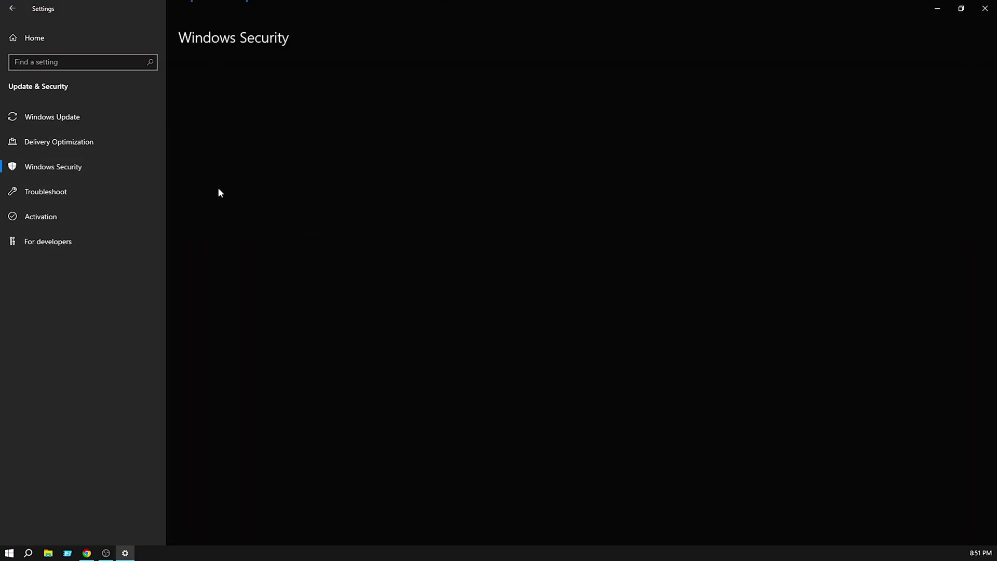
click(223, 152)
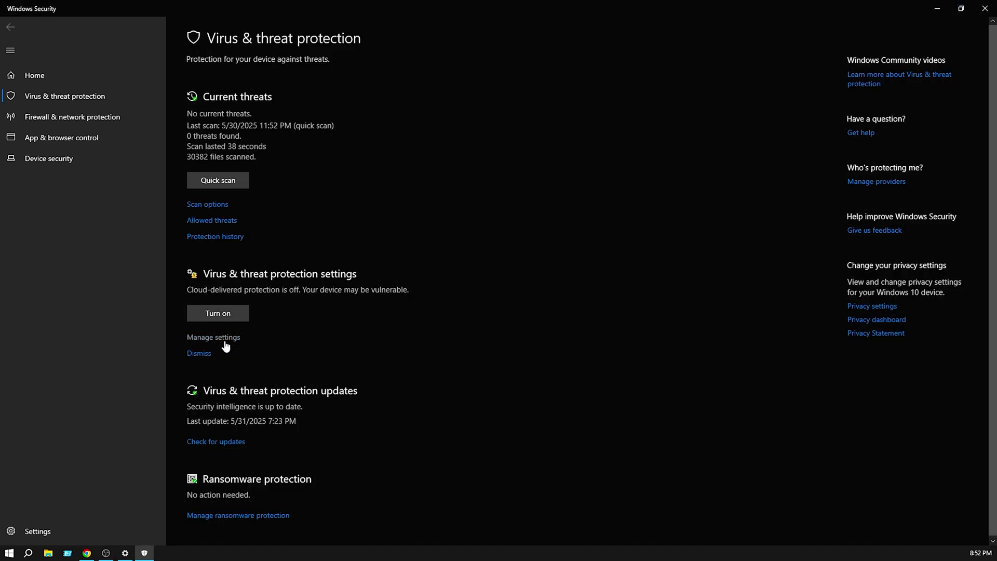
click(225, 339)
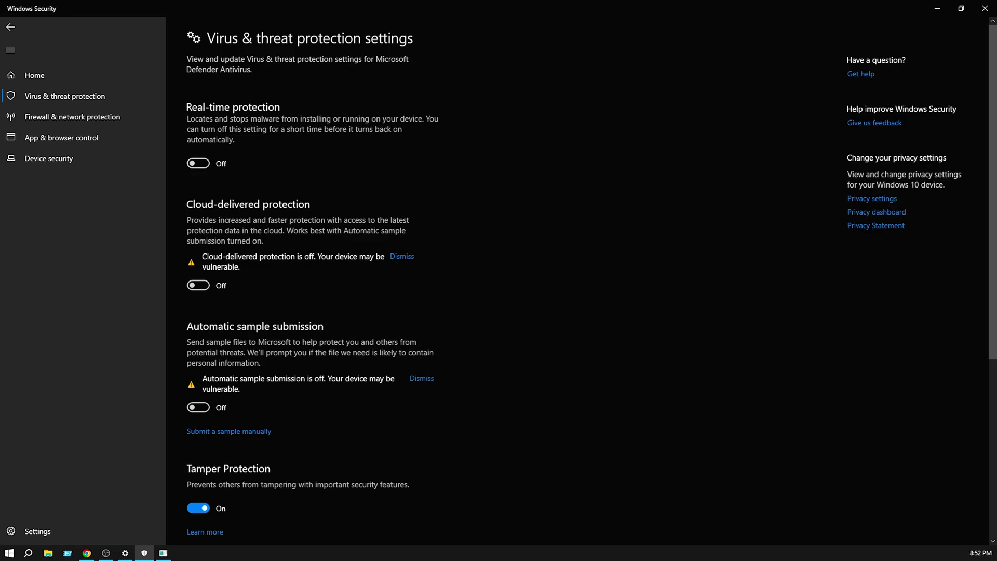
scroll(208, 441, down, 2)
click(198, 412)
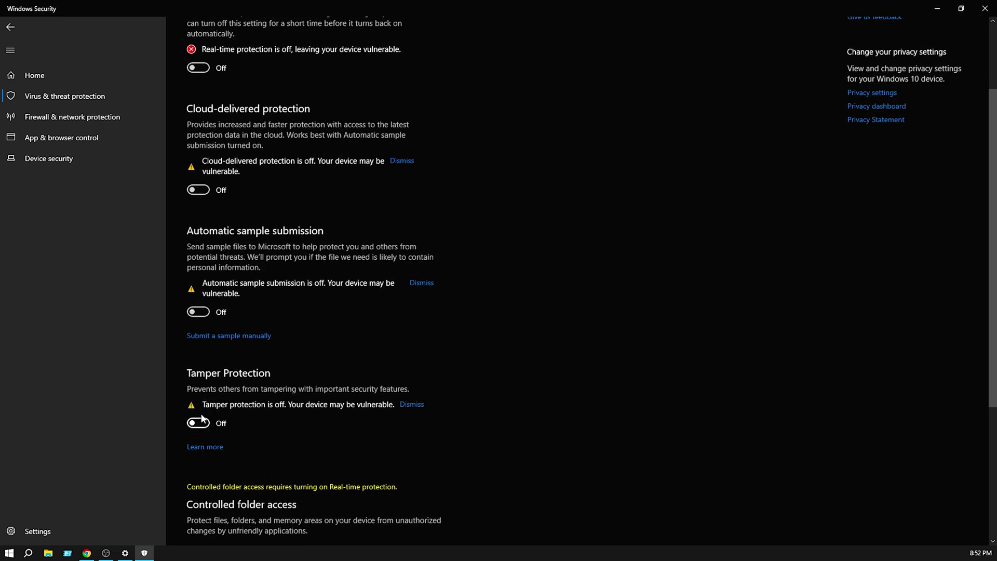
scroll(208, 415, down, 4)
click(986, 8)
Close Settings, check Chrome's download history, and close Chrome.
click(985, 8)
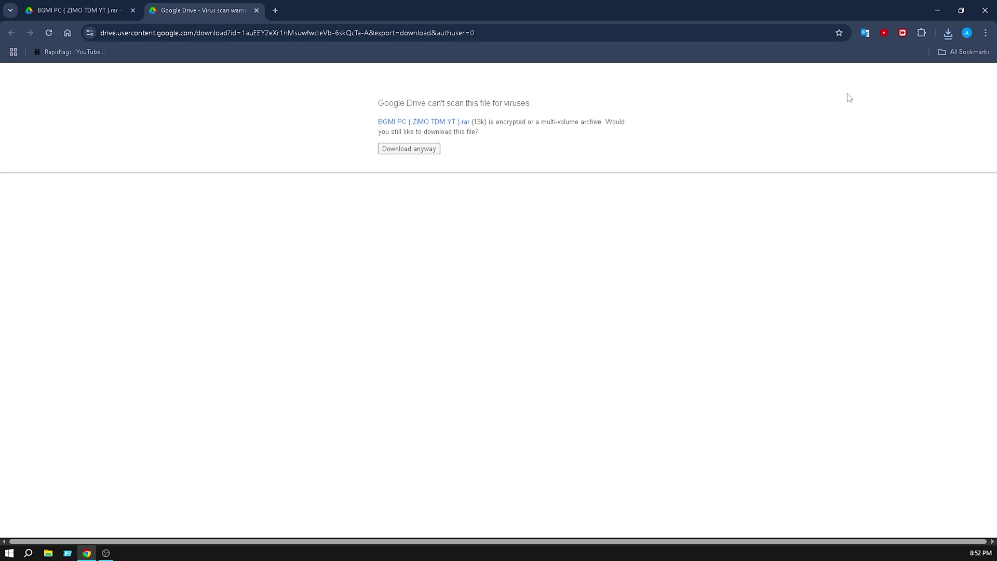
click(944, 35)
click(826, 103)
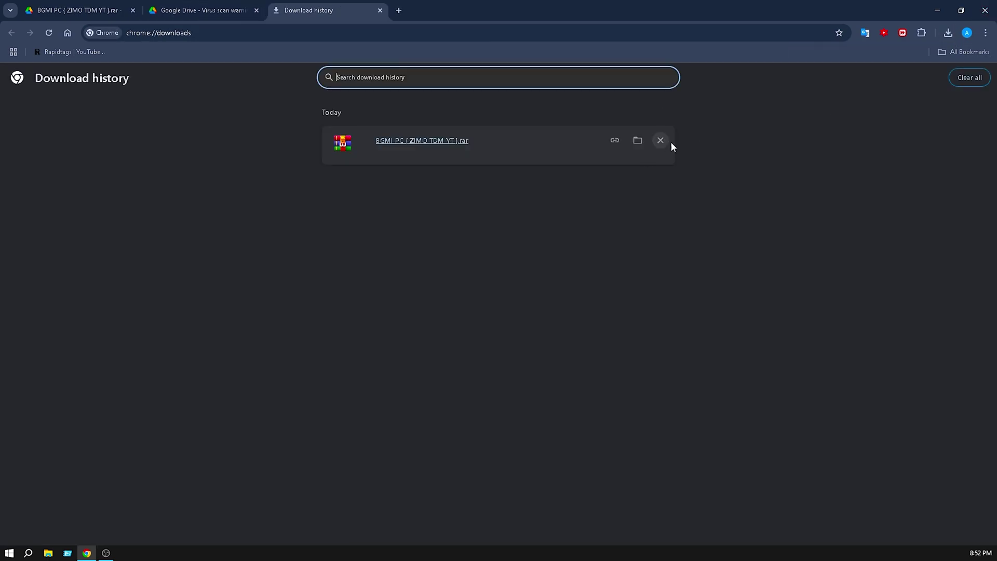
key(alt+F4)
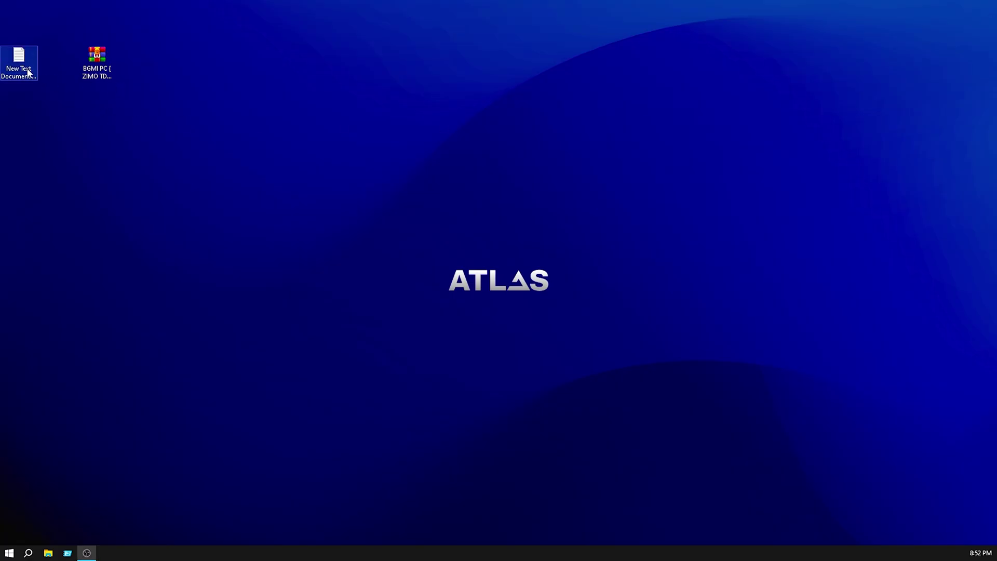
Extract the BGMI archive onto the desktop, entering the archive password.
right_click(100, 52)
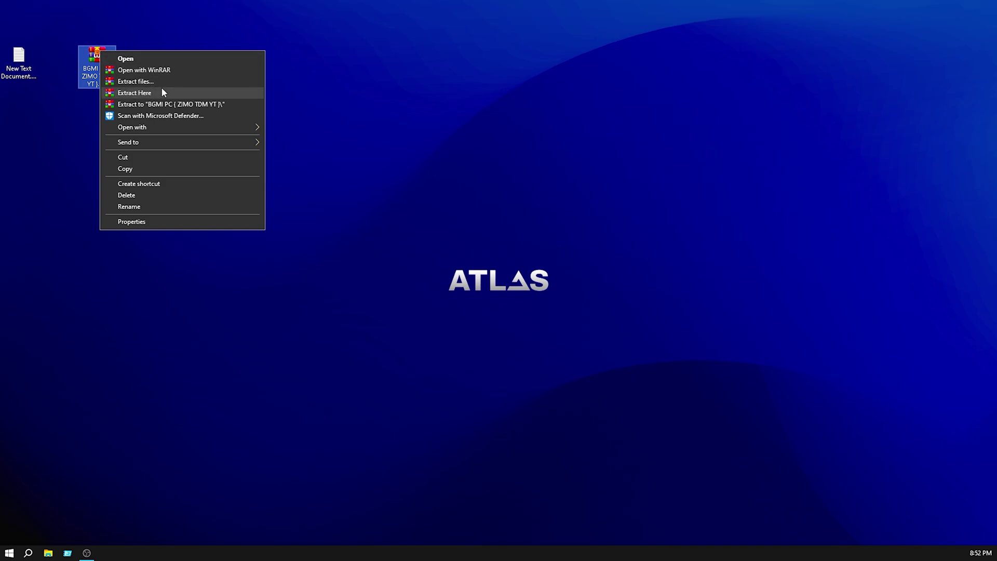
click(136, 94)
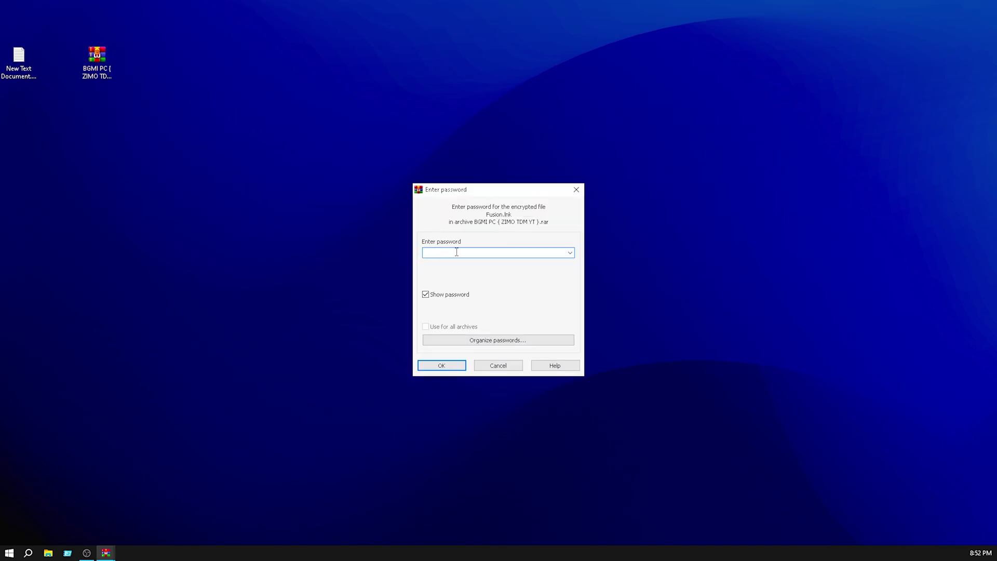
text(321)
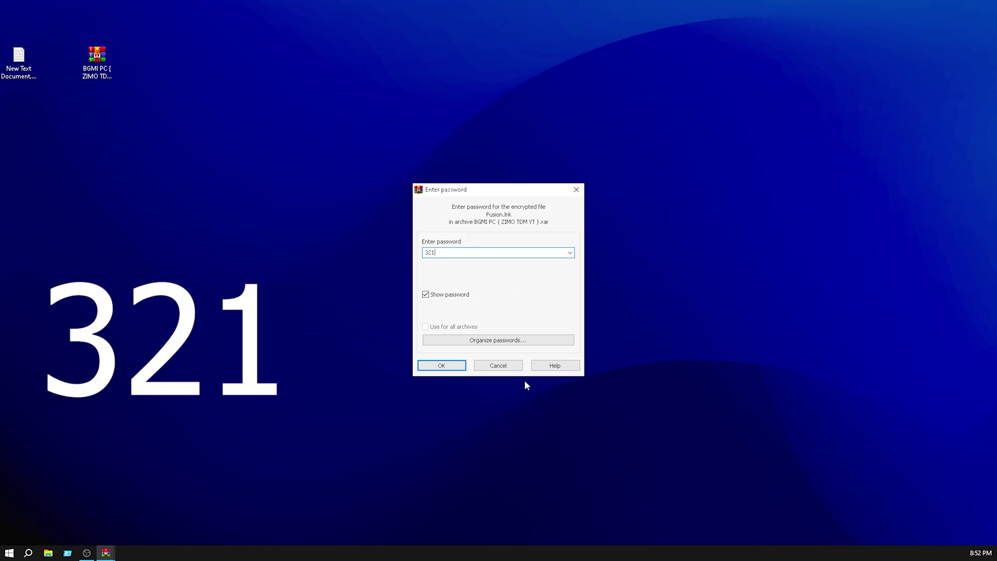
click(447, 365)
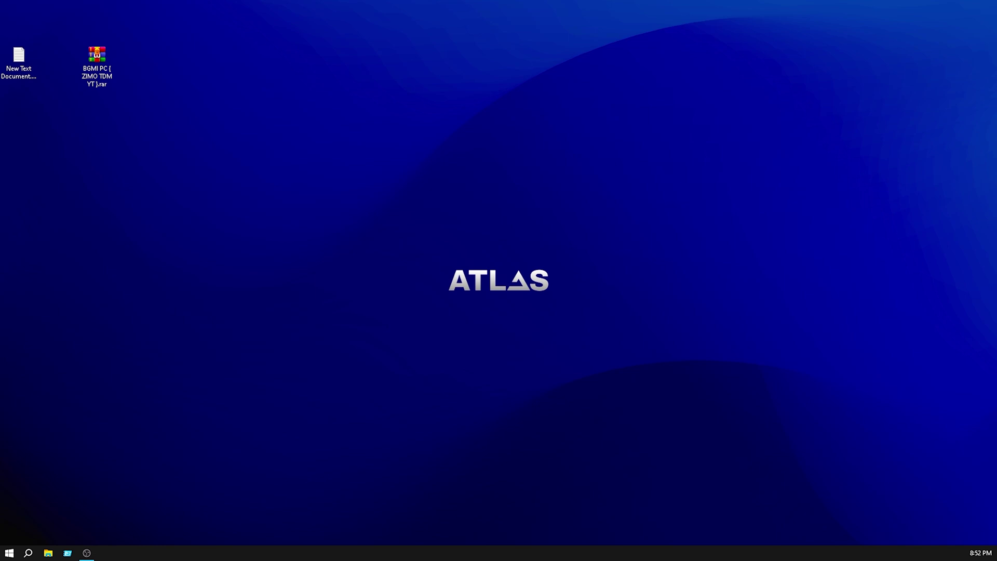
Refresh the desktop and move the Fusion and MuMuInstaller icons up one slot.
right_click(304, 120)
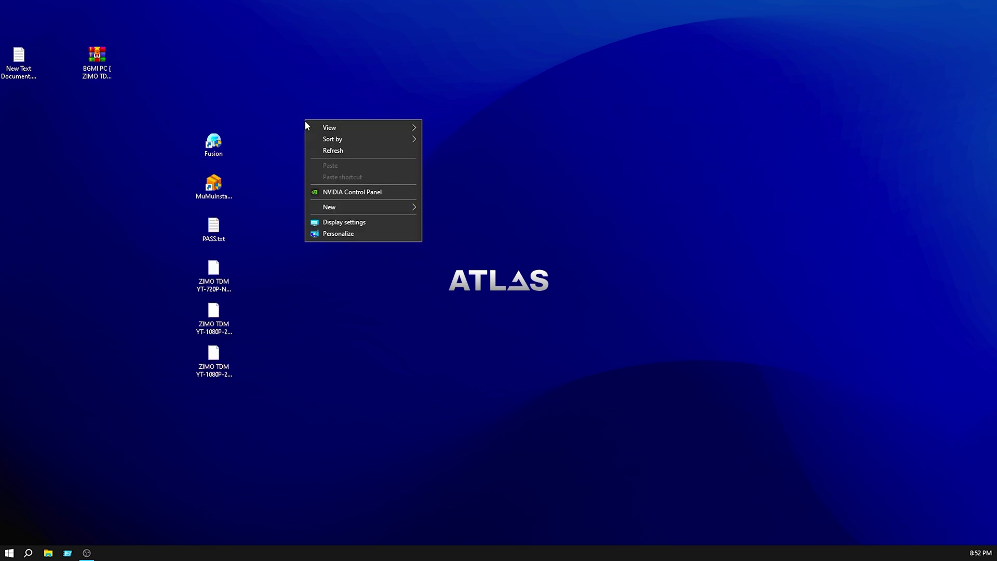
click(331, 152)
drag(214, 144, 214, 102)
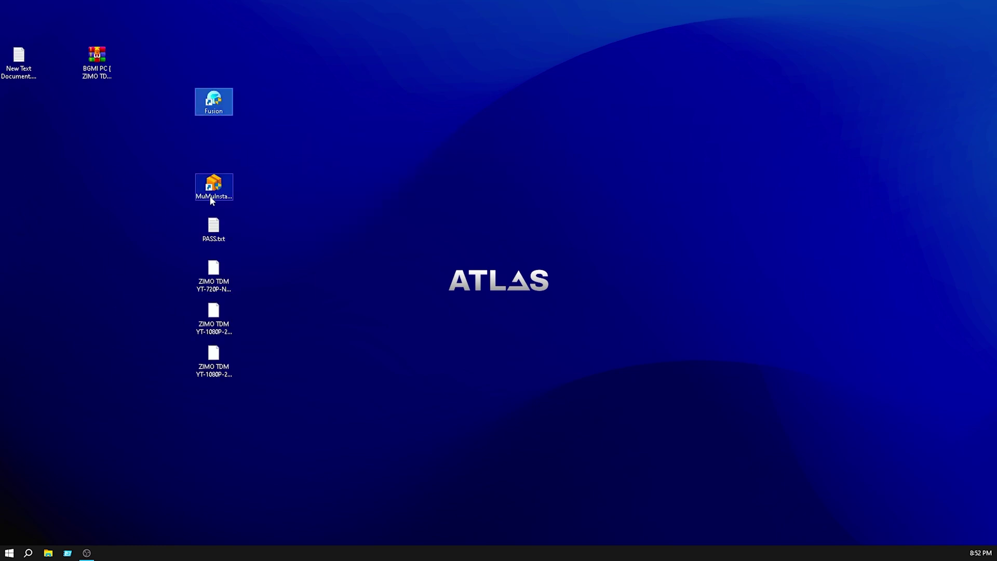
drag(214, 184, 214, 141)
click(212, 245)
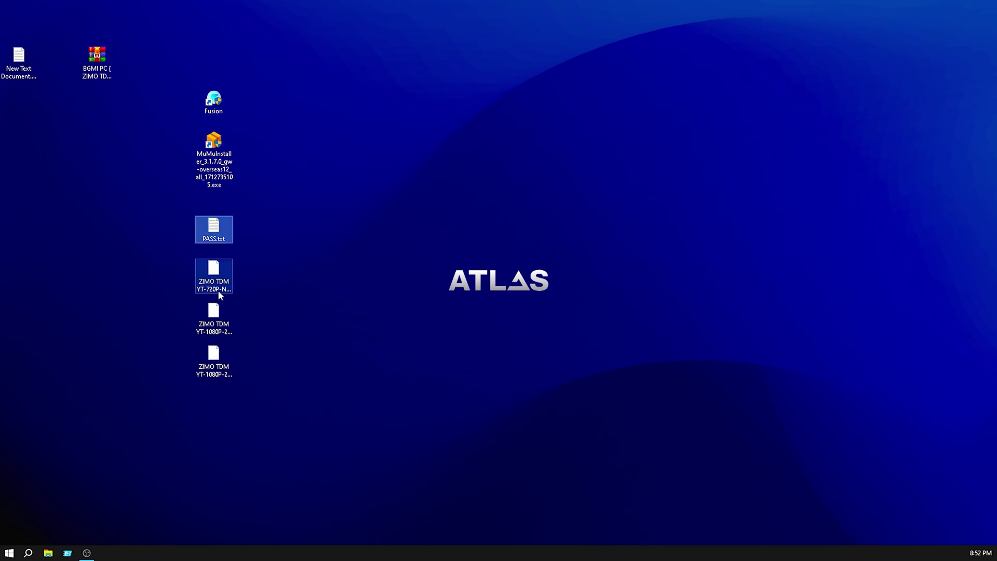
Delete the BGMI archive and New Text Document, placing MuMuInstaller beside the Fusion shortcut.
right_click(289, 173)
click(316, 204)
click(102, 70)
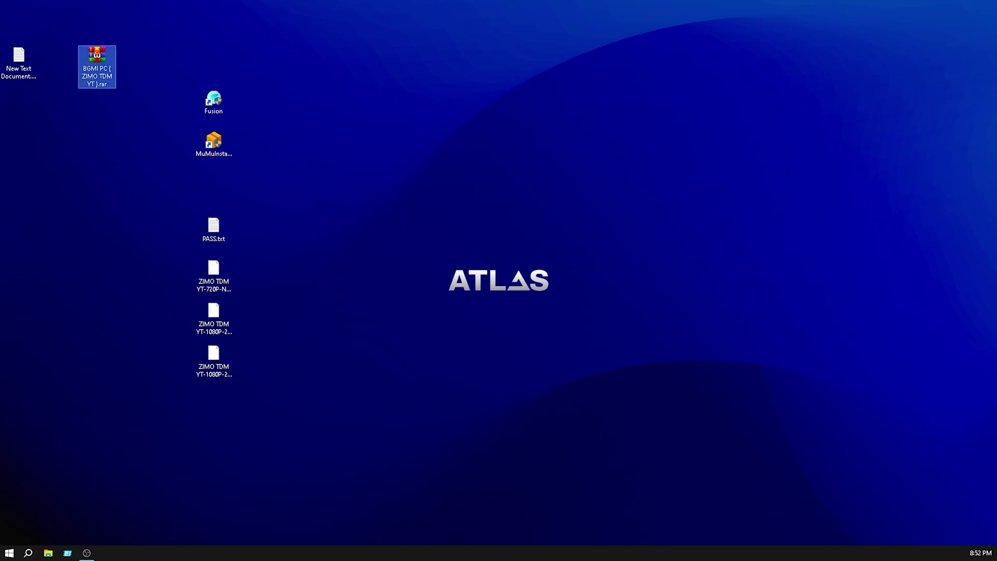
key(Delete)
click(23, 65)
key(Delete)
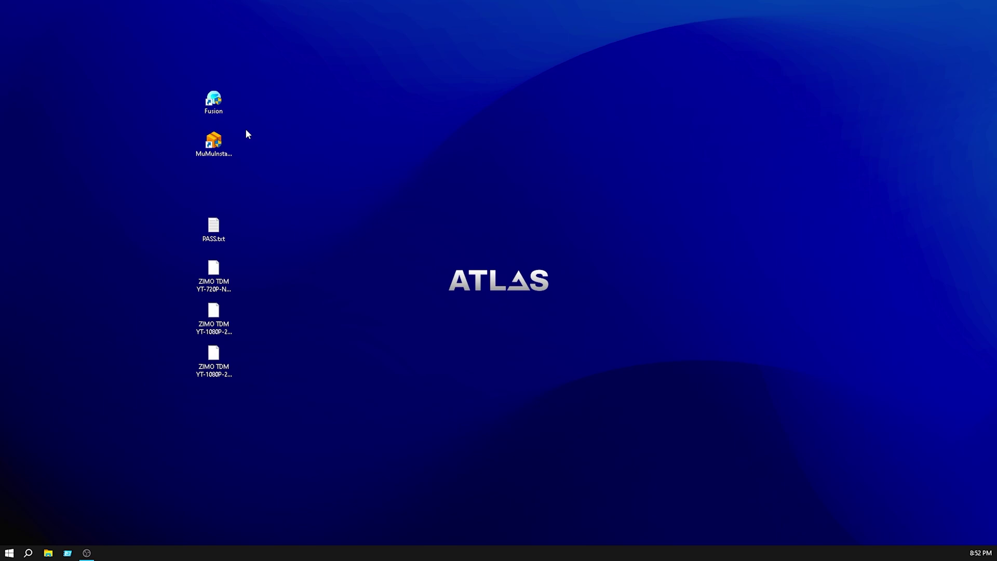
click(216, 106)
drag(216, 105, 137, 105)
drag(214, 142, 254, 122)
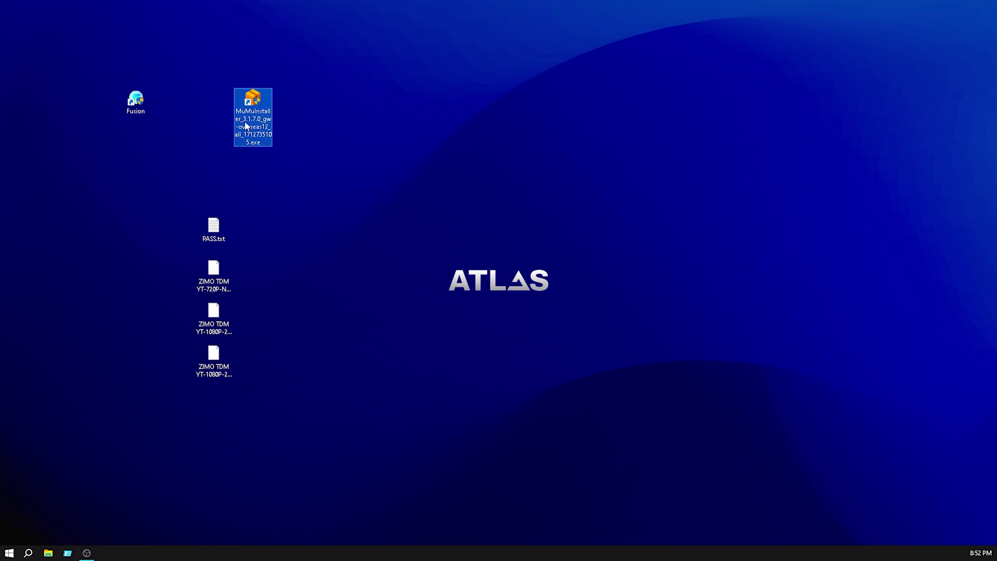
Launch the MuMu Player installer and allow it to make changes.
right_click(255, 107)
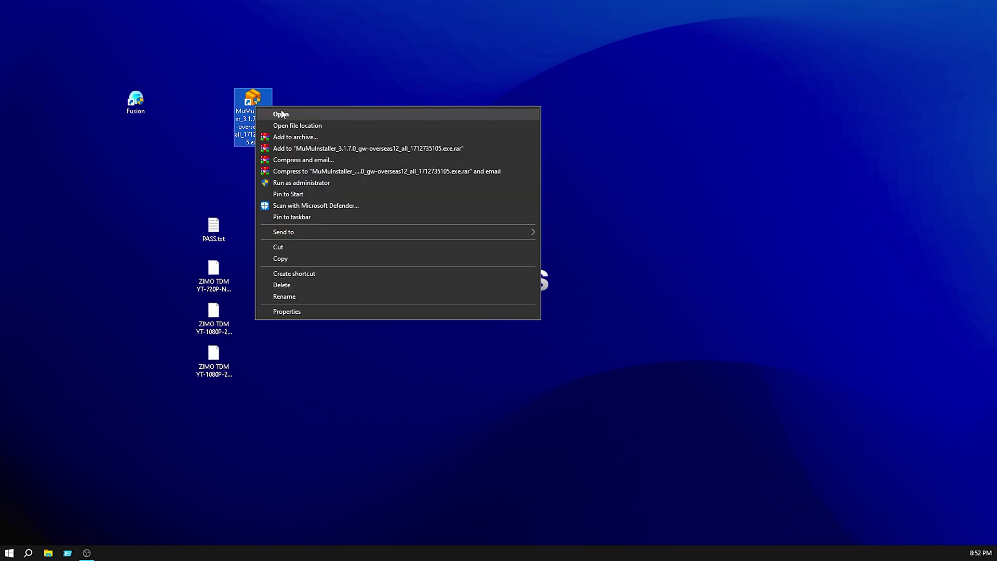
click(319, 114)
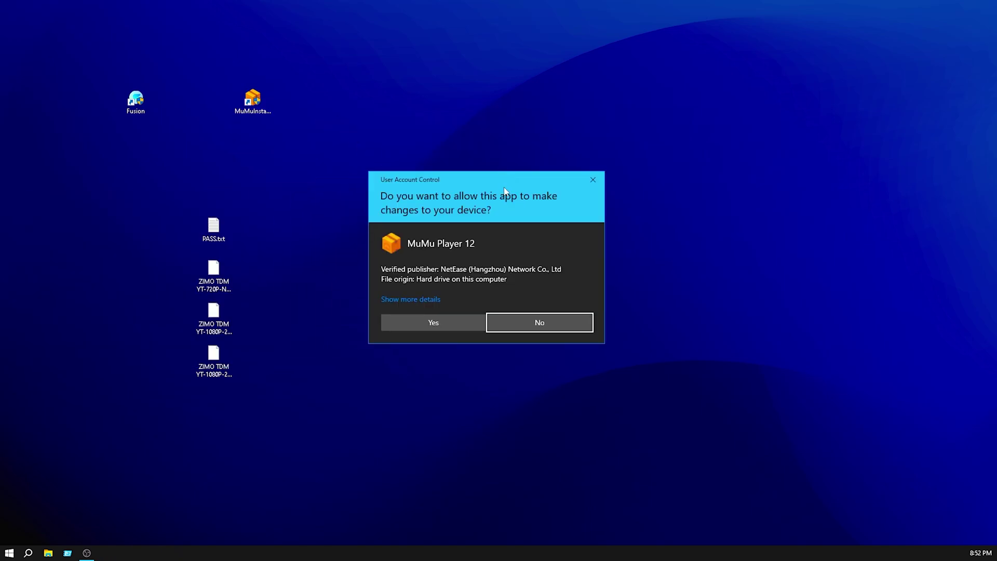
click(436, 325)
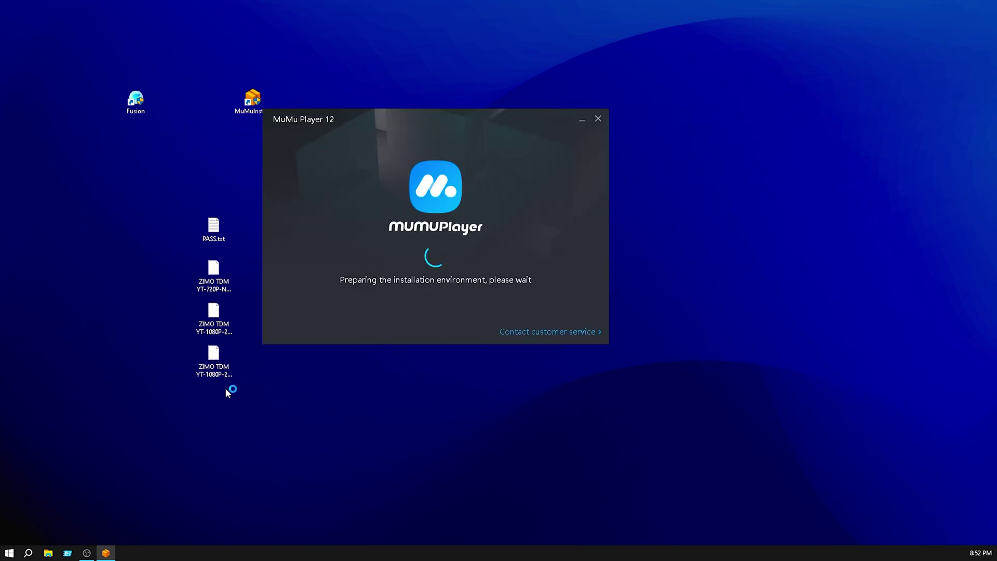
Gather the desktop icons into the left column and start the MuMu quick install.
drag(225, 395, 19, 229)
drag(135, 102, 92, 173)
drag(252, 100, 18, 143)
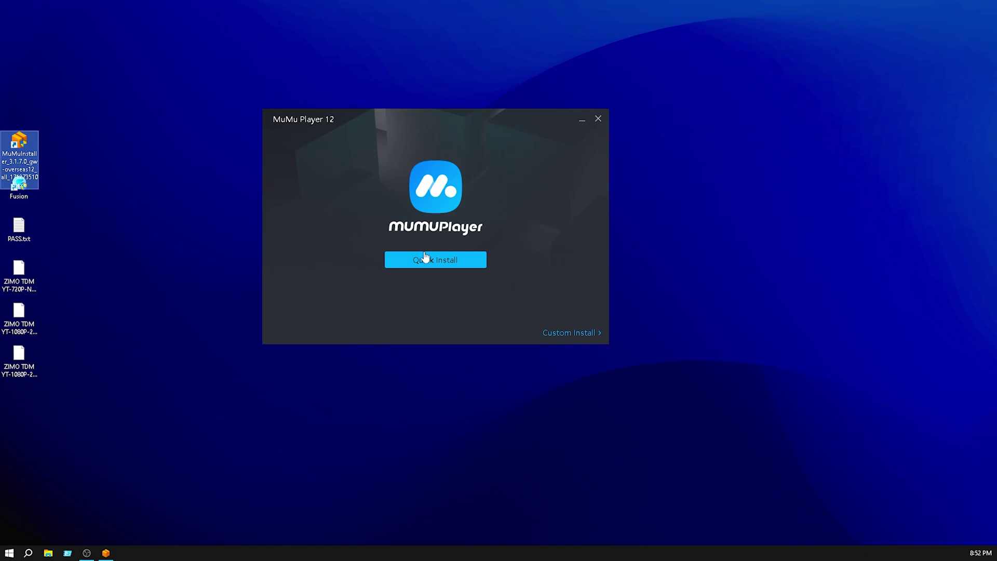
click(430, 263)
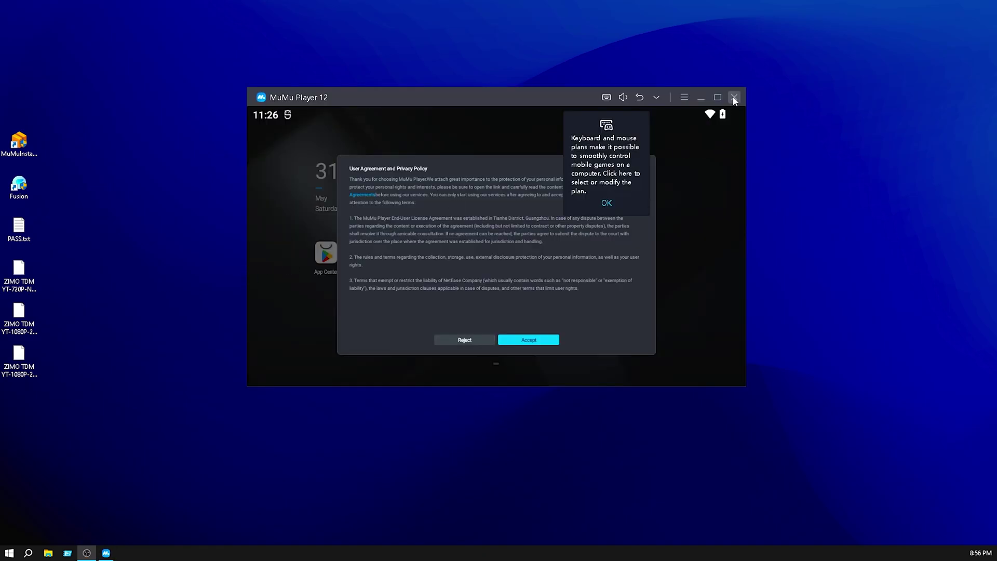
Maximize MuMu Player, accept the agreement, dismiss the tip, and launch Play Store from System Application.
click(719, 97)
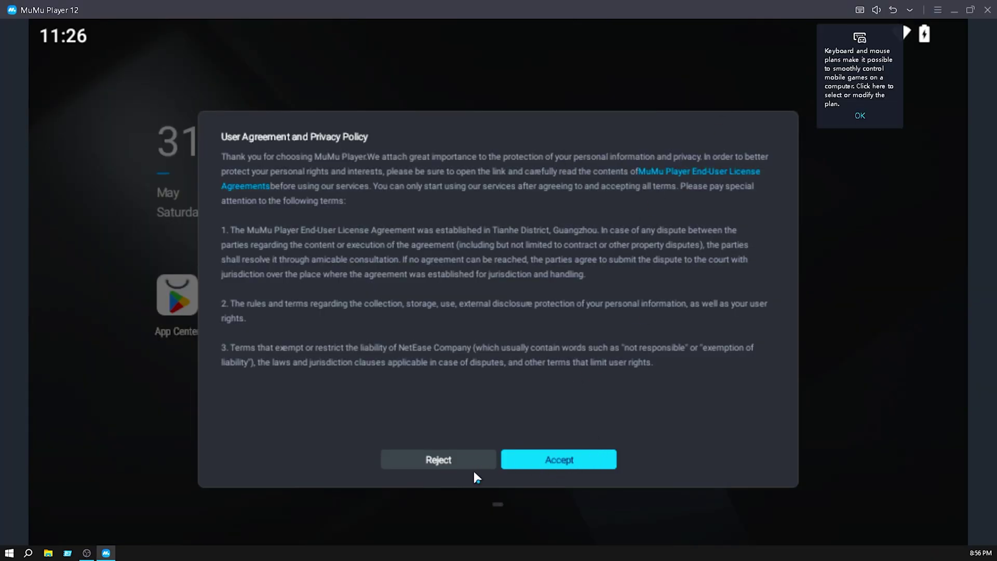
click(568, 461)
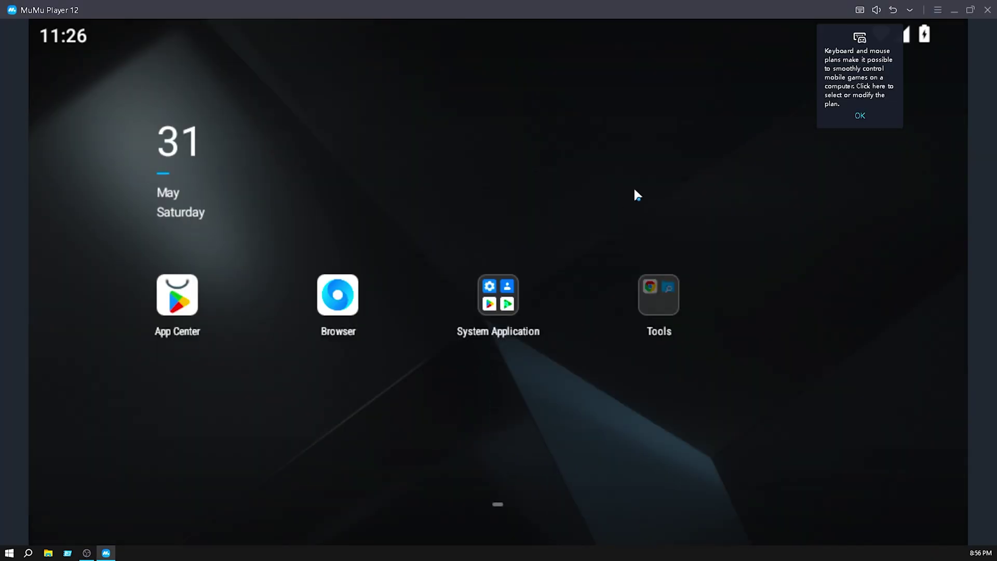
click(860, 117)
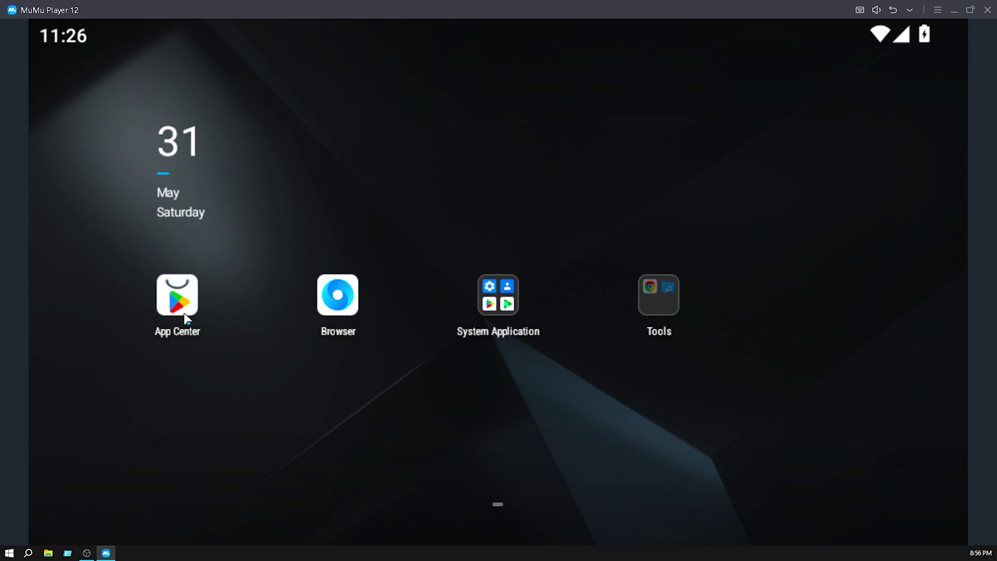
click(499, 304)
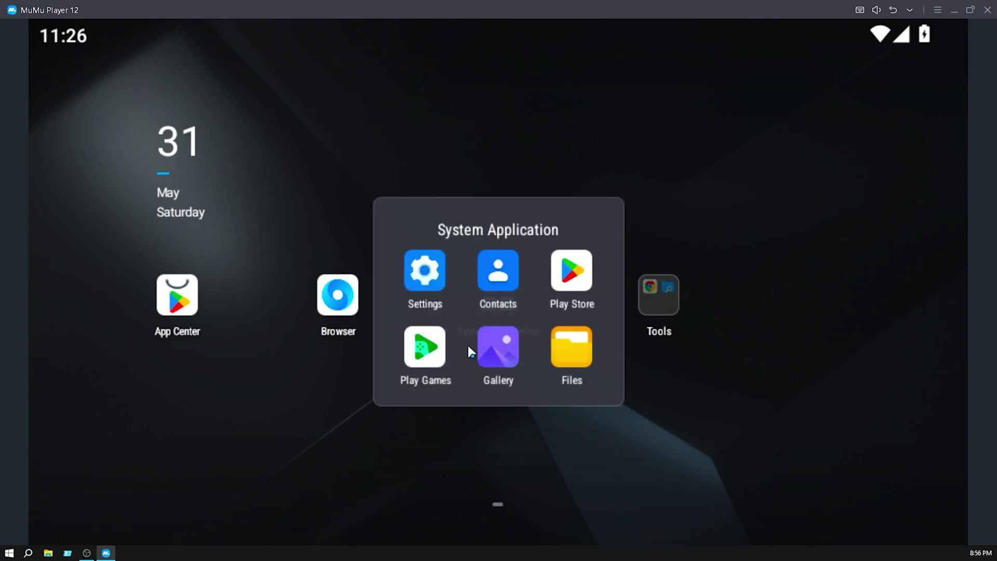
click(577, 285)
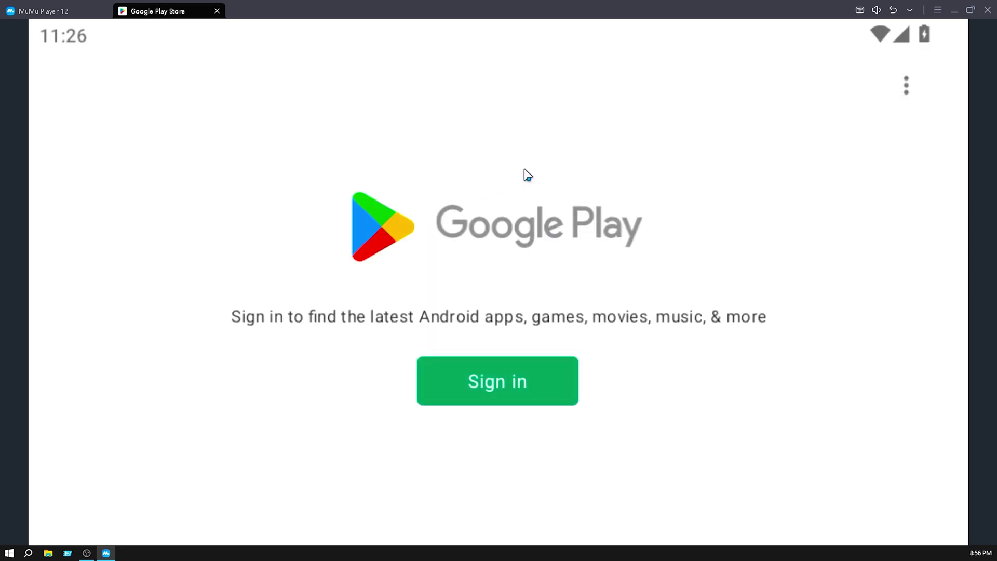
Sign in to Google Play and search for 'bgmi'.
click(504, 375)
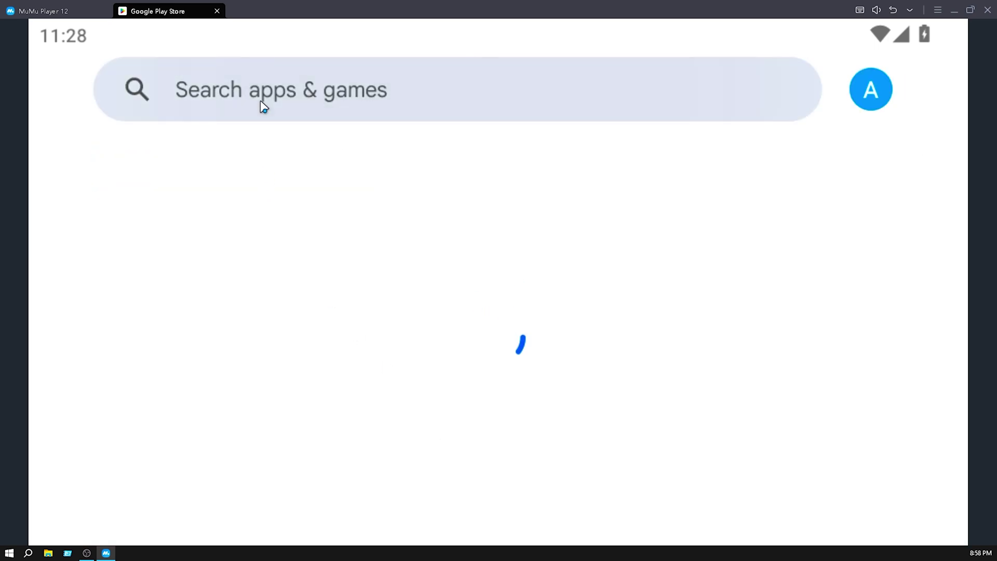
click(261, 101)
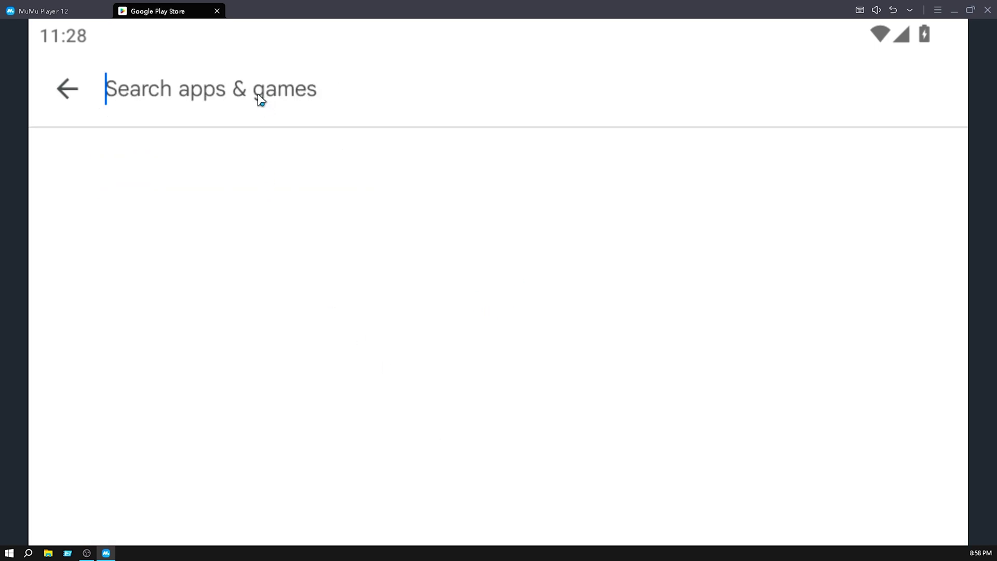
text(bgmi)
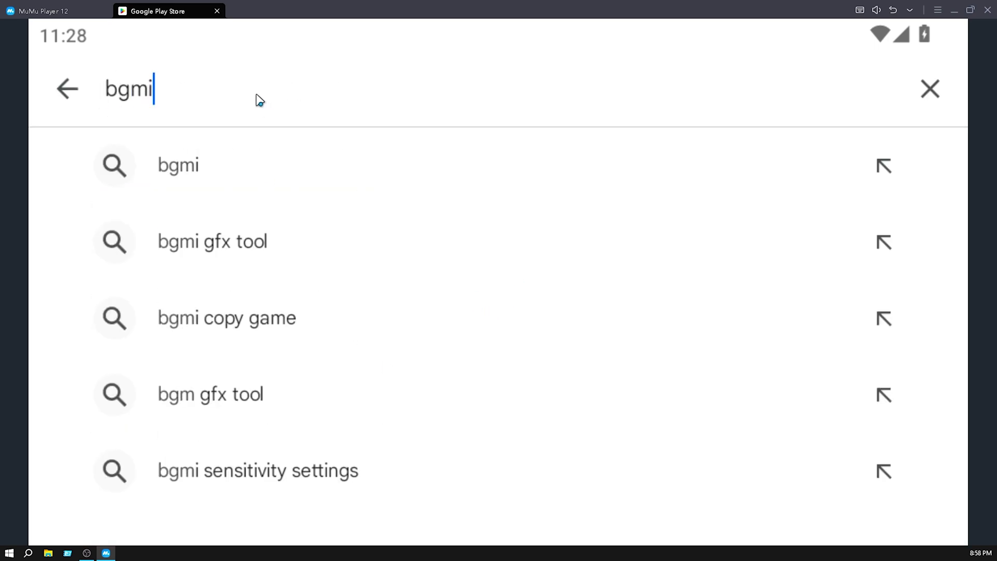
key(Return)
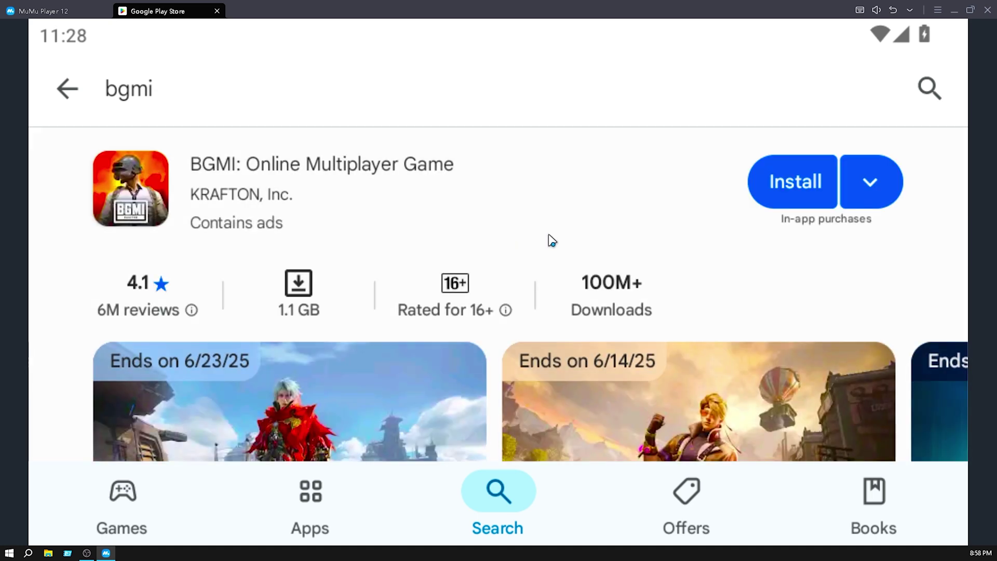
Install Battlegrounds Mobile India and launch it once installed.
click(793, 185)
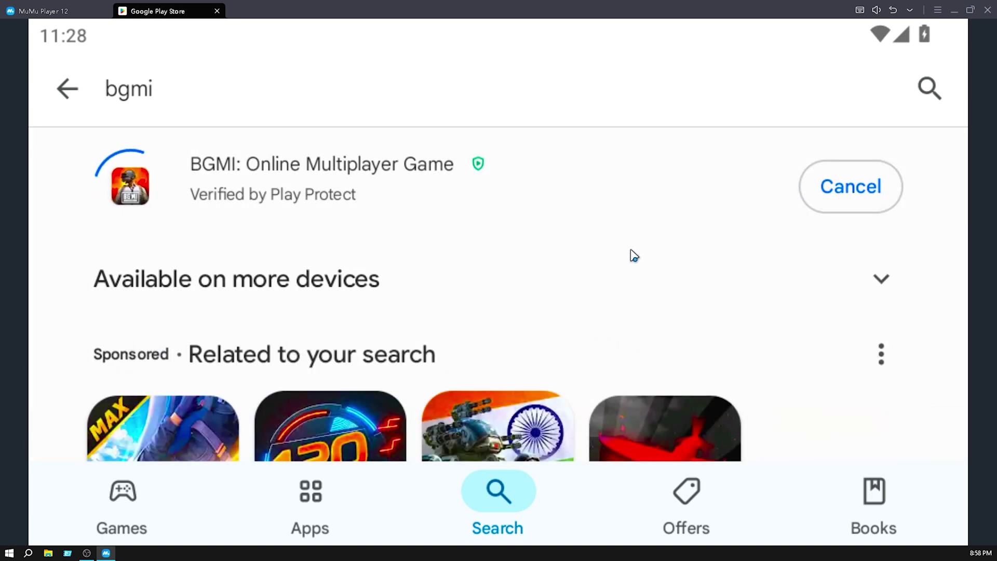
click(602, 244)
scroll(602, 244, up, 2)
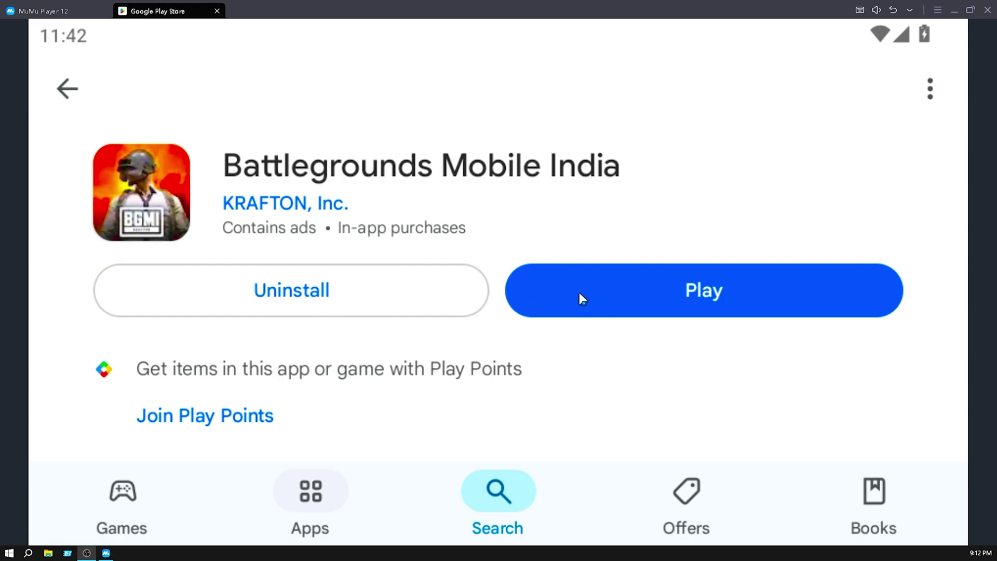
click(707, 293)
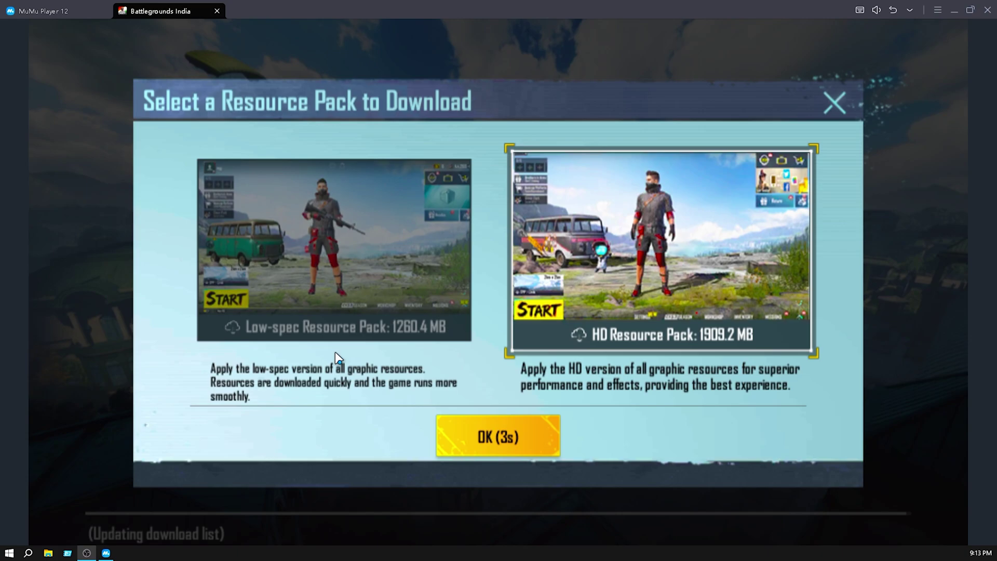
Confirm downloading the 1909.2 MB HD resource pack.
click(510, 446)
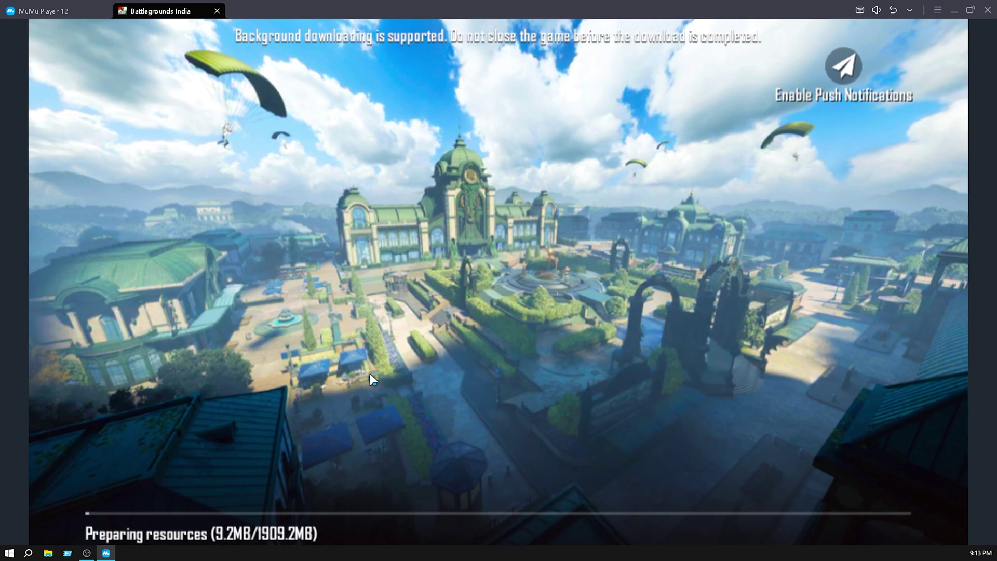
In MuMu settings, choose Custom performance with 8 CPU cores and 12 GB RAM.
click(939, 11)
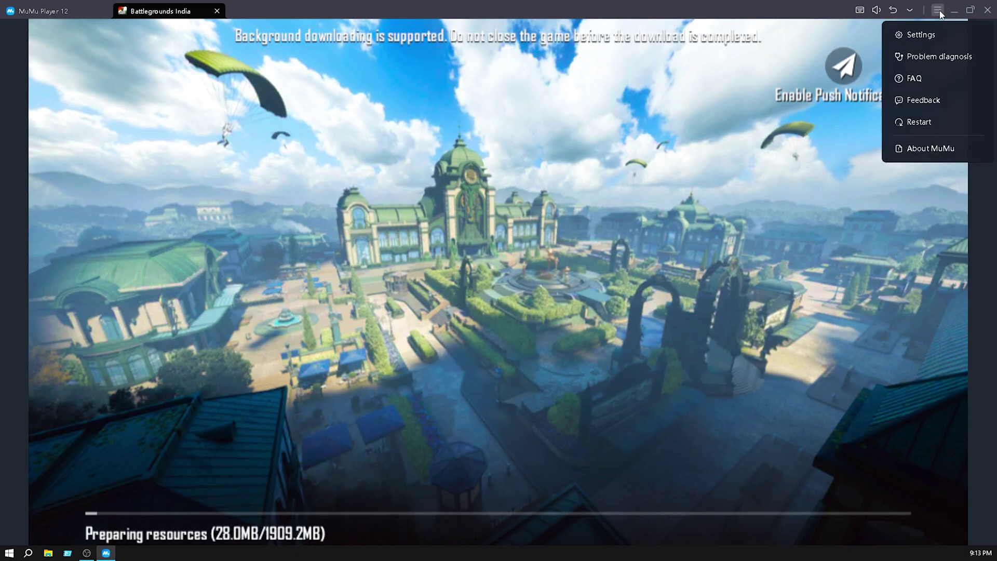
click(917, 36)
drag(727, 150, 727, 149)
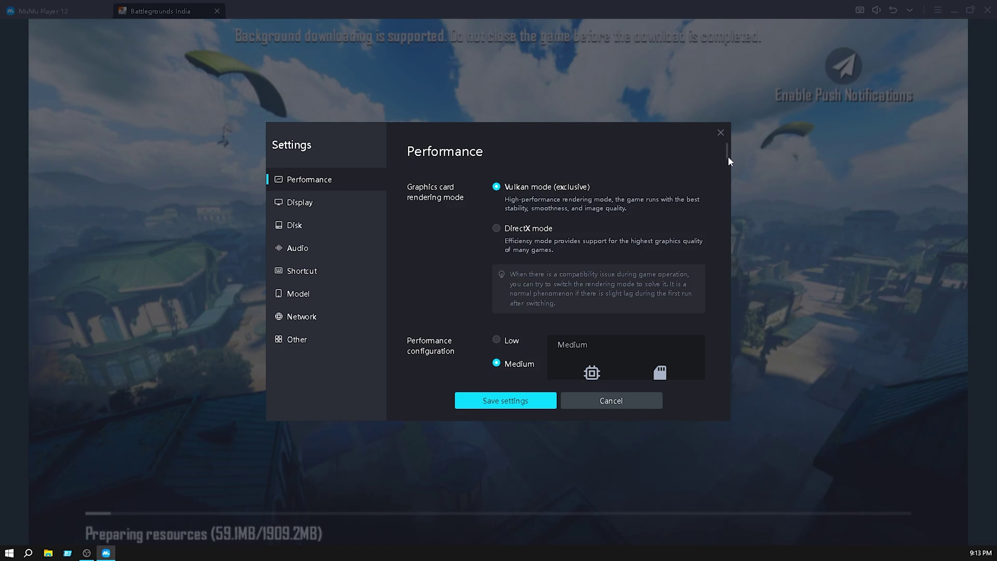
scroll(728, 158, down, 2)
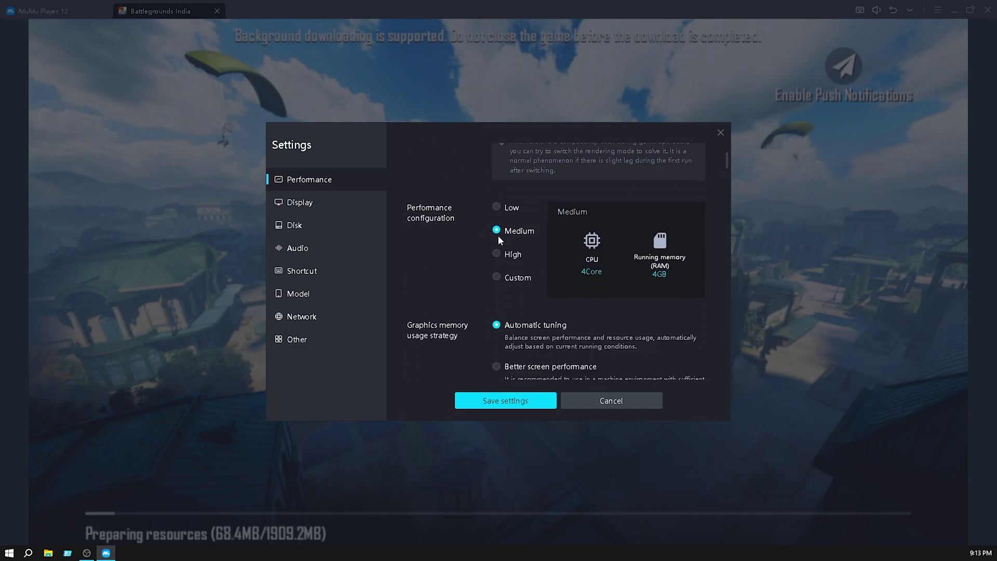
click(497, 277)
click(670, 248)
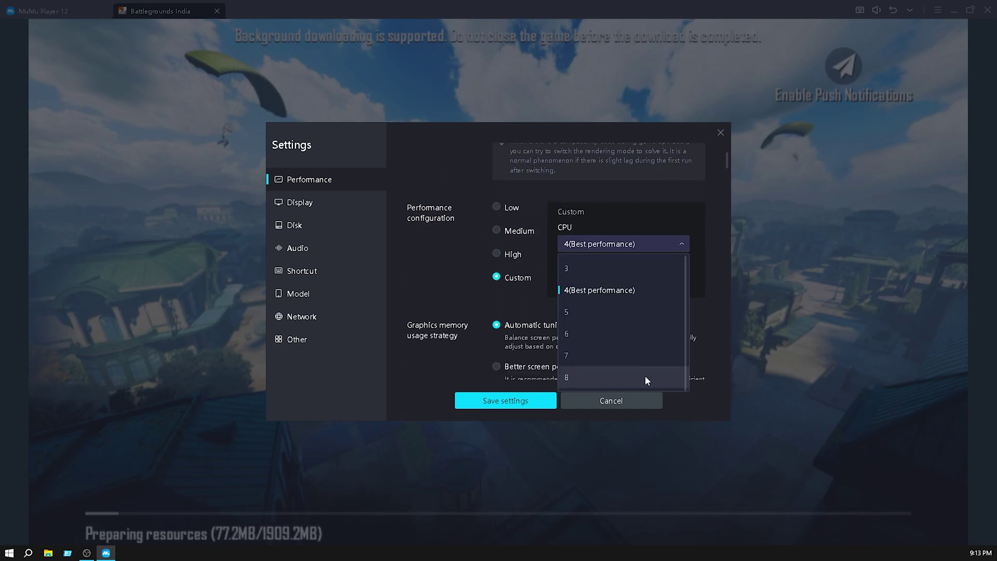
click(594, 378)
click(670, 281)
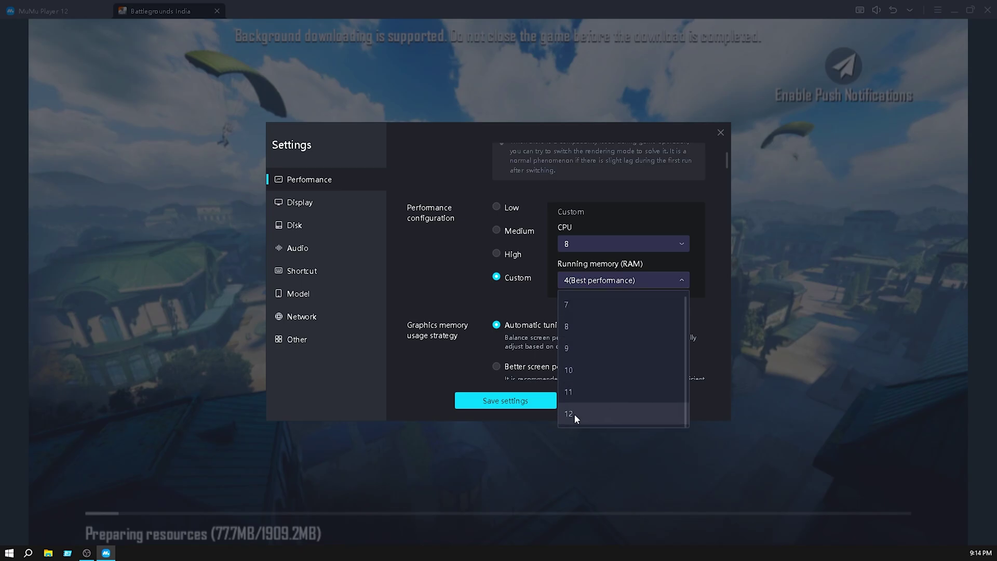
click(575, 413)
Set graphics memory to favour better screen performance.
scroll(685, 282, down, 1)
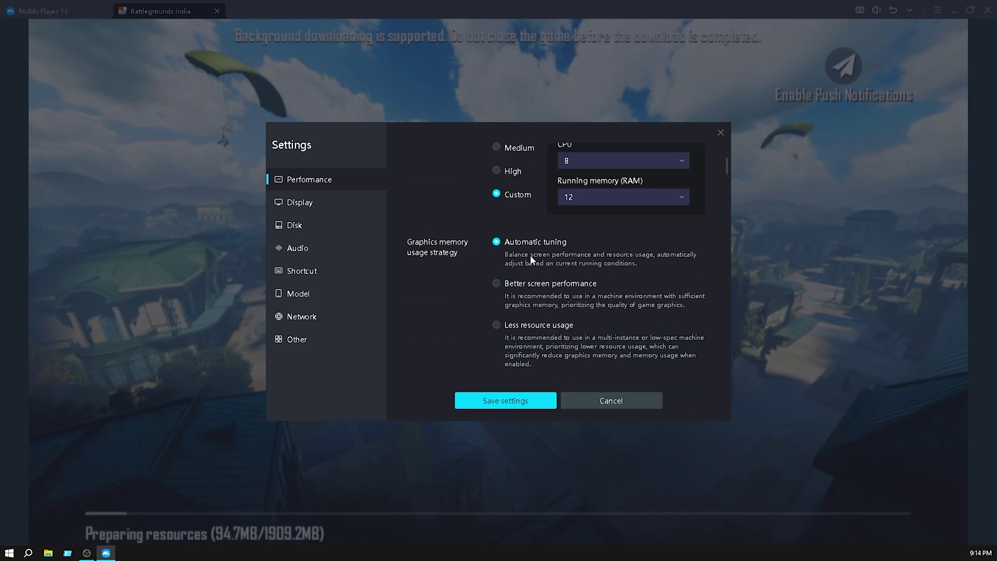
click(499, 282)
scroll(696, 286, down, 5)
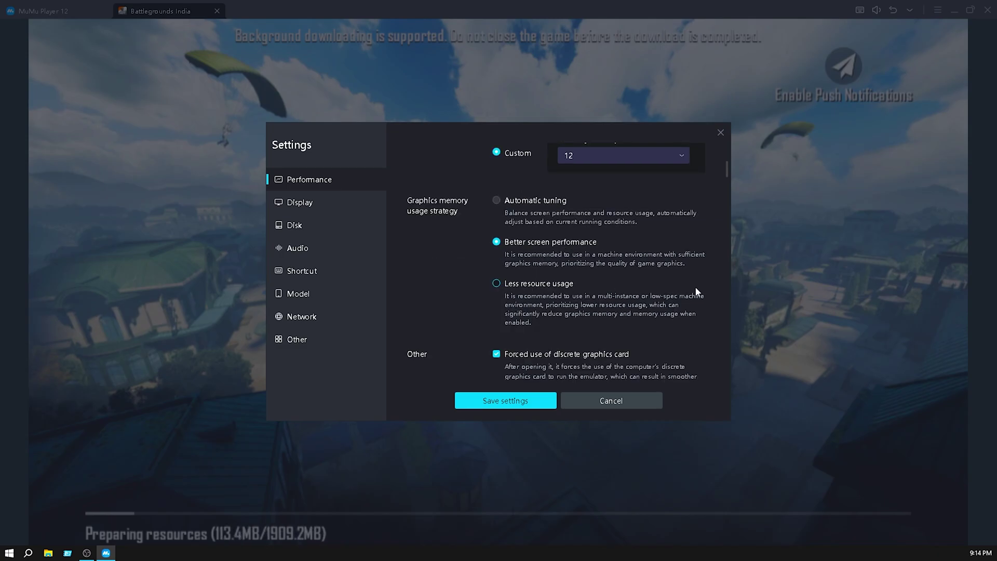
scroll(698, 286, down, 1)
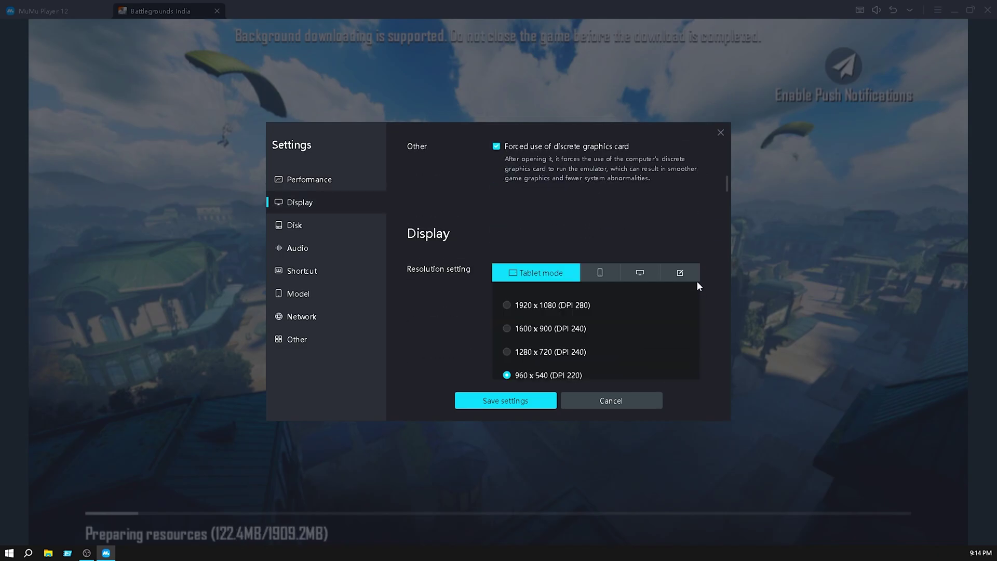
Set the resolution to 1920 x 1080 (DPI 280).
click(507, 306)
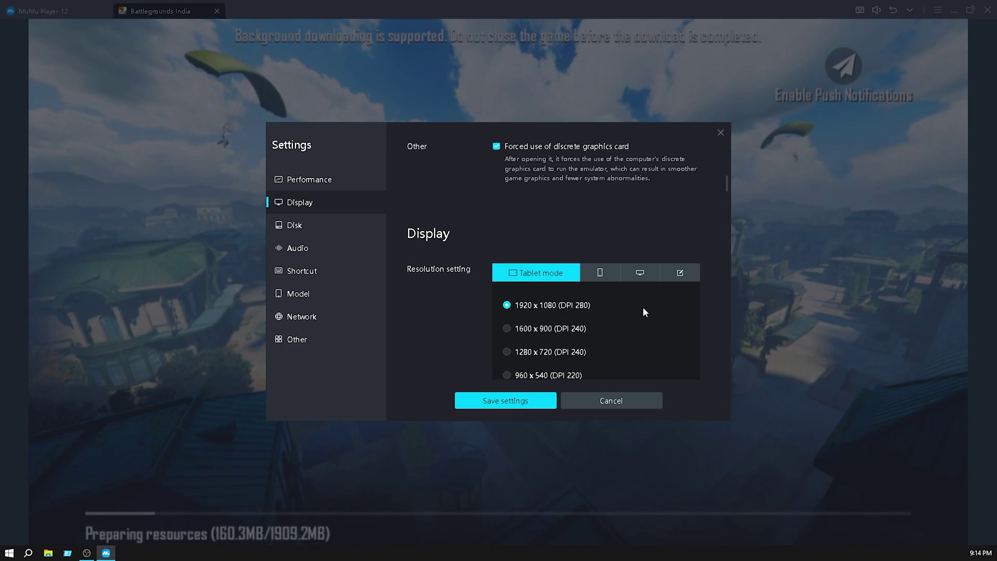
scroll(656, 298, down, 1)
scroll(656, 300, down, 5)
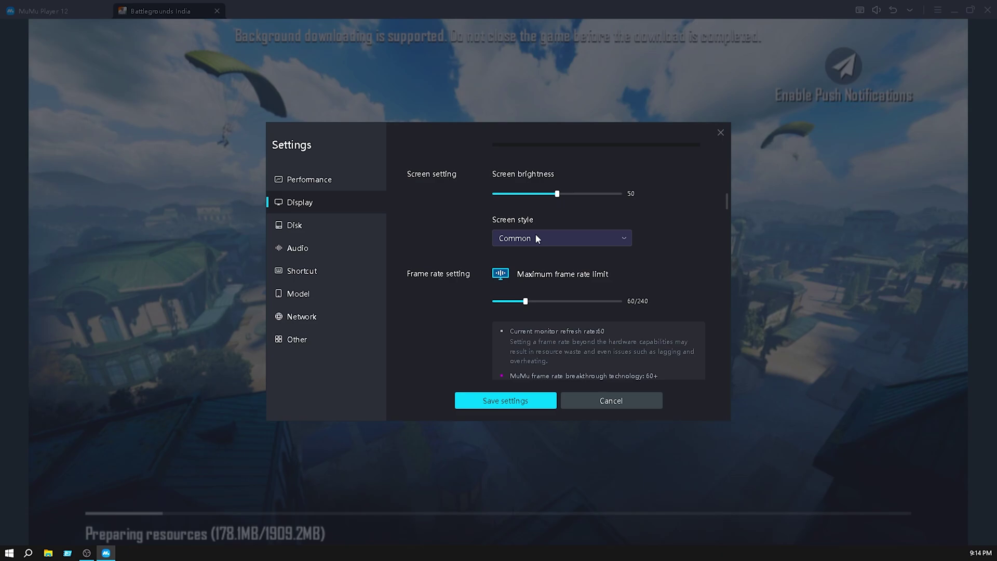
Choose the Sharp screen style and raise the maximum frame rate limit to 121.
click(525, 238)
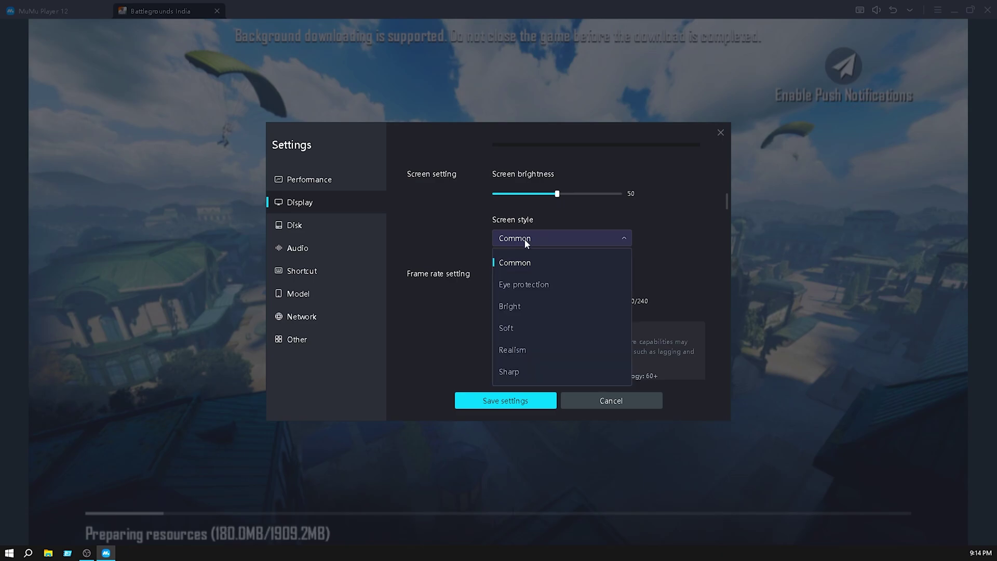
click(521, 372)
drag(526, 301, 557, 303)
scroll(709, 274, down, 4)
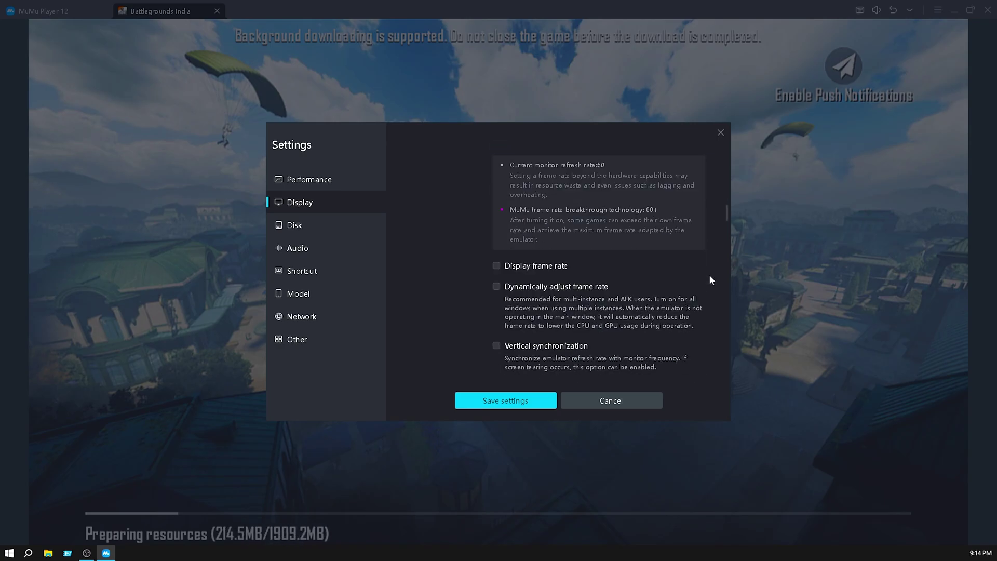
scroll(710, 277, down, 1)
scroll(711, 277, down, 3)
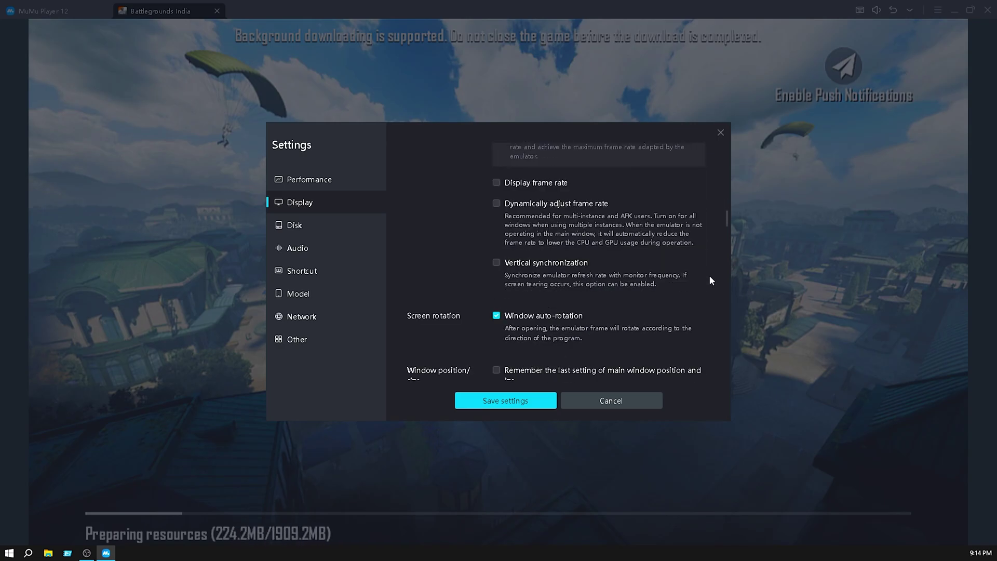
scroll(711, 280, down, 6)
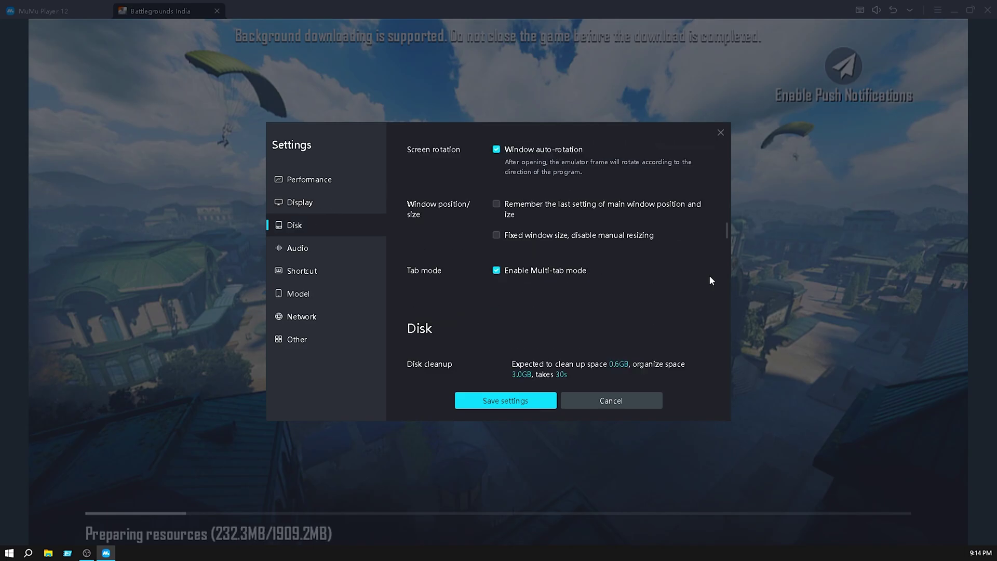
scroll(712, 281, down, 1)
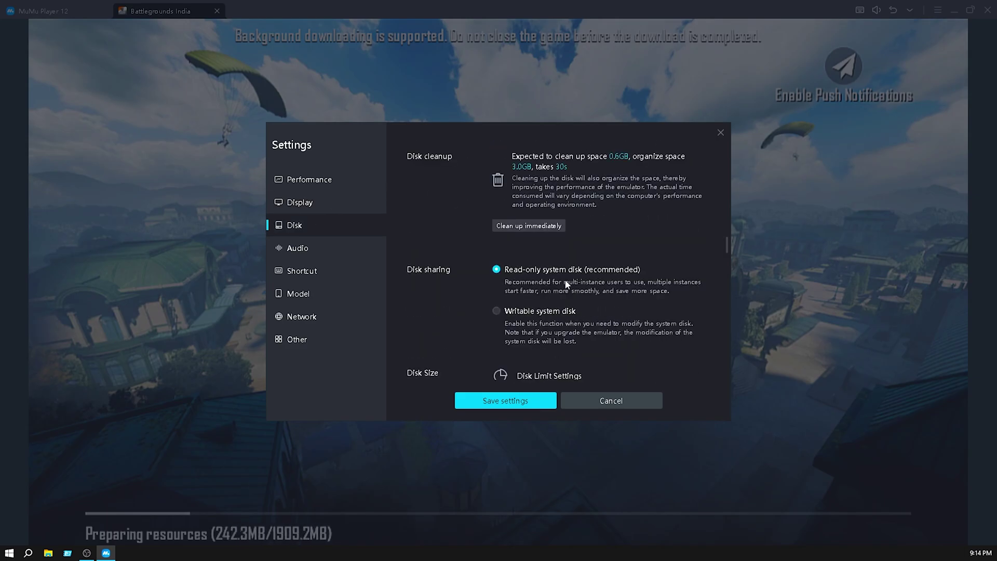
Switch the system disk to Writable.
click(497, 311)
scroll(688, 293, down, 8)
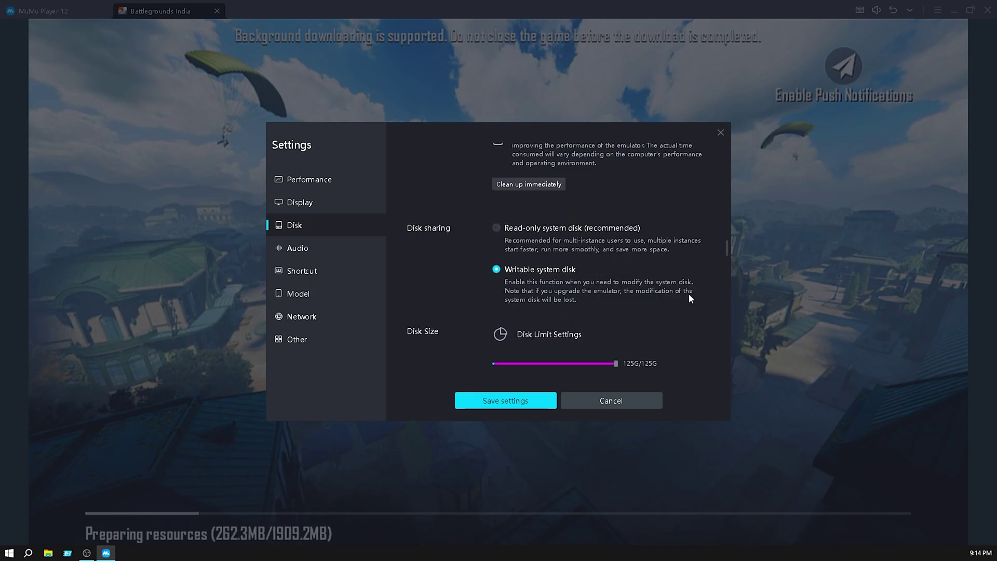
scroll(691, 294, down, 1)
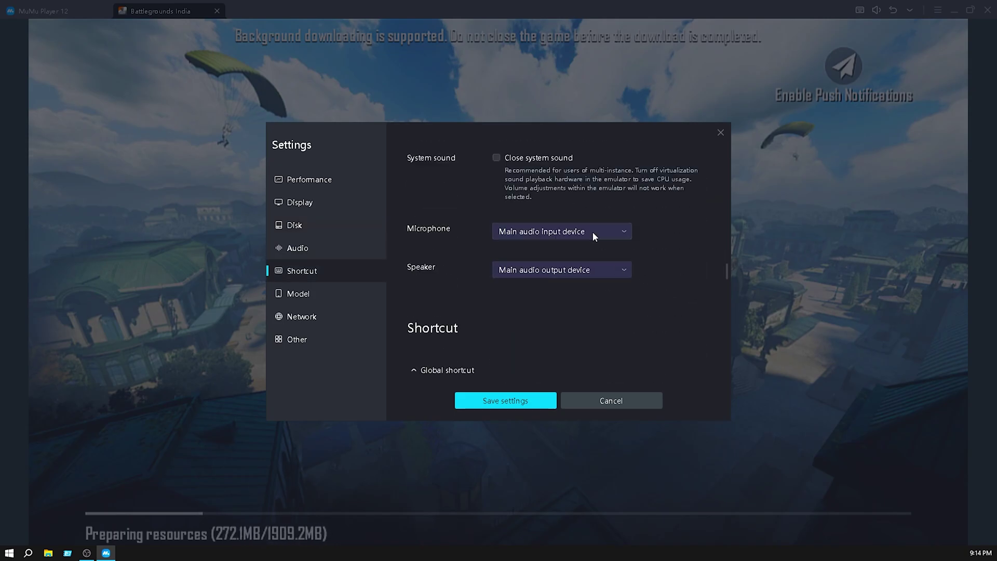
Set both Microphone and Speaker to the 2- USB Audio Device.
click(593, 232)
click(566, 276)
click(594, 270)
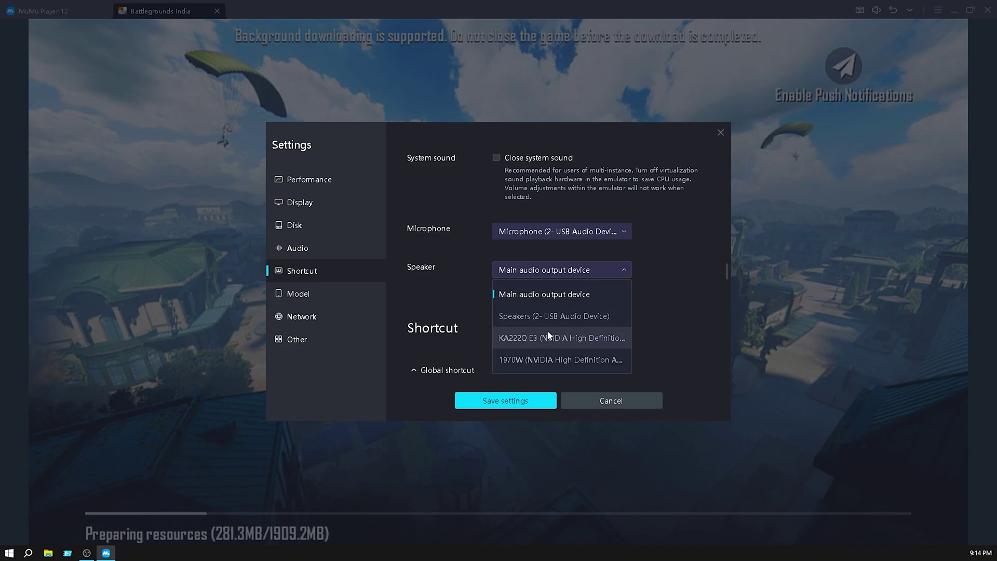
click(554, 315)
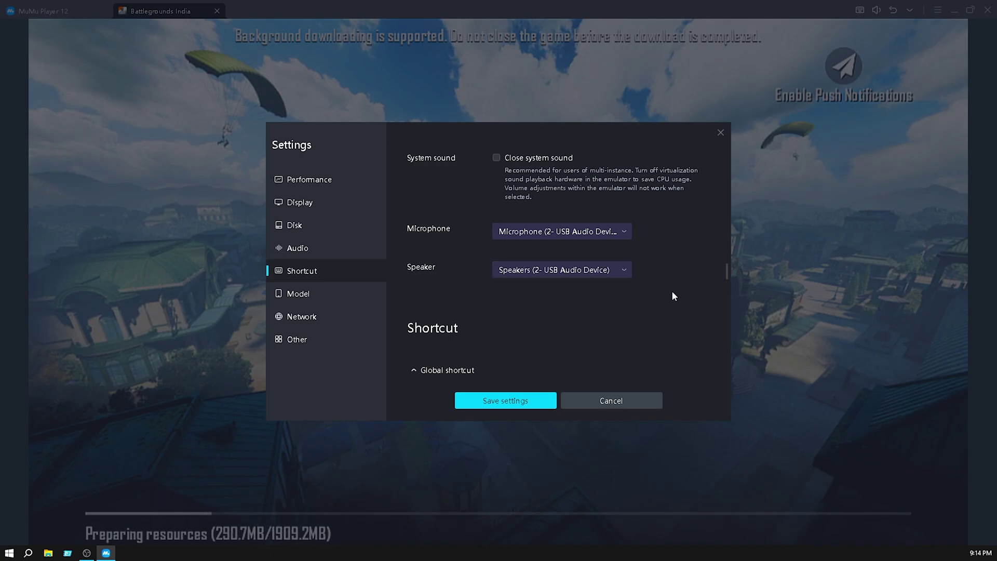
scroll(674, 290, down, 5)
scroll(662, 294, down, 2)
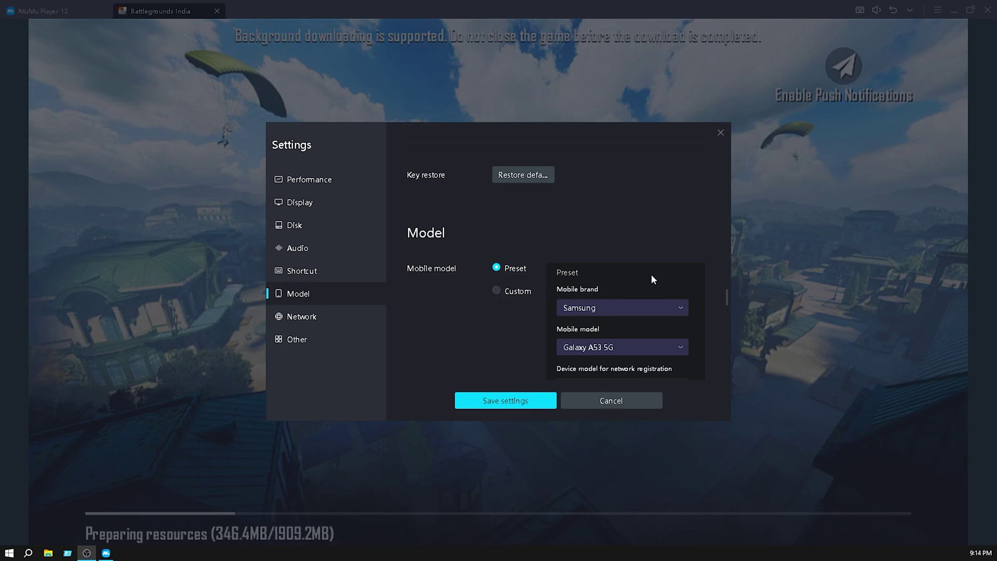
Choose a Custom model with brand SAMSUNG, model S25ULTRA and device model SM-X910.
scroll(675, 275, down, 2)
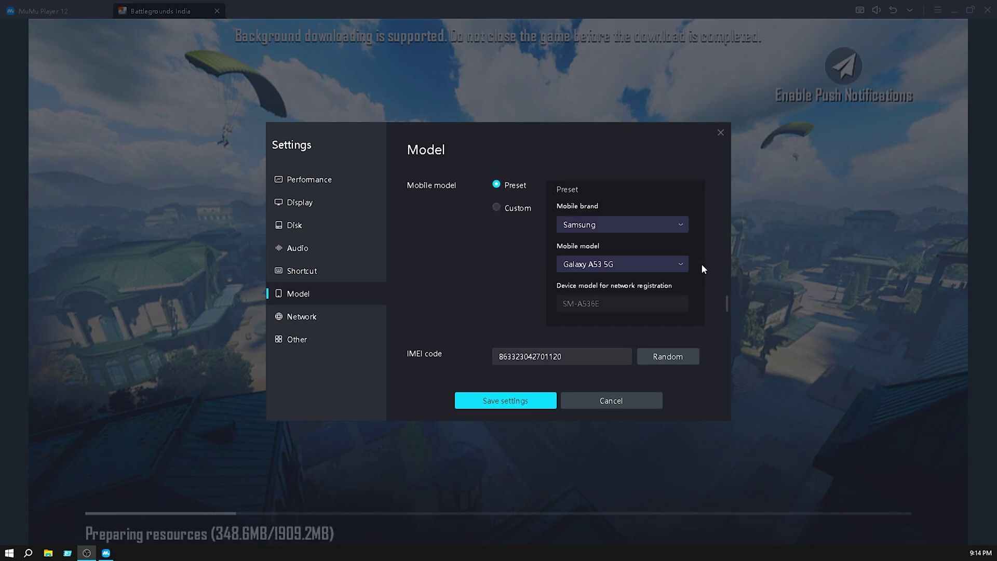
click(497, 210)
click(597, 217)
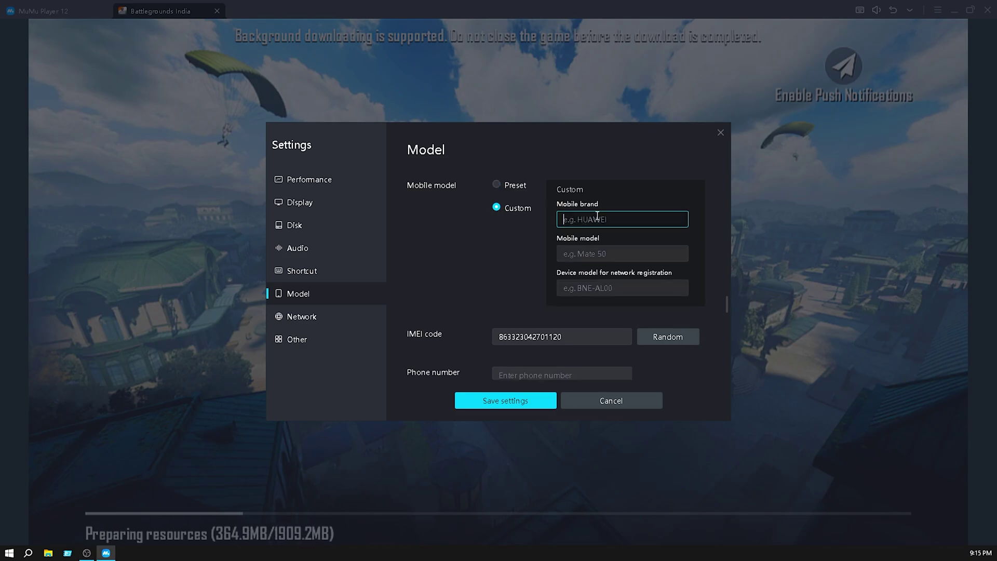
text(SAMSUN)
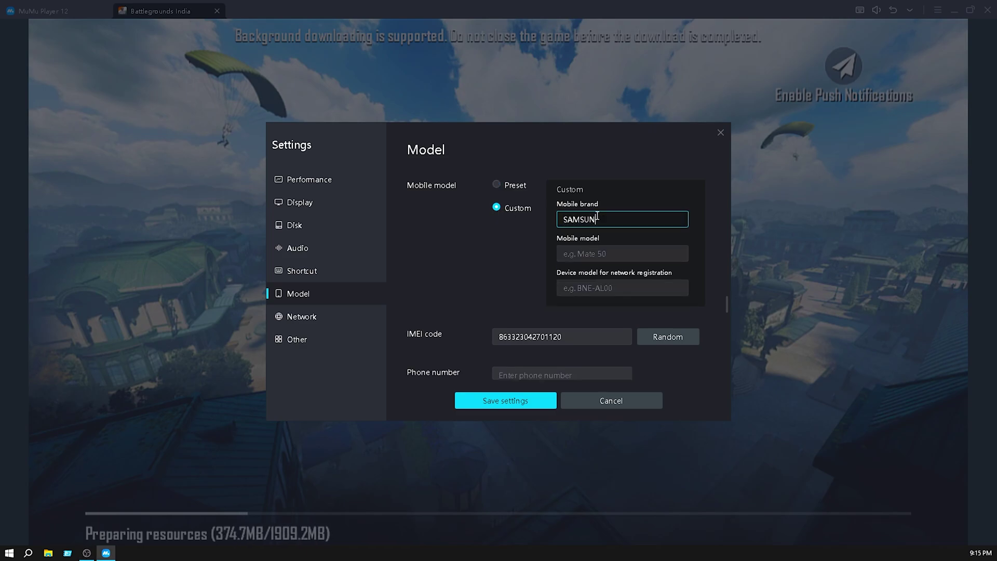
text(G)
click(588, 255)
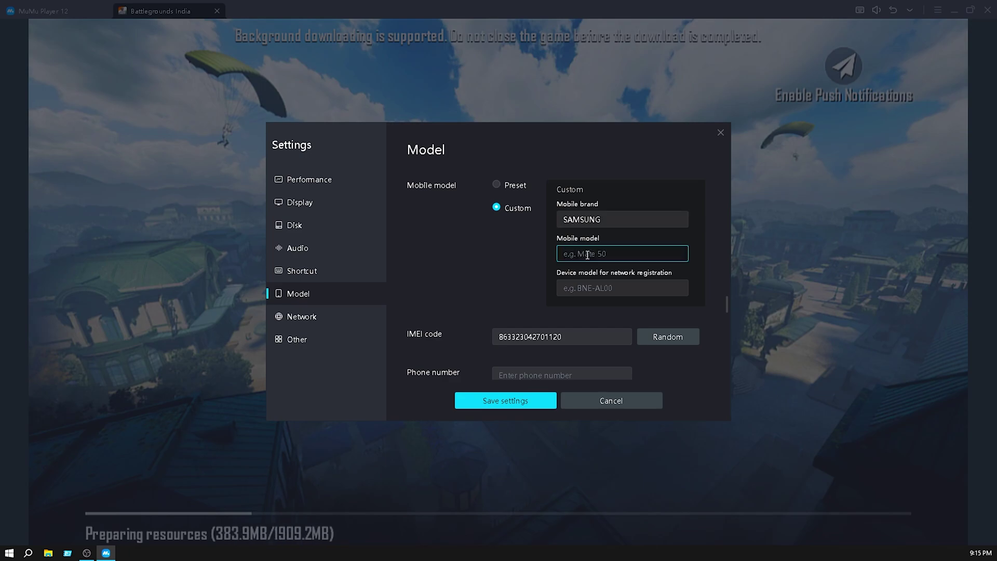
text(S23)
key(BackSpace)
key(BackSpace)
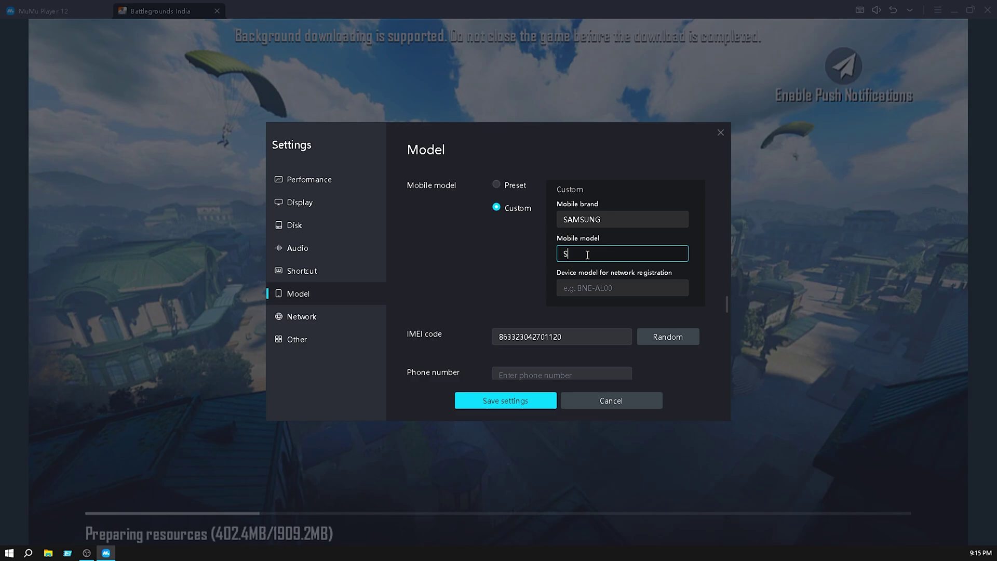
text(25ULTRA)
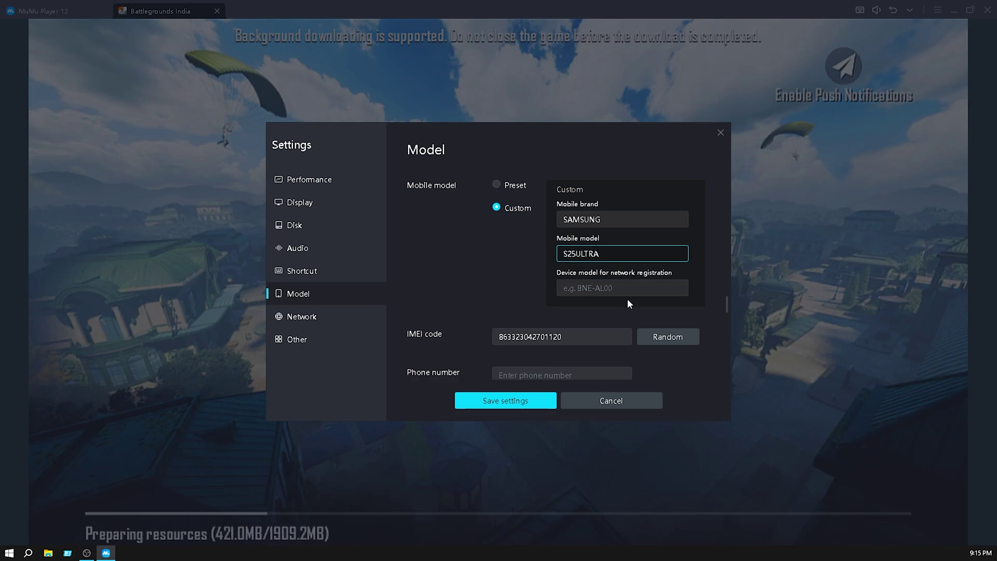
click(626, 290)
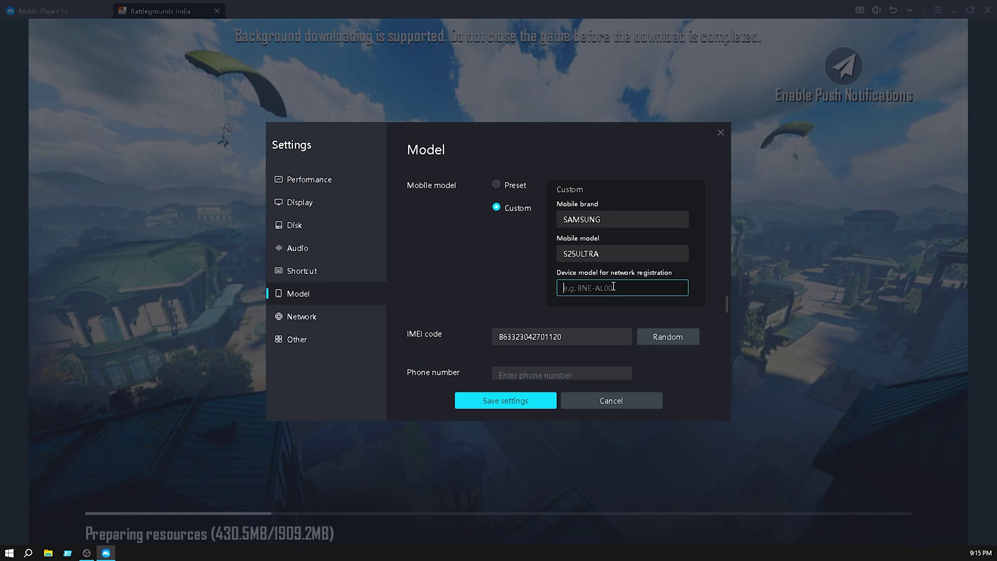
text(SM-)
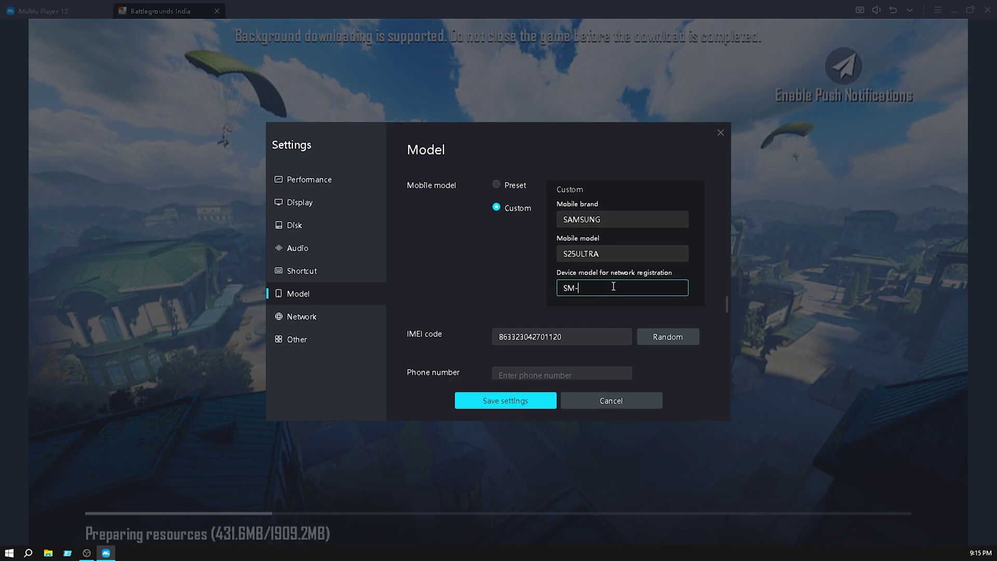
text(X910)
Keep the GPU preset model at Medium.
scroll(459, 248, down, 5)
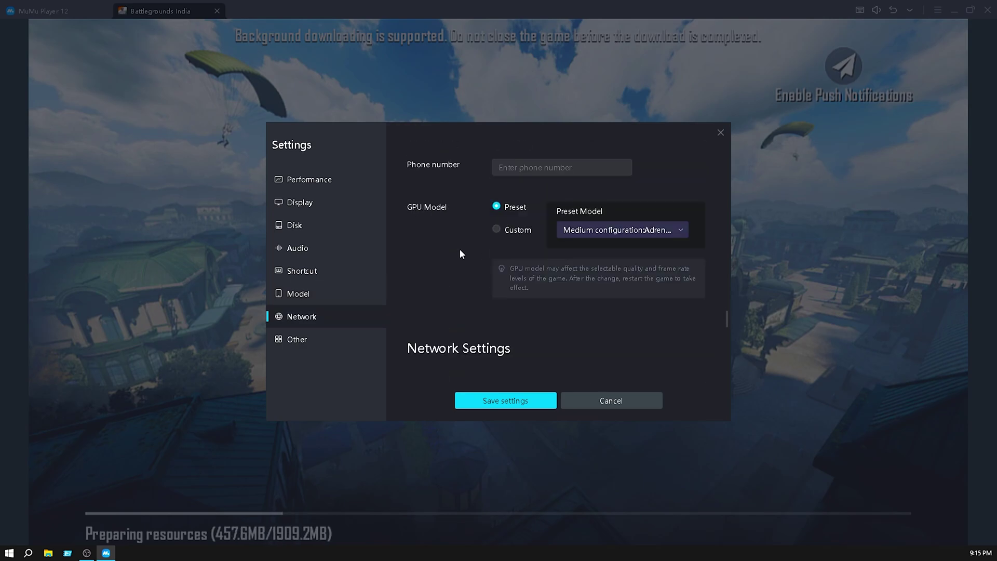
click(628, 229)
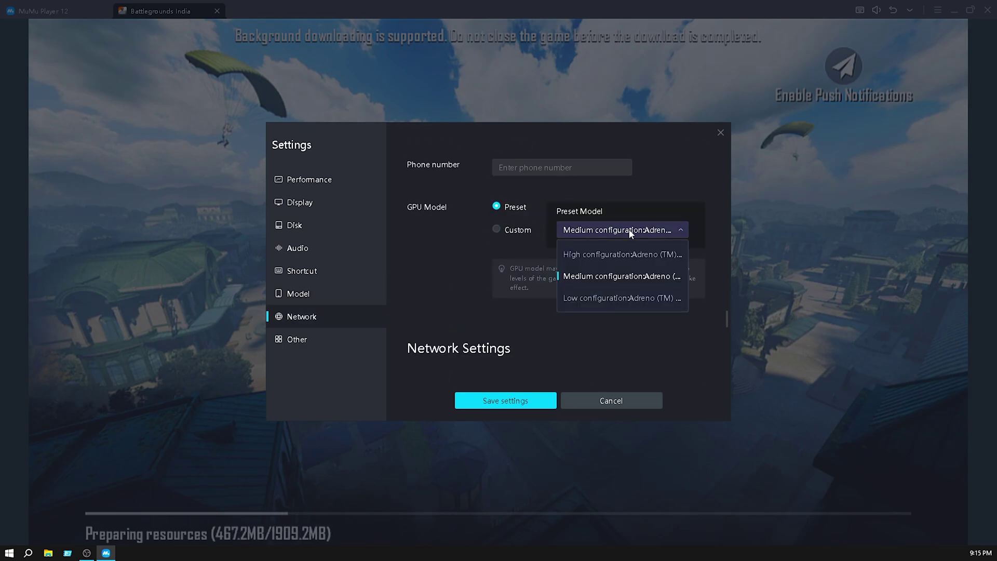
click(648, 278)
Enable root permissions and save the settings.
scroll(519, 285, down, 5)
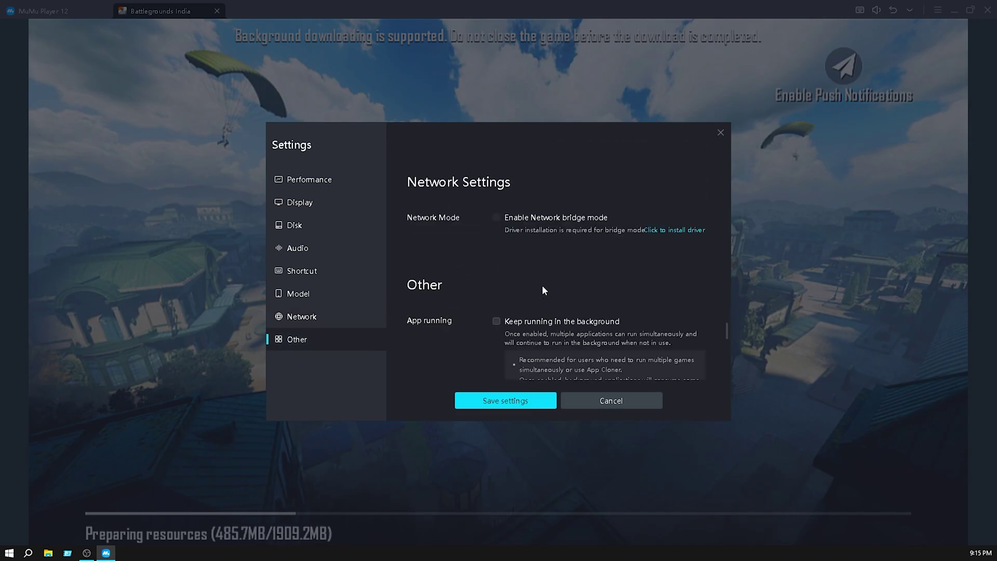
scroll(455, 284, down, 2)
scroll(476, 310, down, 2)
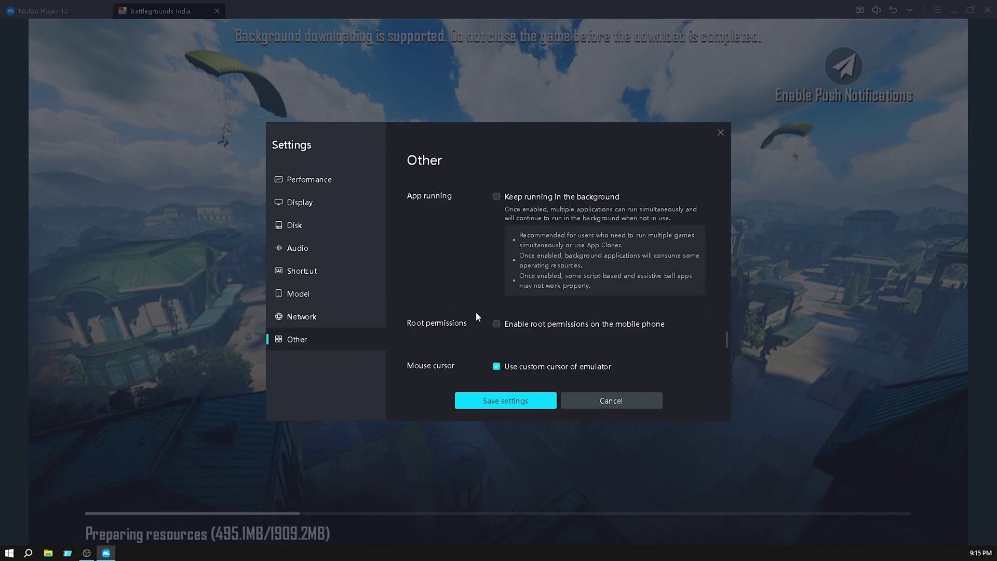
click(497, 324)
click(517, 404)
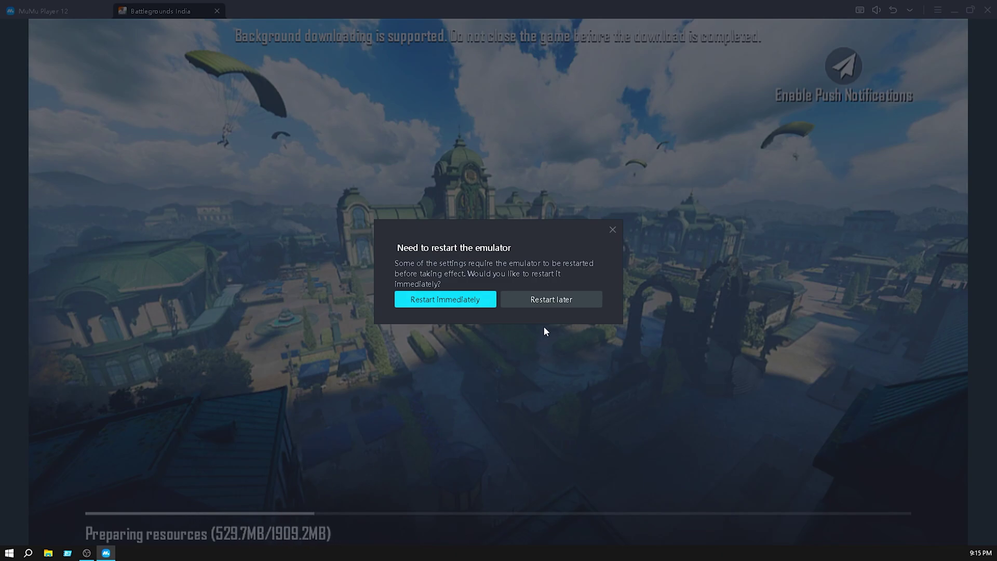
Choose Restart later, then confirm Update Complete so Battlegrounds India restarts.
click(566, 303)
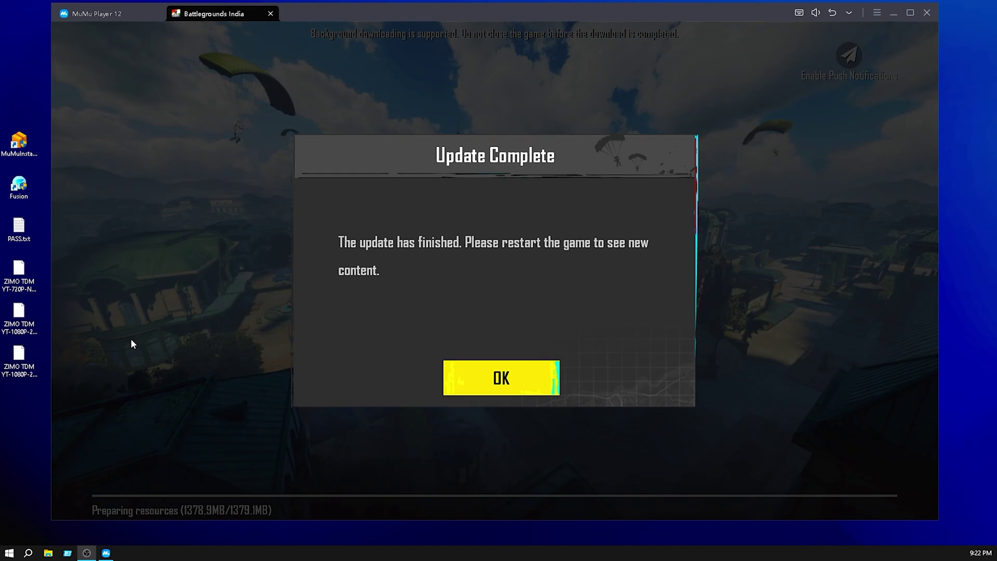
click(516, 387)
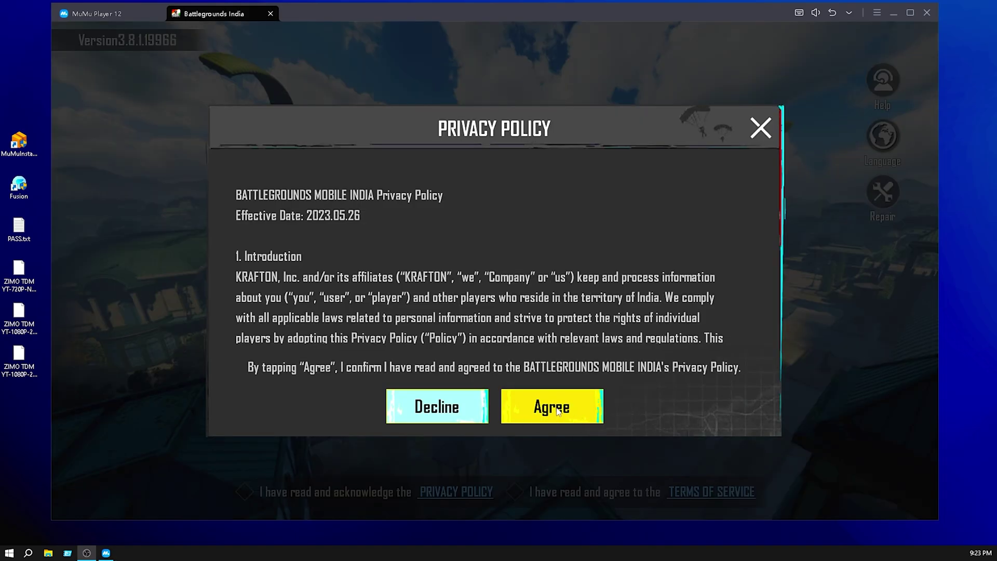
Agree to the privacy policy and mute the emulator sound.
click(557, 409)
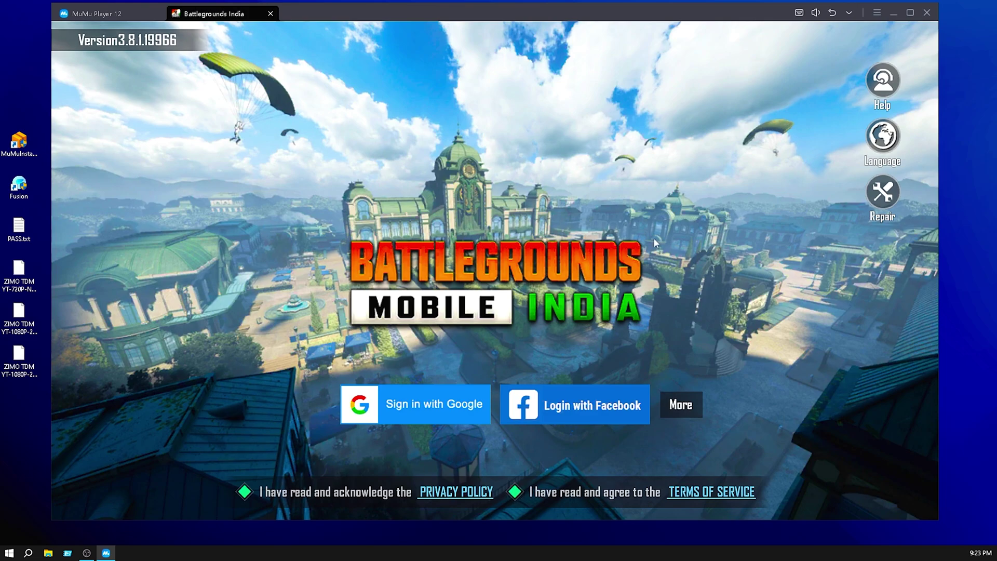
click(816, 12)
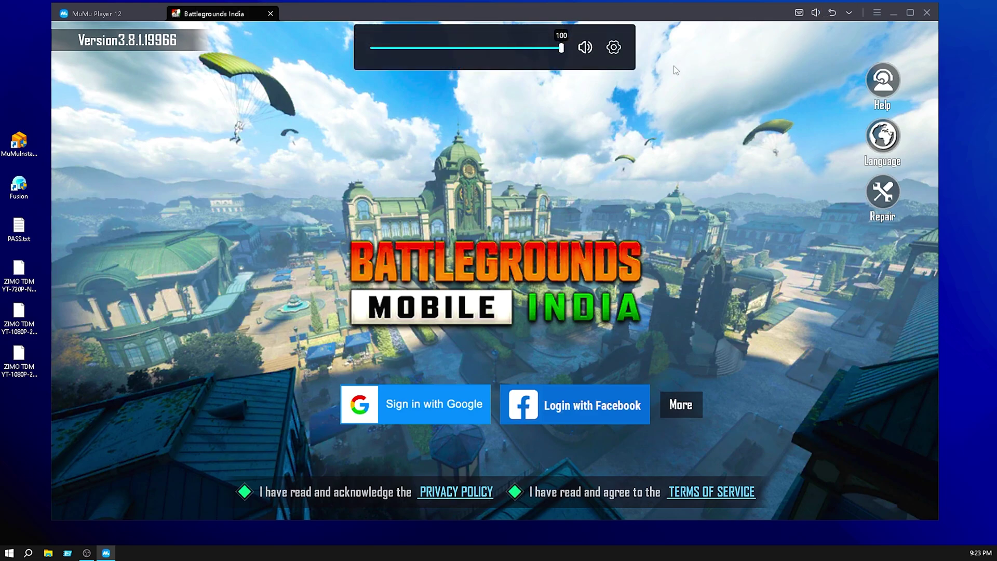
click(374, 48)
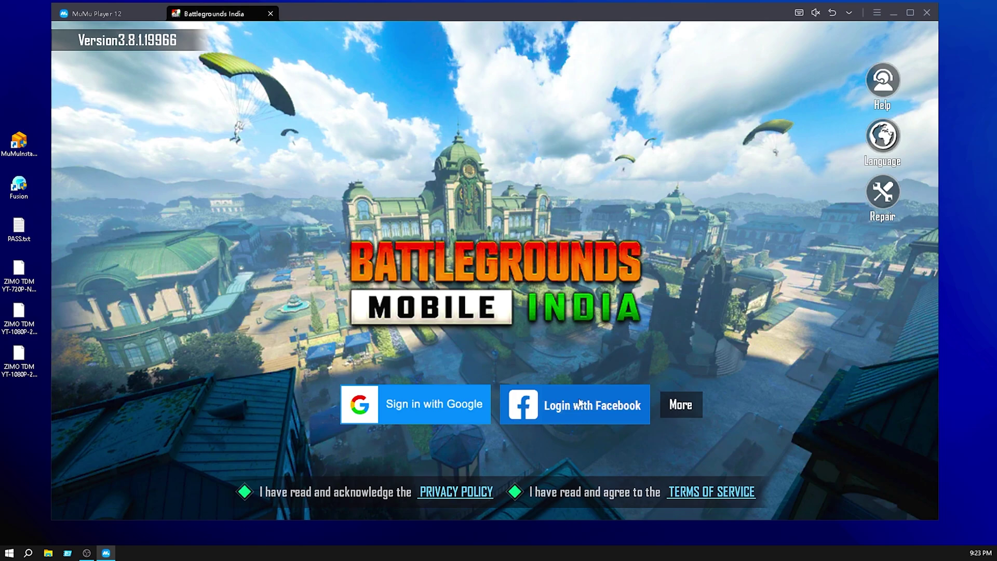
Check the extra login methods, then log in with Facebook.
click(692, 406)
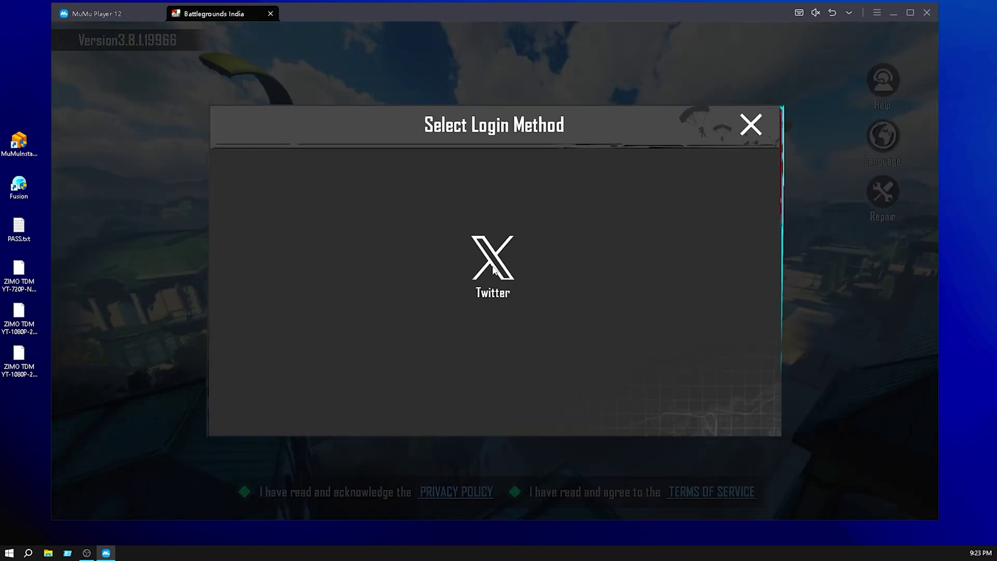
click(754, 125)
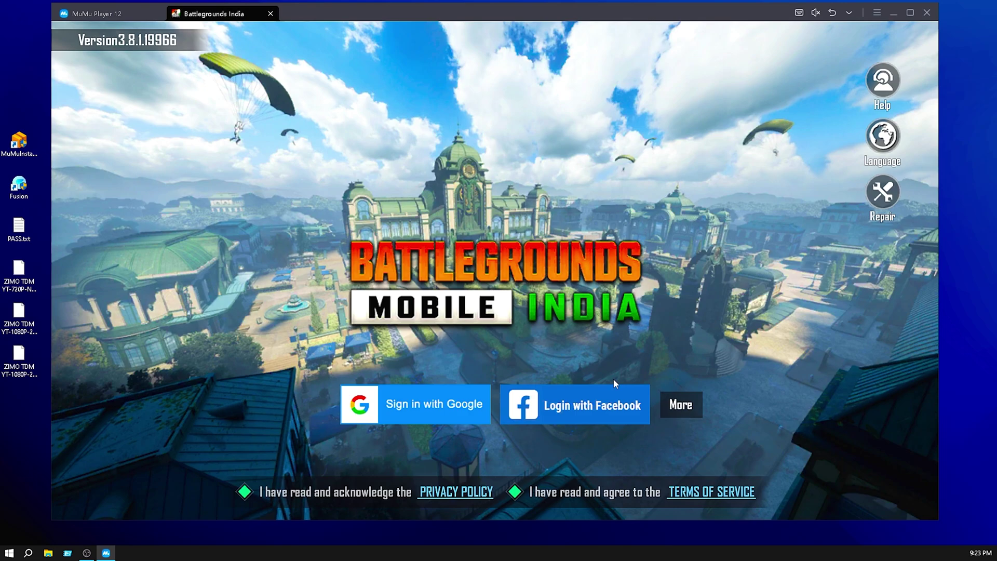
click(576, 411)
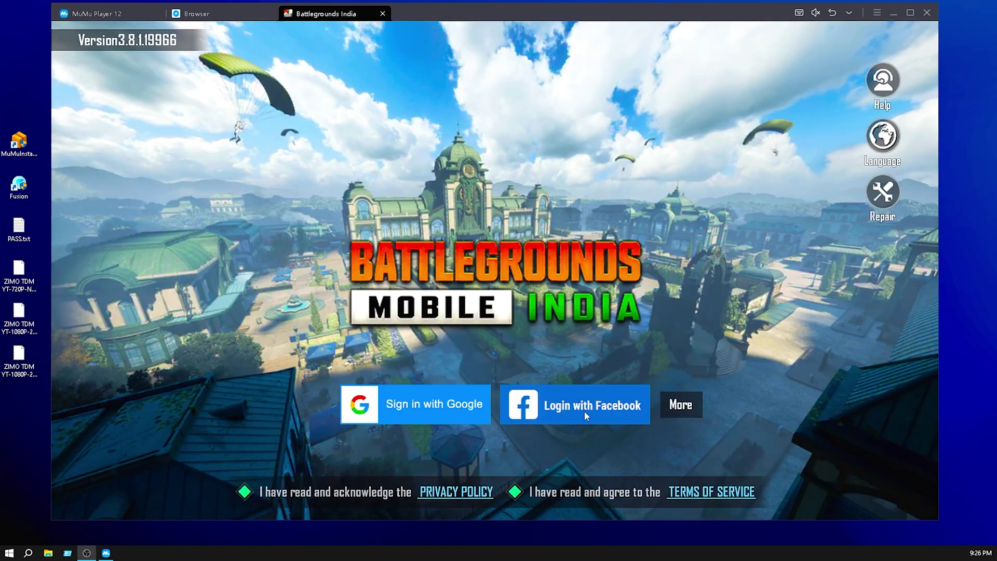
Check the Facebook login tab, return to the game, and close the emulator.
click(585, 410)
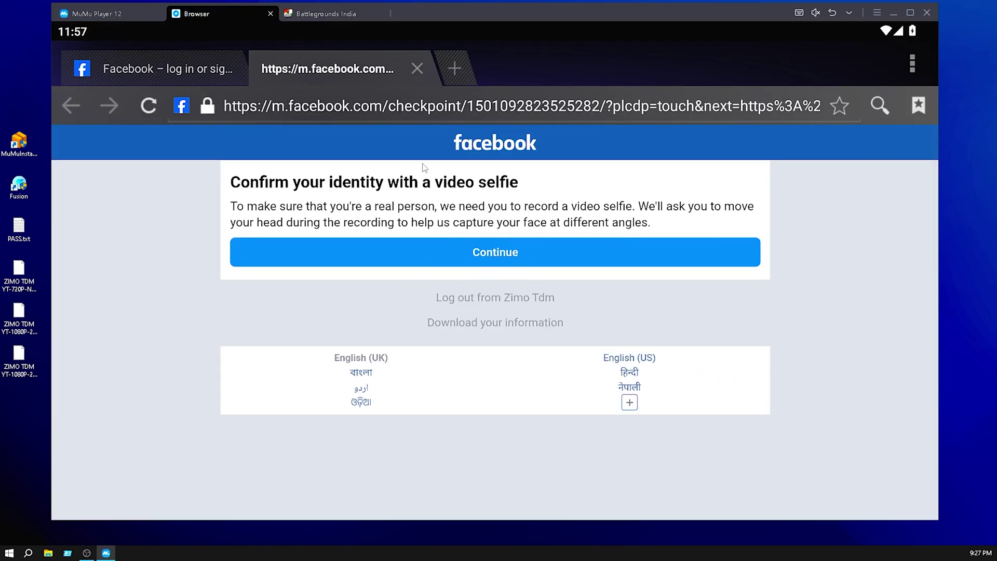
click(327, 16)
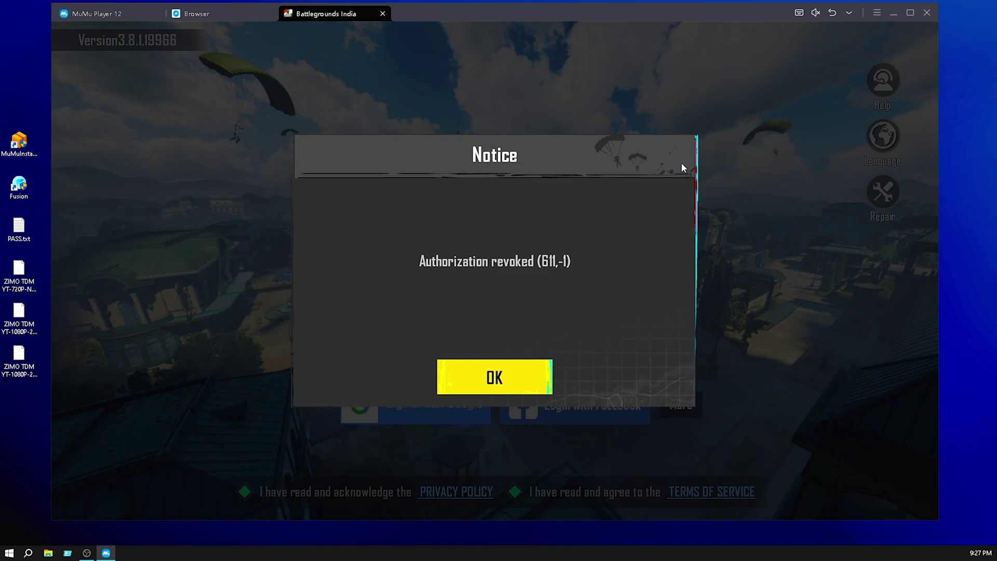
click(927, 12)
Confirm exiting the emulator, refresh the desktop, and move the Fusion shortcut one column right.
click(464, 294)
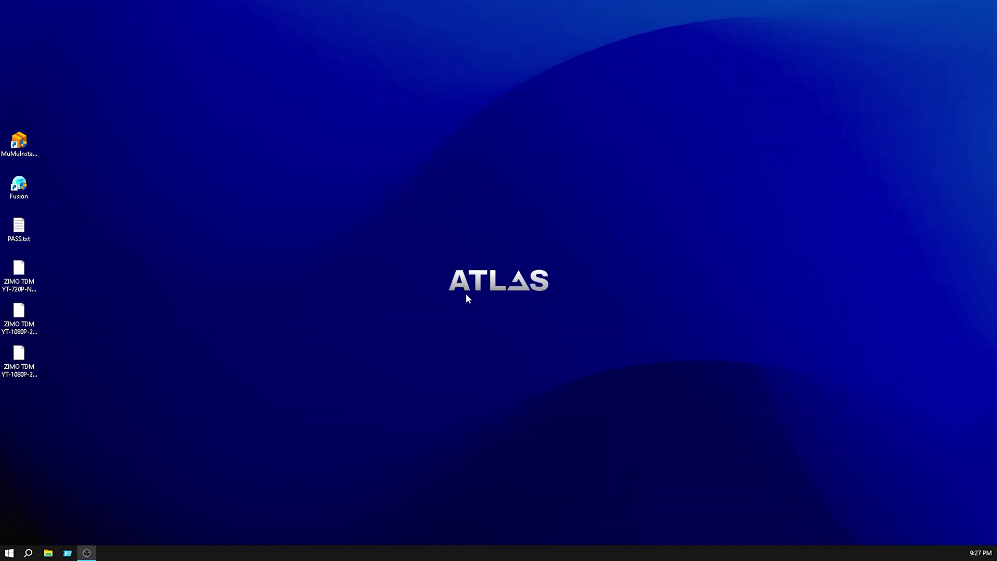
right_click(111, 152)
click(144, 186)
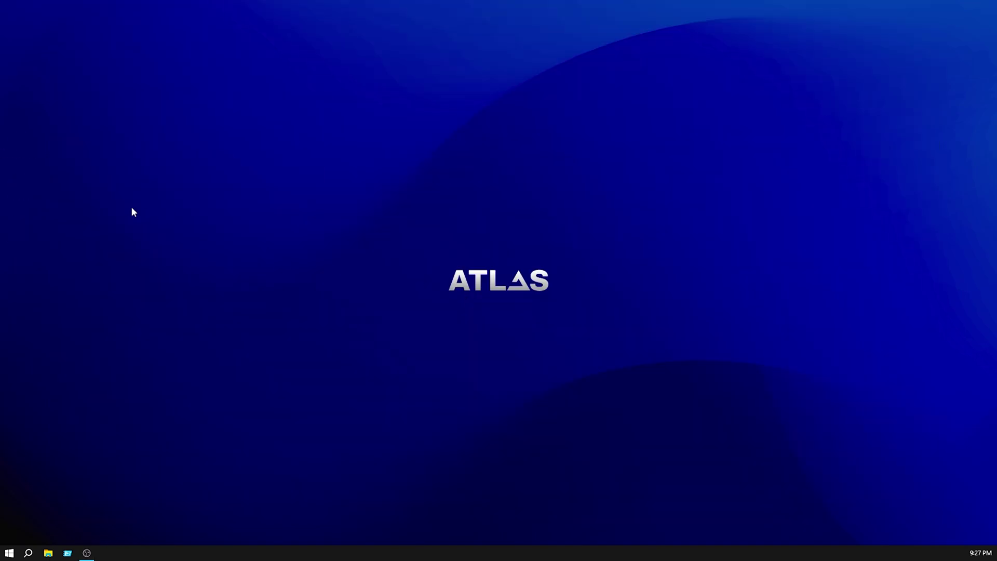
drag(19, 190, 159, 147)
right_click(193, 139)
click(217, 169)
click(135, 147)
right_click(138, 125)
click(162, 155)
Launch Fusion from its shortcut and approve administrator rights.
right_click(138, 139)
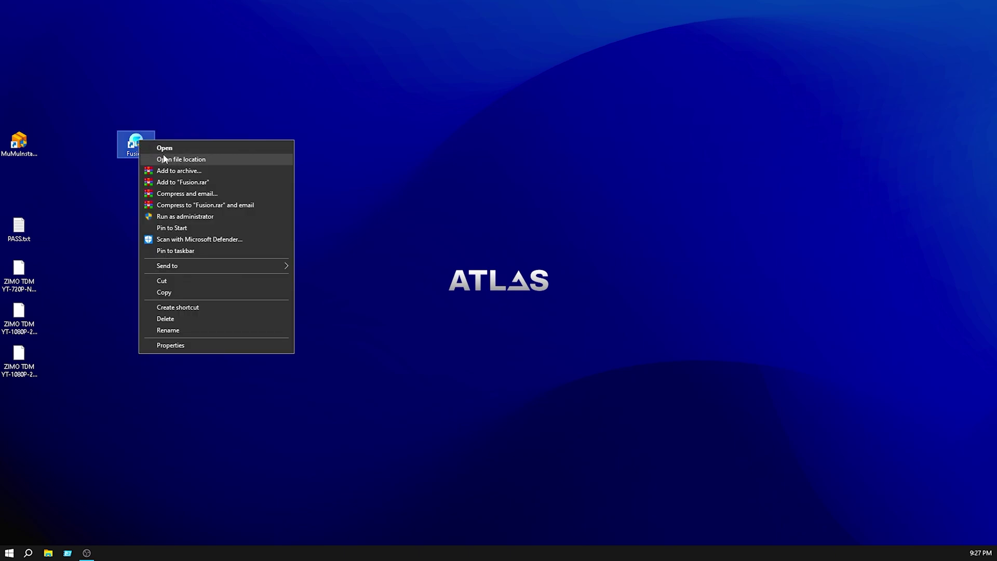
click(169, 148)
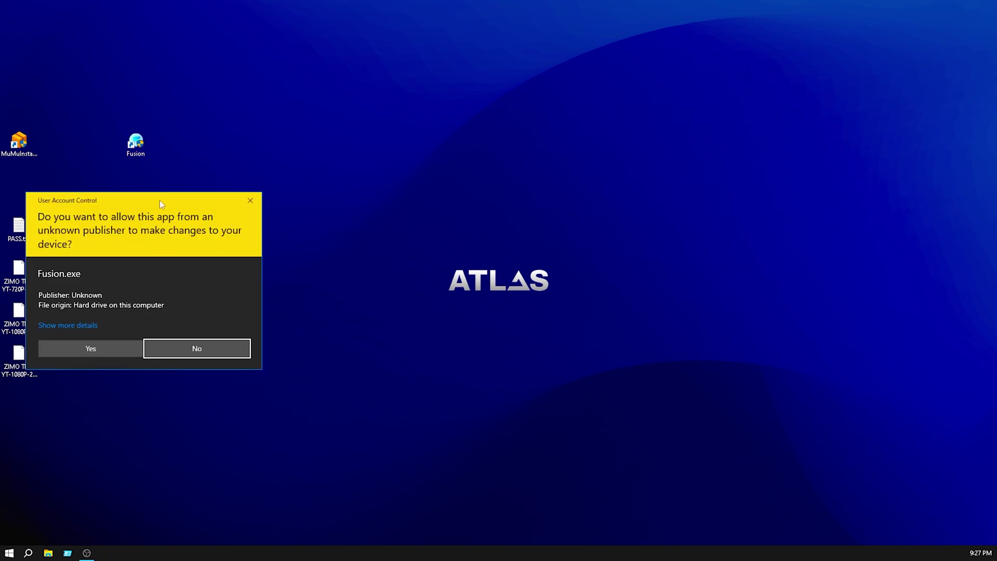
click(321, 307)
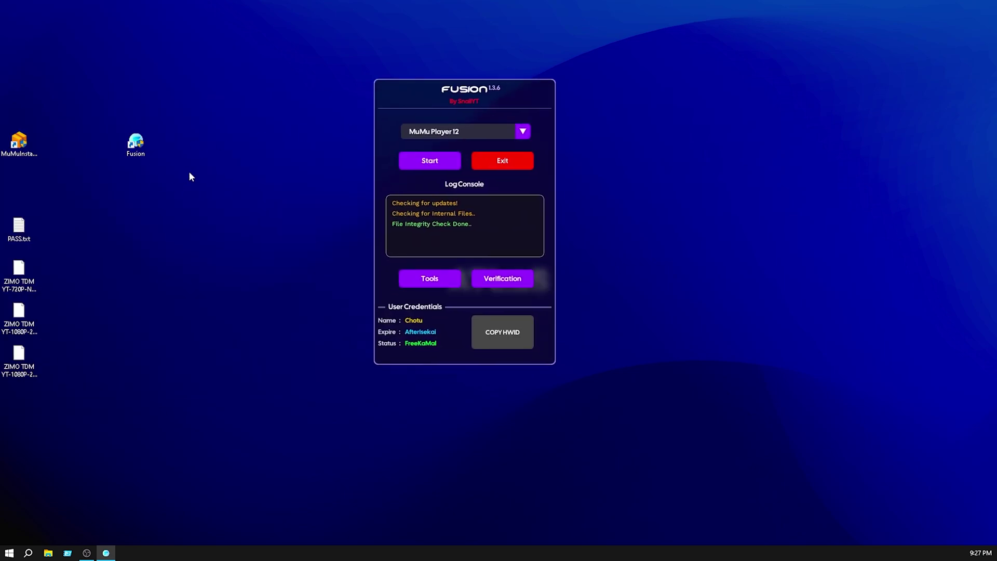
Reposition the Fusion window and keep MuMu Player 12 as the selected emulator.
drag(181, 179, 110, 112)
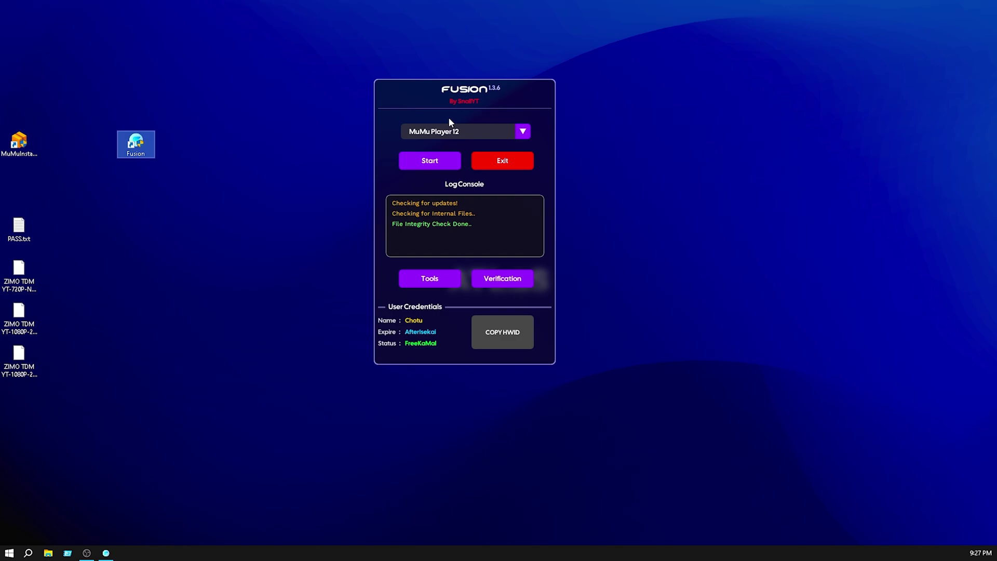
click(330, 63)
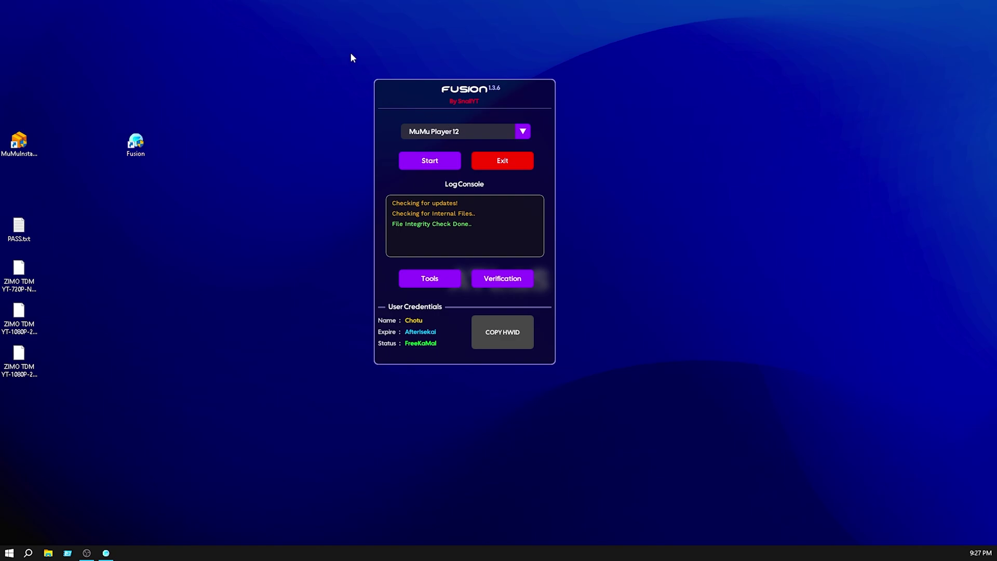
drag(351, 53, 573, 396)
drag(522, 91, 415, 95)
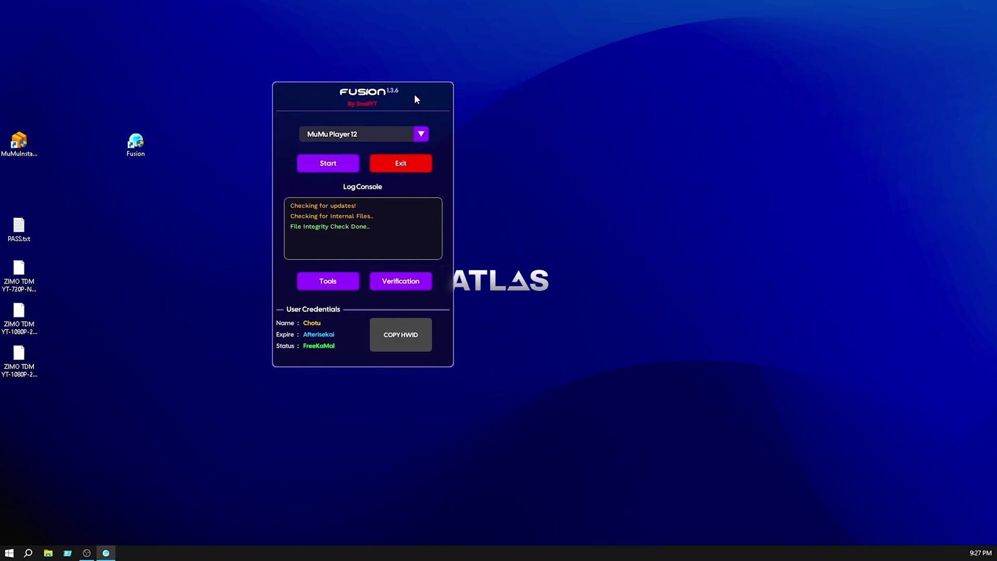
click(420, 134)
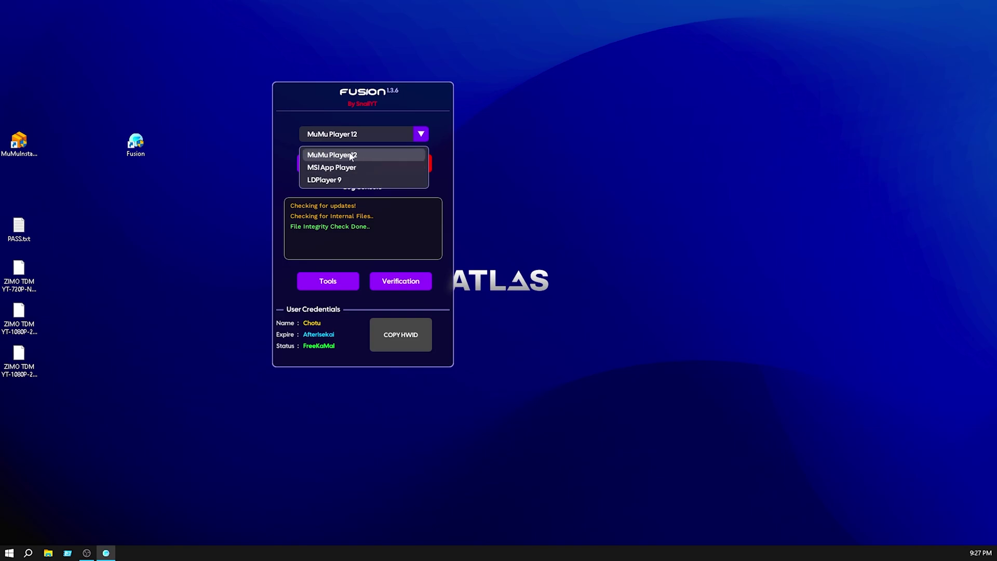
click(335, 157)
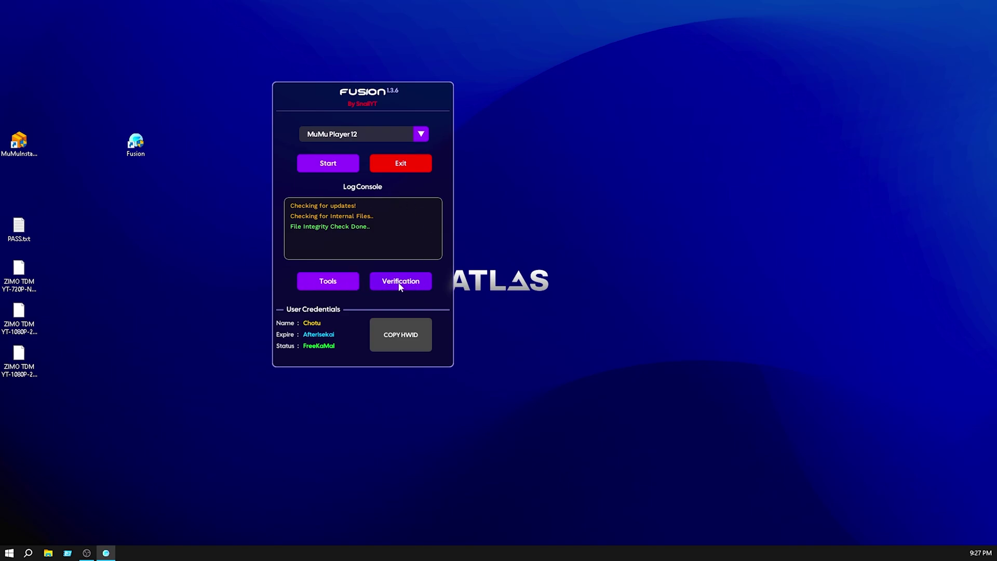
drag(390, 94, 443, 85)
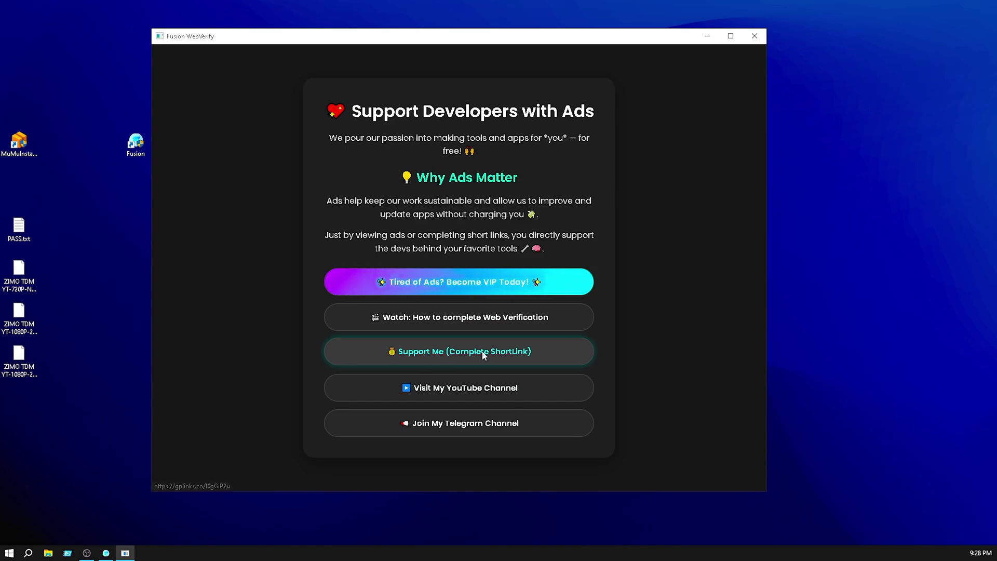
Start the Support Me (Complete ShortLink) verification and continue through its countdown pages.
click(483, 355)
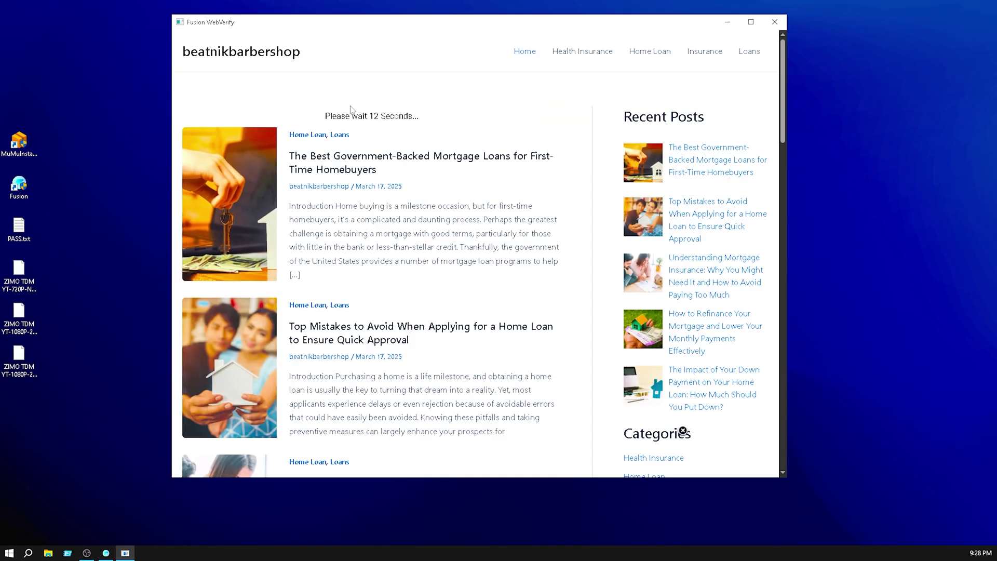
triple_click(351, 110)
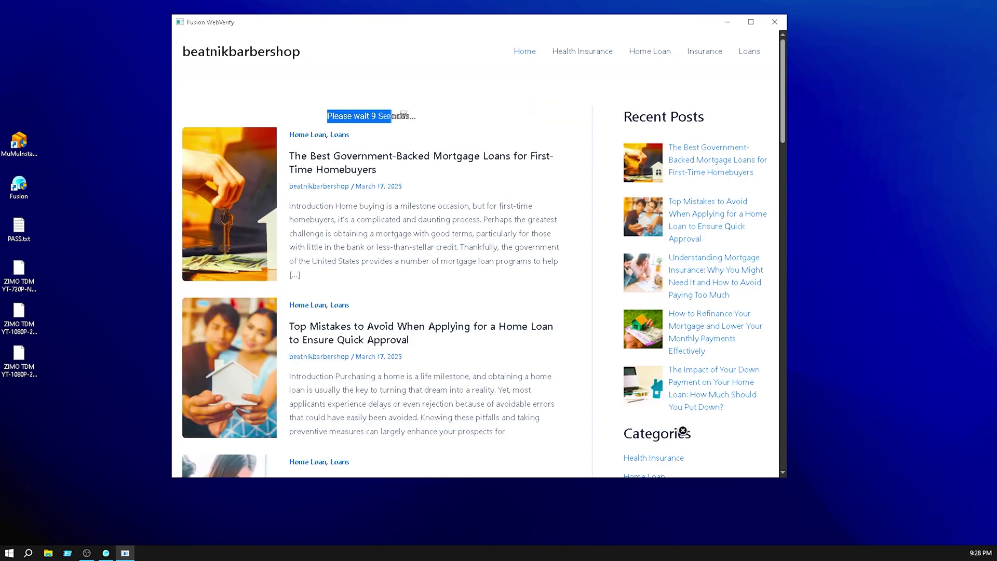
scroll(367, 327, down, 15)
click(367, 328)
triple_click(436, 118)
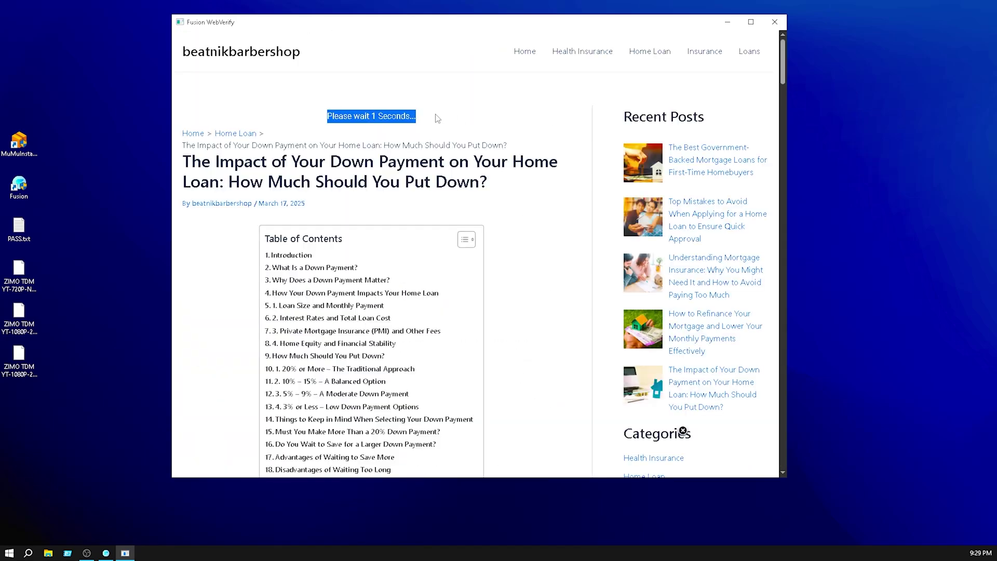
scroll(438, 118, down, 15)
click(461, 305)
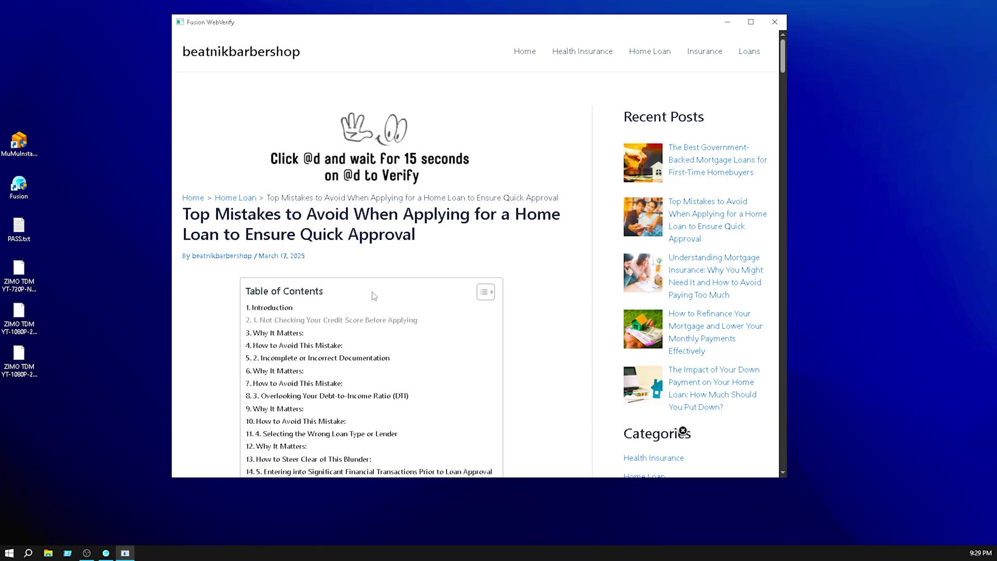
scroll(372, 297, down, 20)
click(260, 346)
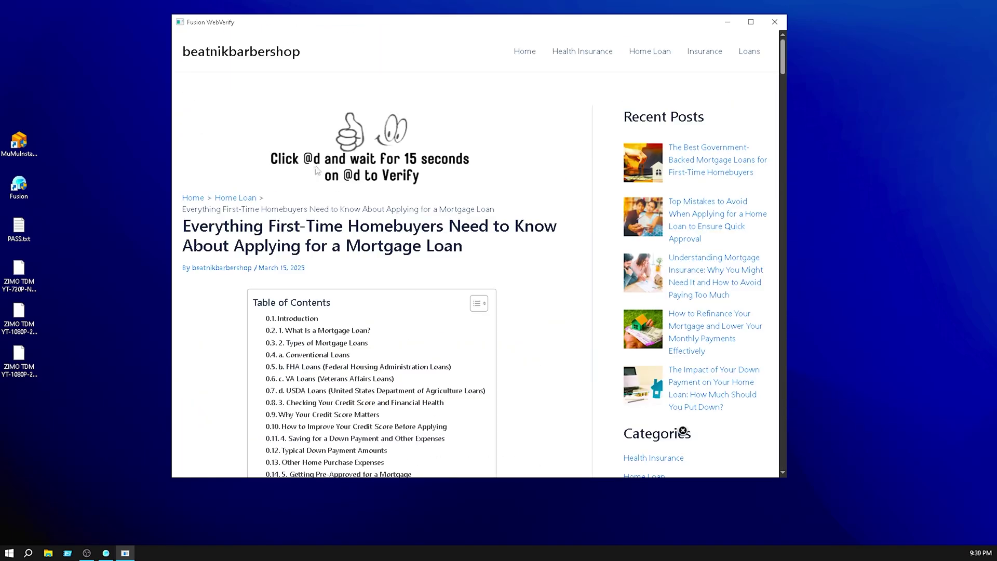
scroll(318, 171, down, 5)
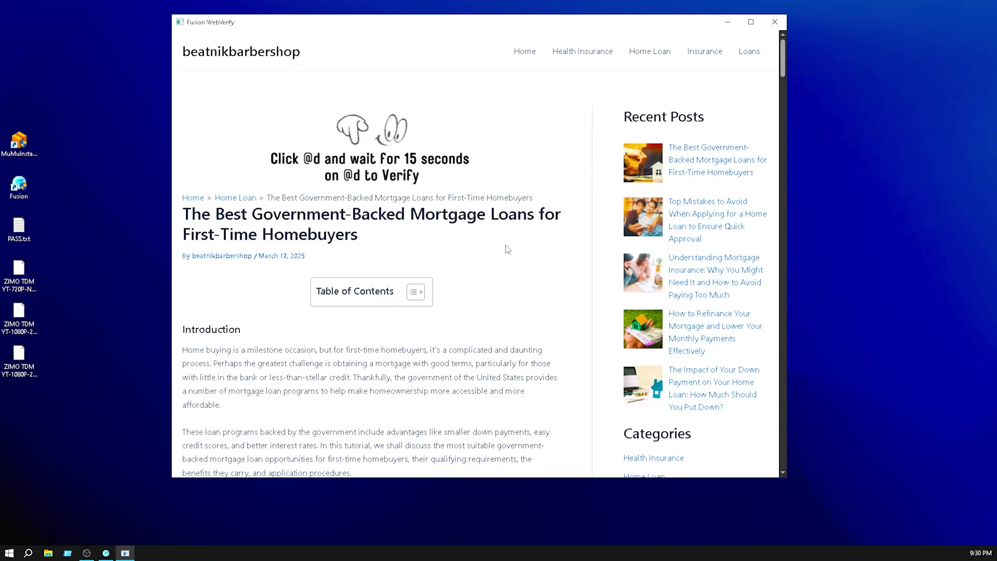
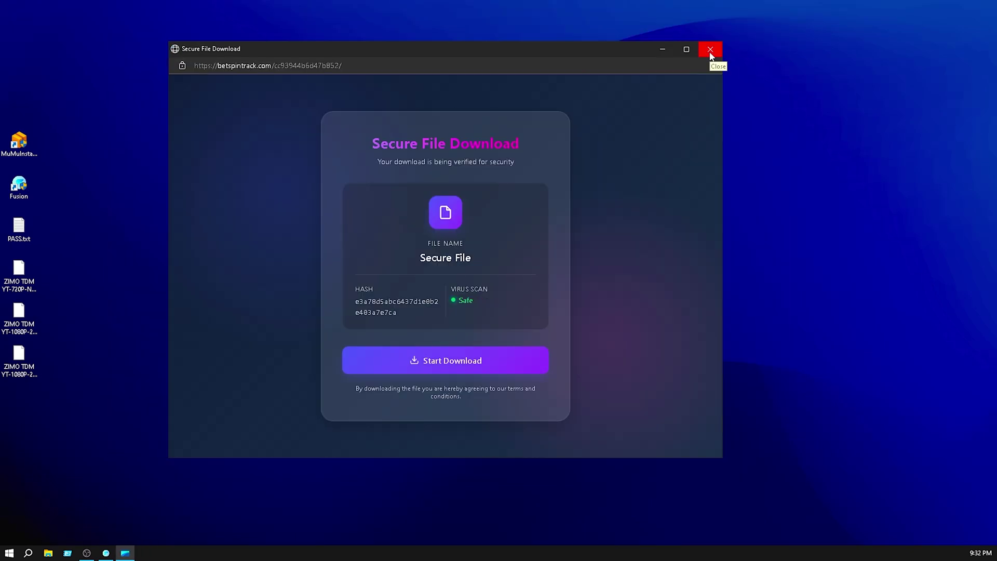
Close the download window, start Fusion, and launch MuMu Player 12 from its desktop shortcut.
click(710, 51)
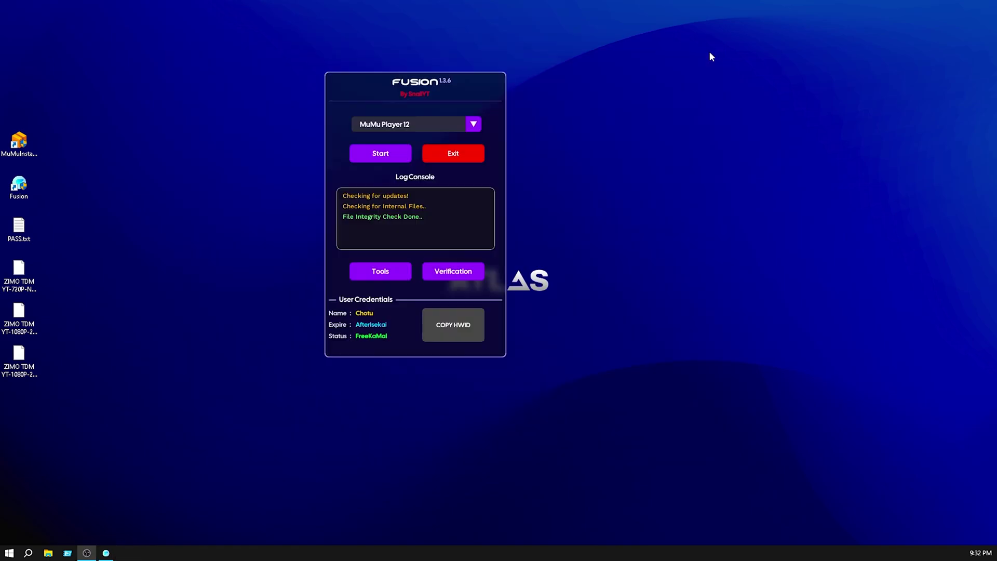
click(384, 156)
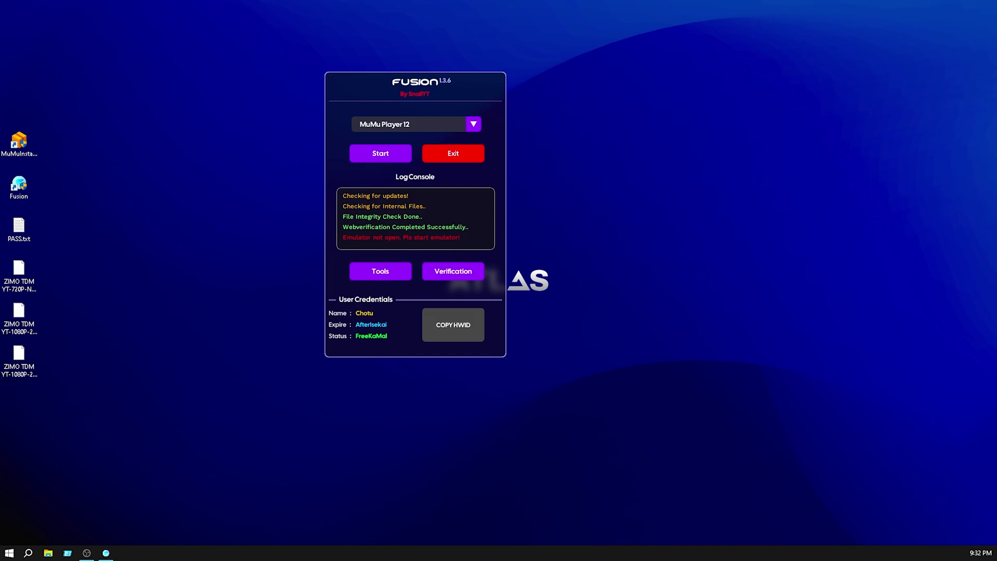
right_click(12, 93)
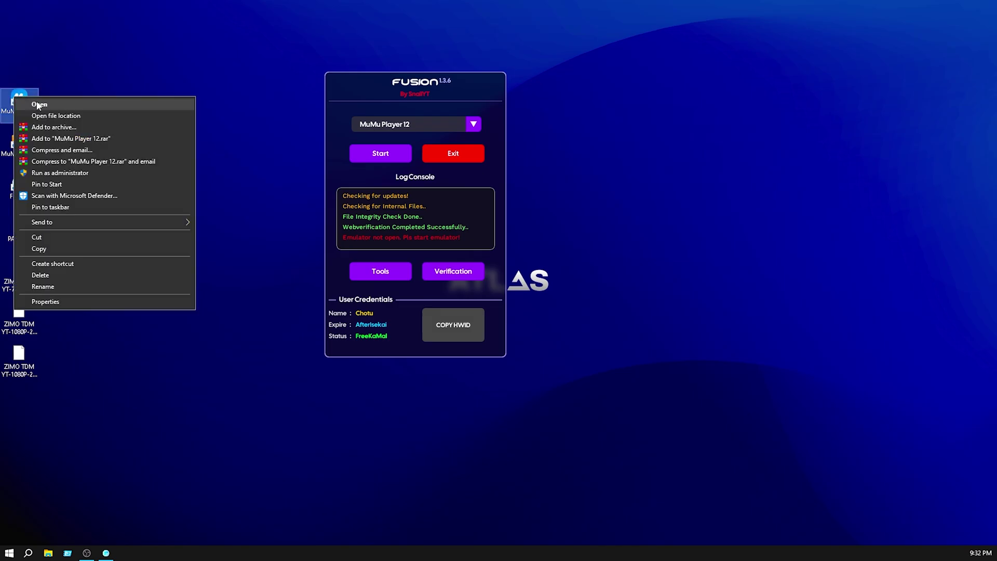
click(35, 103)
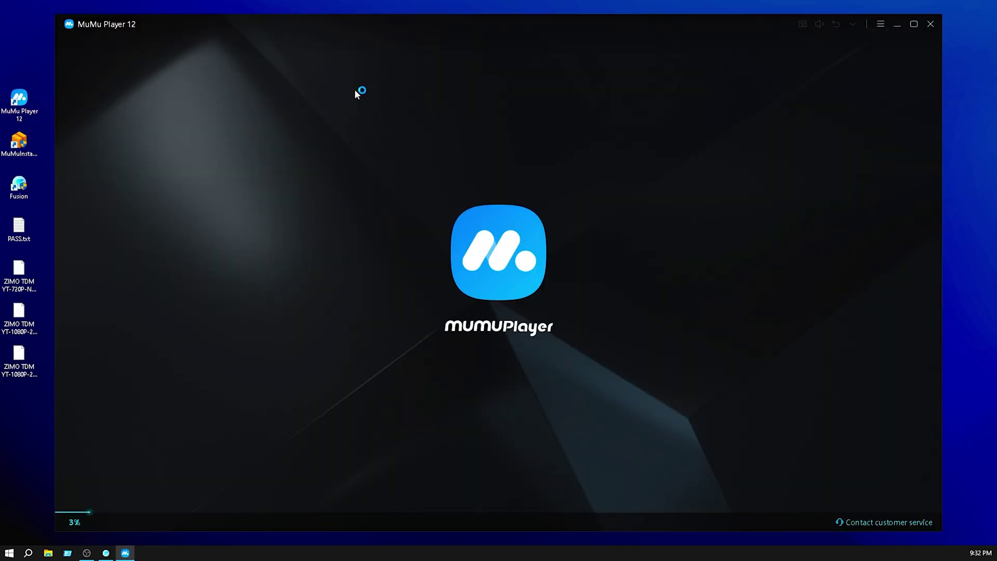
click(106, 552)
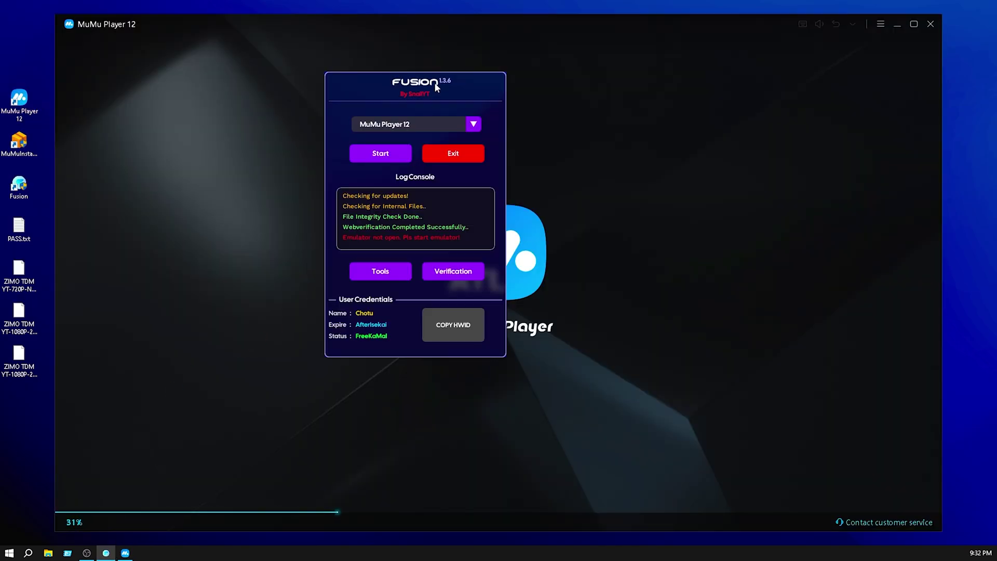
drag(435, 86, 458, 86)
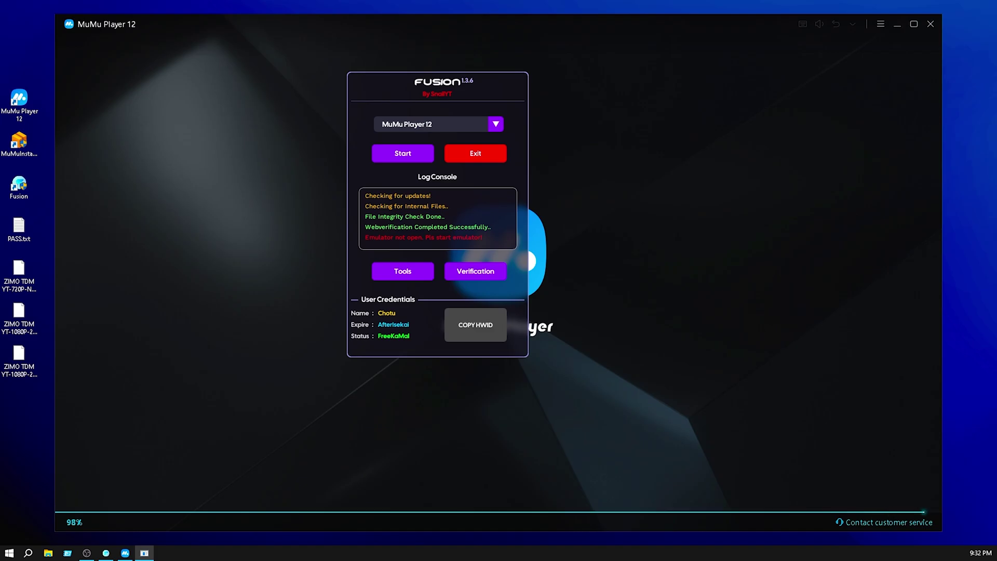
Run Fusion's bypass on the running emulator and dismiss the FUSION Activated notice.
click(106, 552)
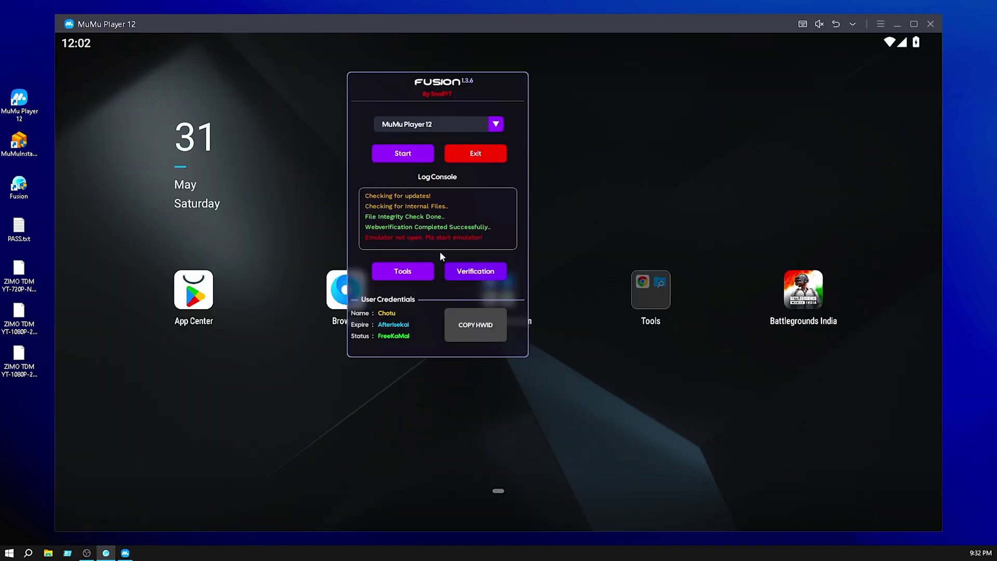
click(403, 156)
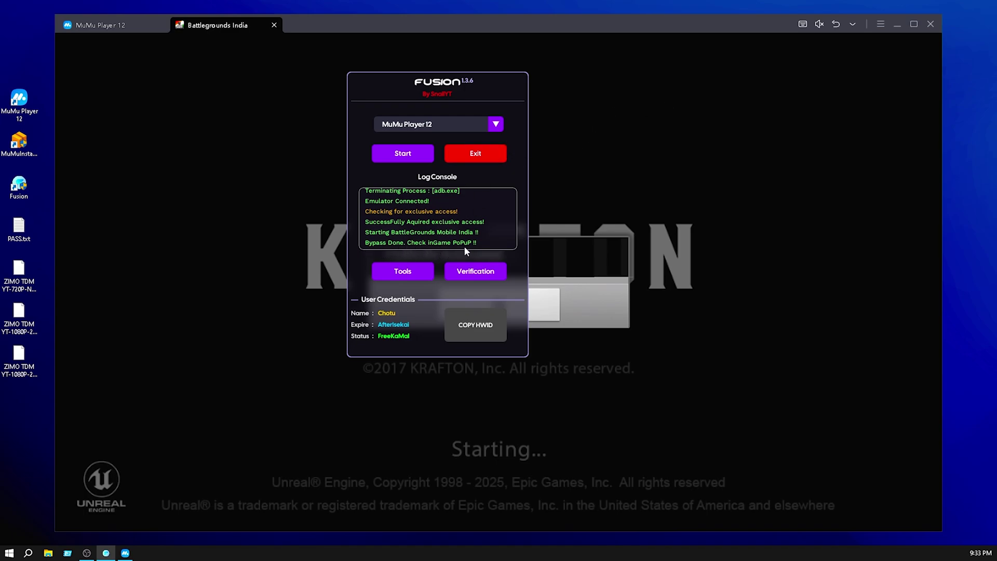
drag(457, 82, 270, 86)
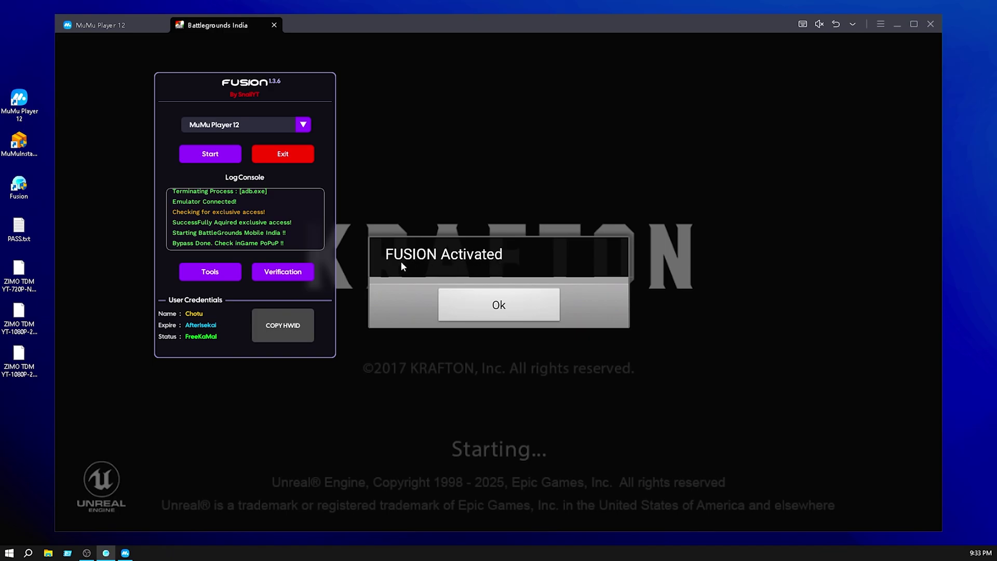
click(501, 311)
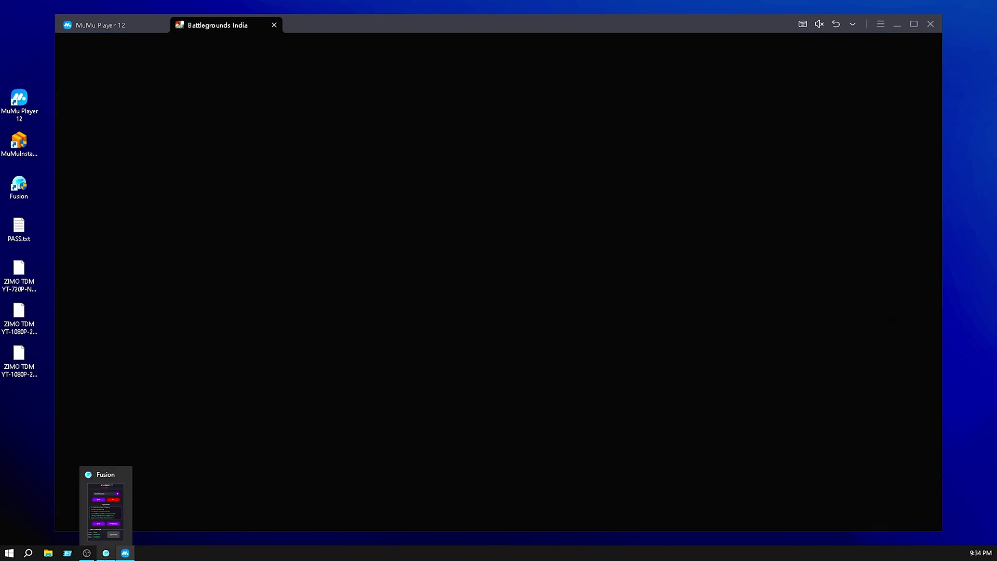
Rearrange the Fusion and MuMu windows while Battlegrounds loads to its version 3.8.1.19966 login screen.
click(106, 553)
drag(291, 92, 579, 98)
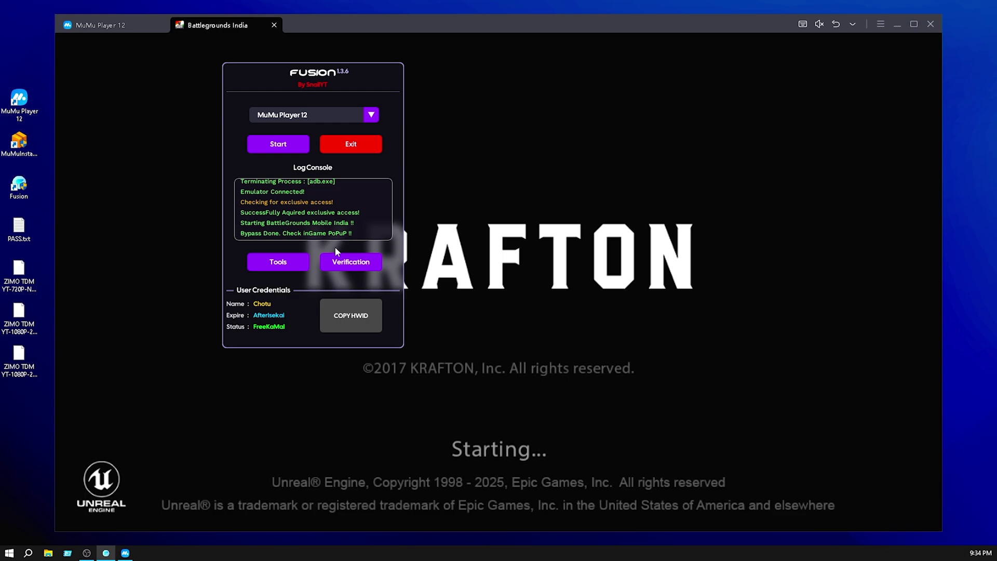
click(510, 161)
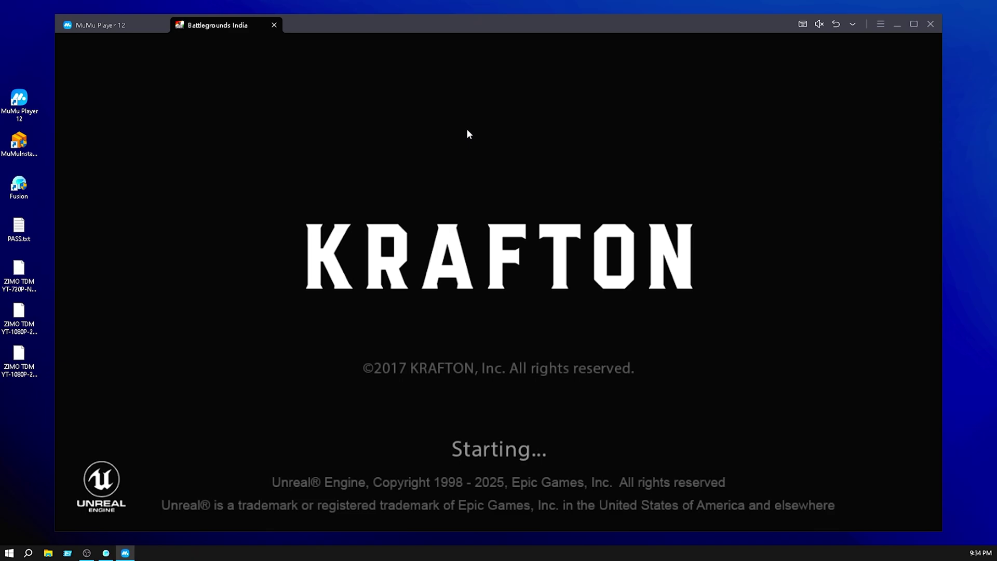
drag(29, 414, 19, 289)
click(20, 420)
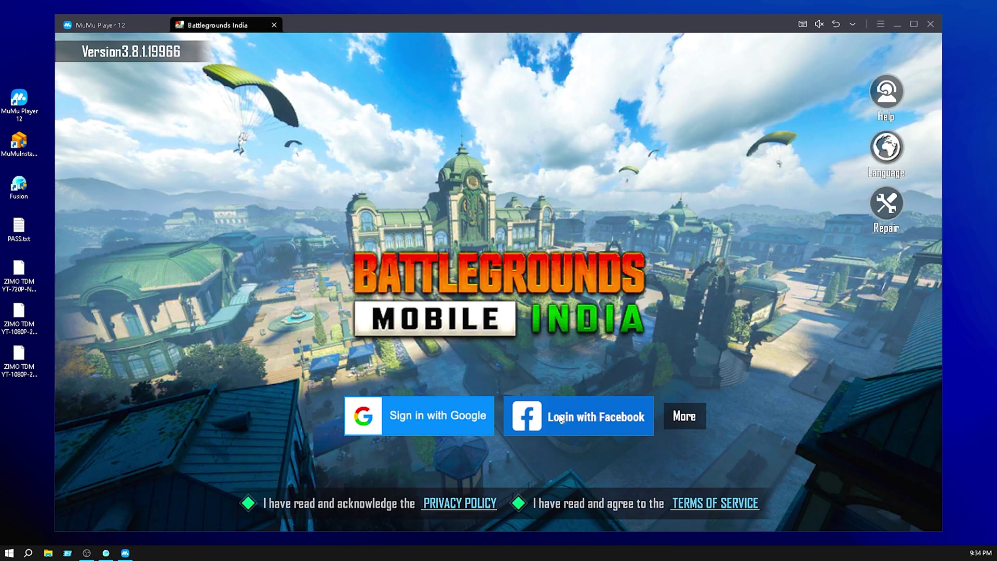
Log in with Facebook, clear the friend suggestions, promo and mail popups, and expand the lobby menu.
click(561, 420)
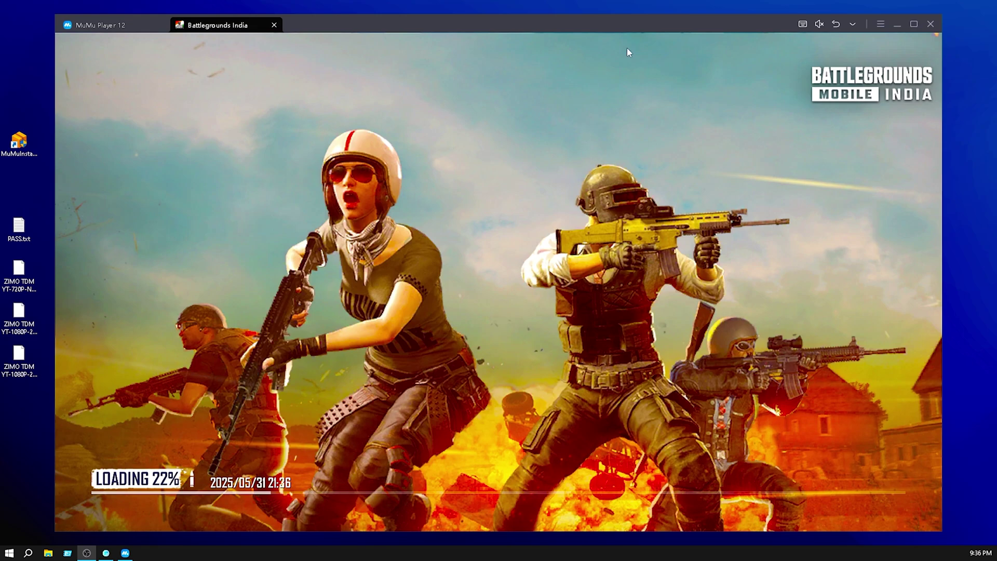
mouse_move(650, 33)
mouse_down()
mouse_move(634, 21)
mouse_move(653, 22)
mouse_up()
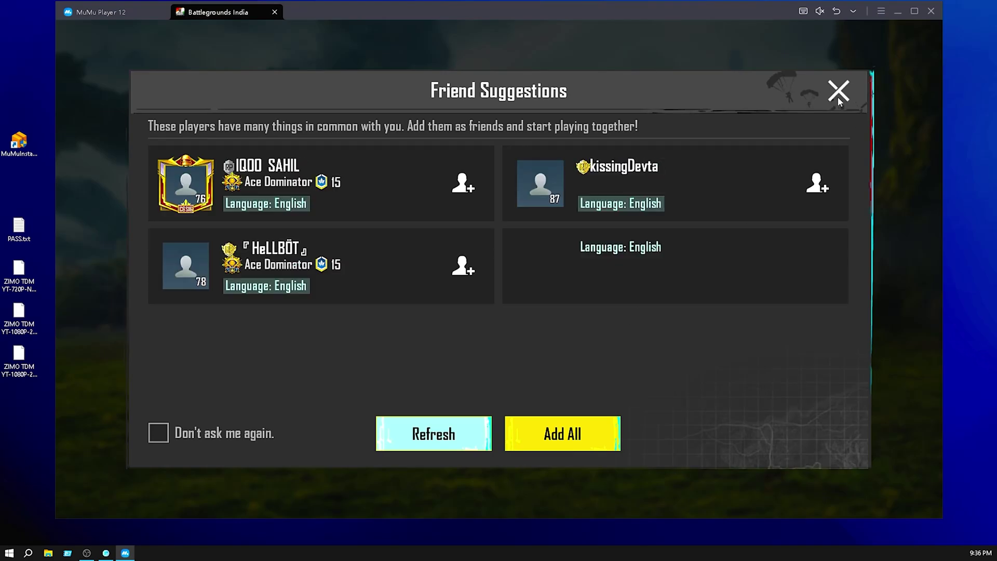
click(838, 93)
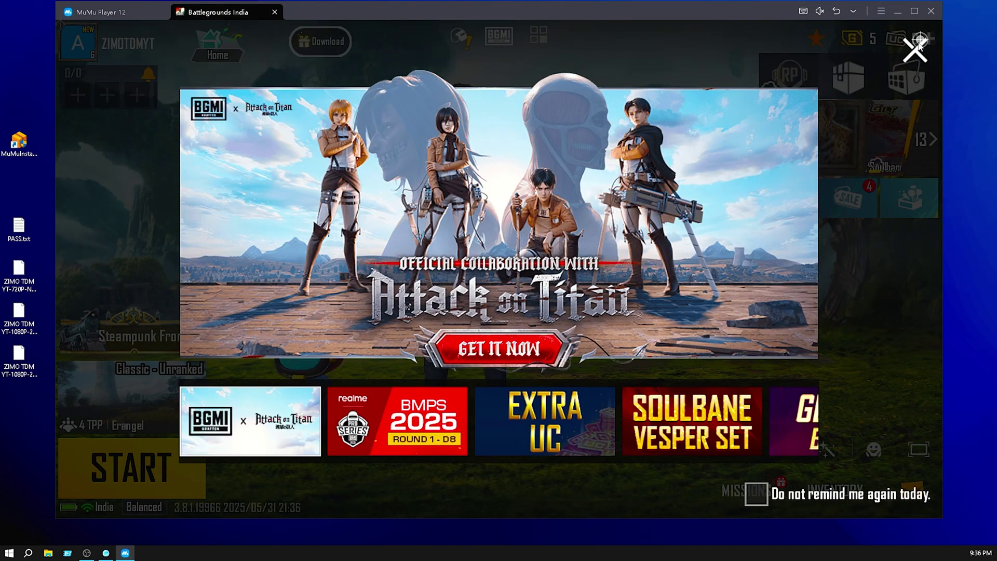
click(916, 43)
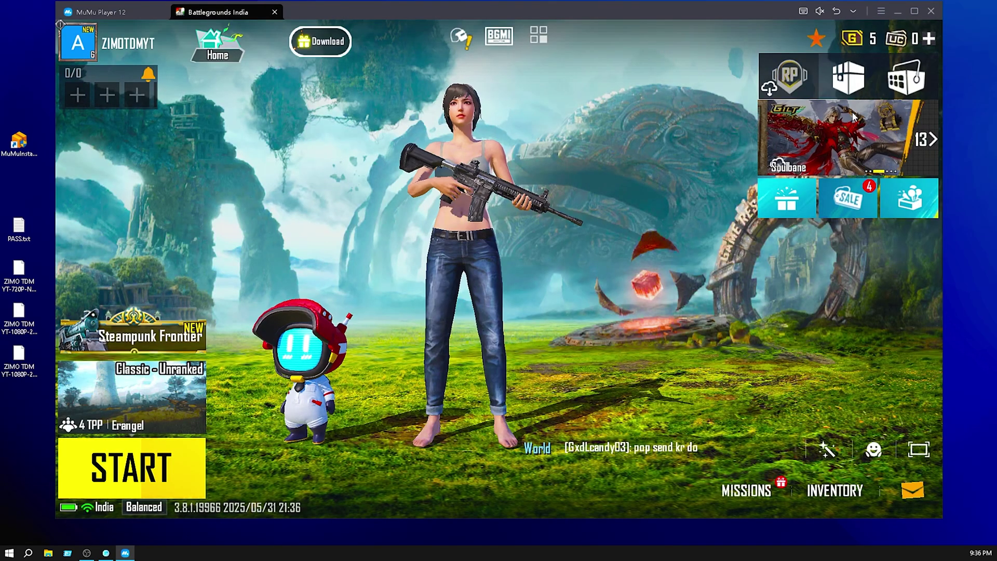
click(912, 492)
click(926, 52)
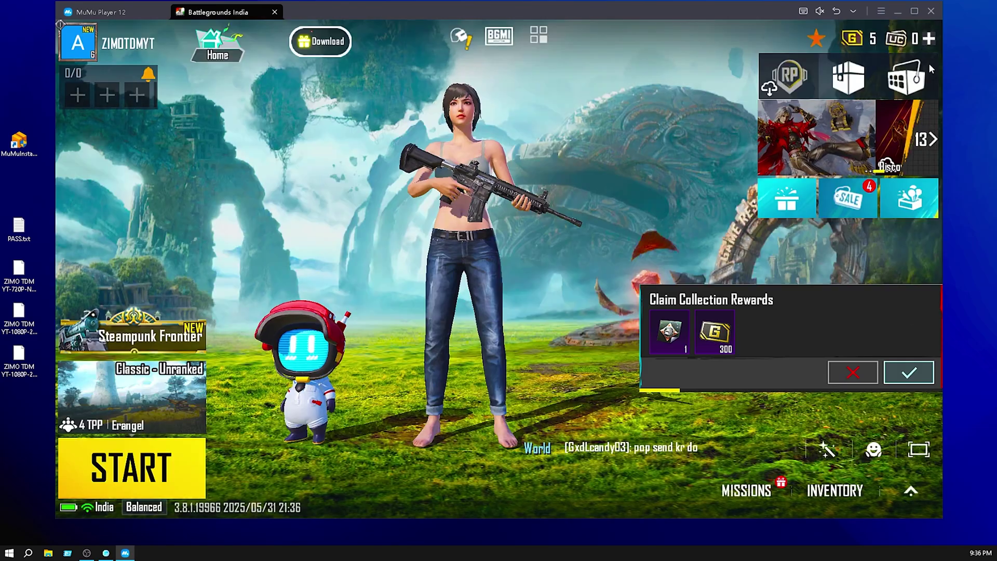
click(911, 491)
Open the game's Graphics settings and switch the graphics preference to Custom.
click(878, 109)
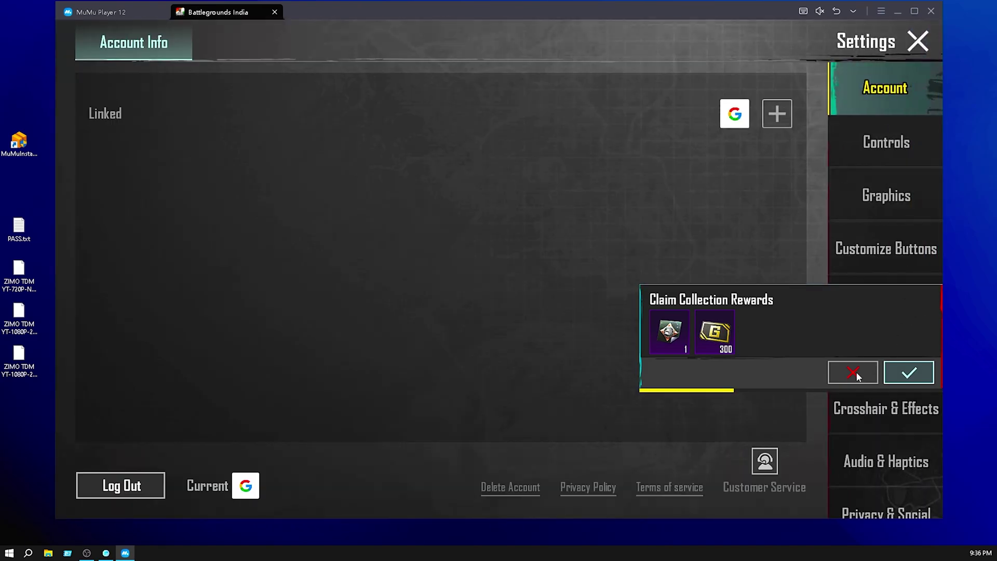
click(890, 197)
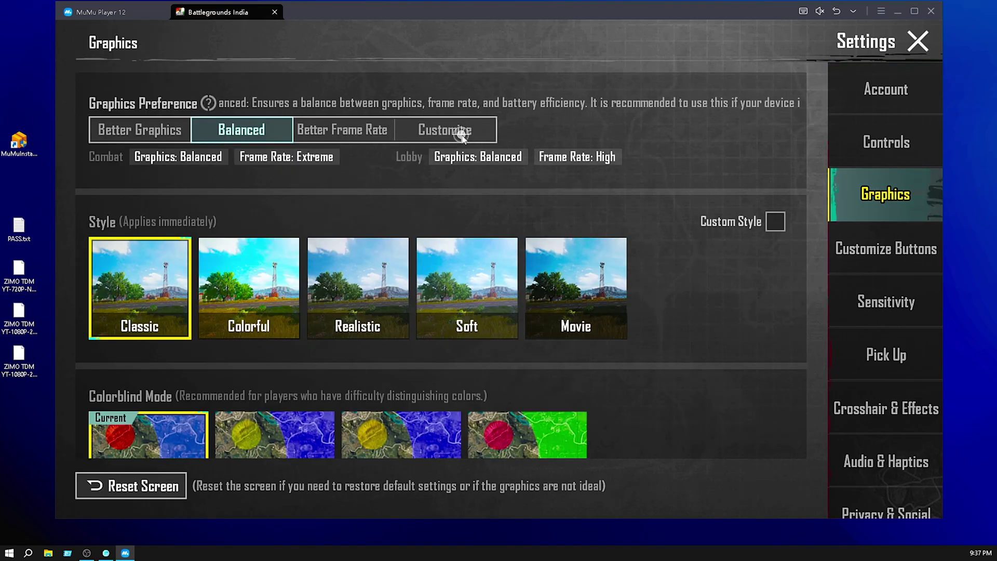
click(455, 130)
click(581, 381)
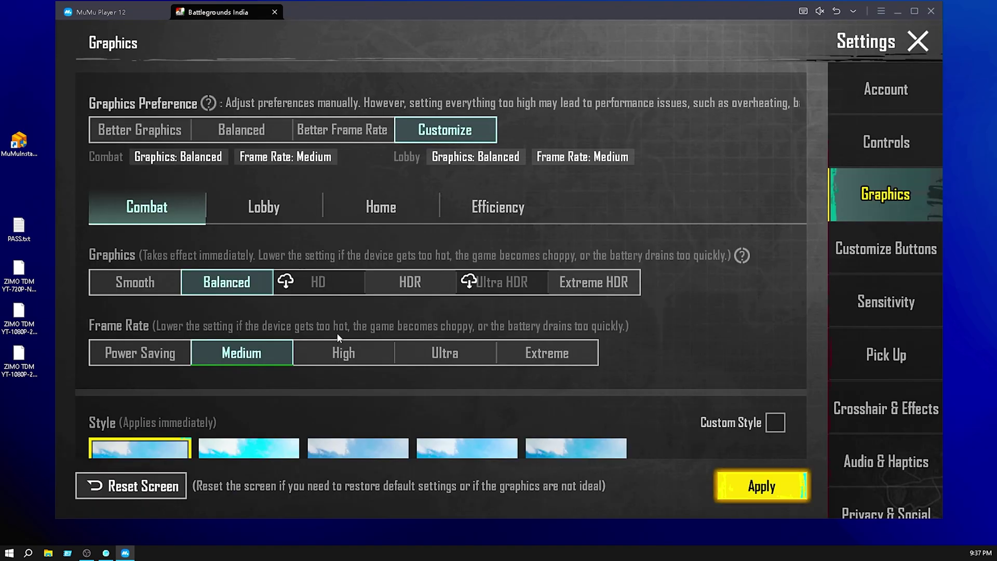
Set lobby graphics to Smooth, Extreme+ frame rate and Colorful style, and apply.
click(270, 213)
click(151, 285)
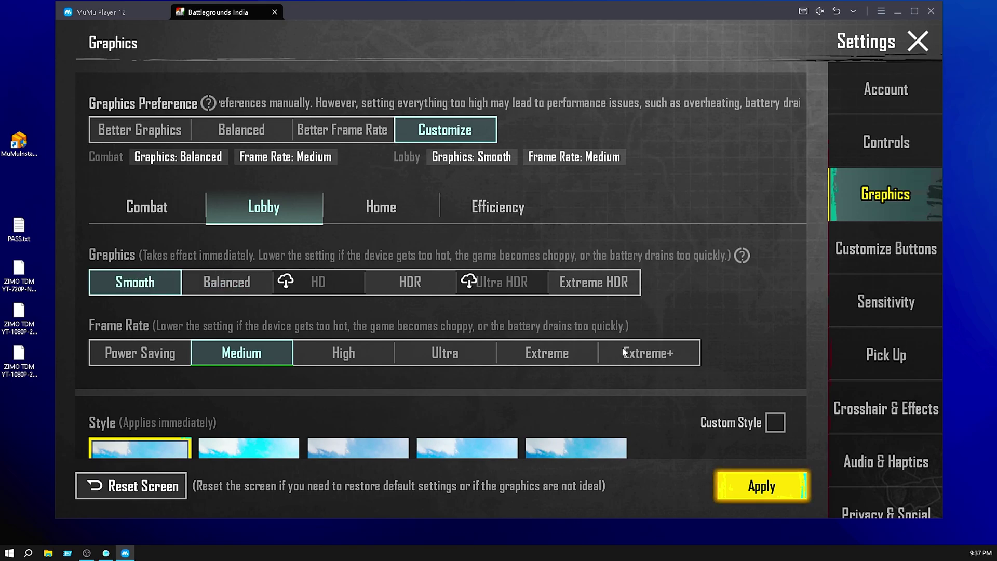
click(654, 355)
click(556, 384)
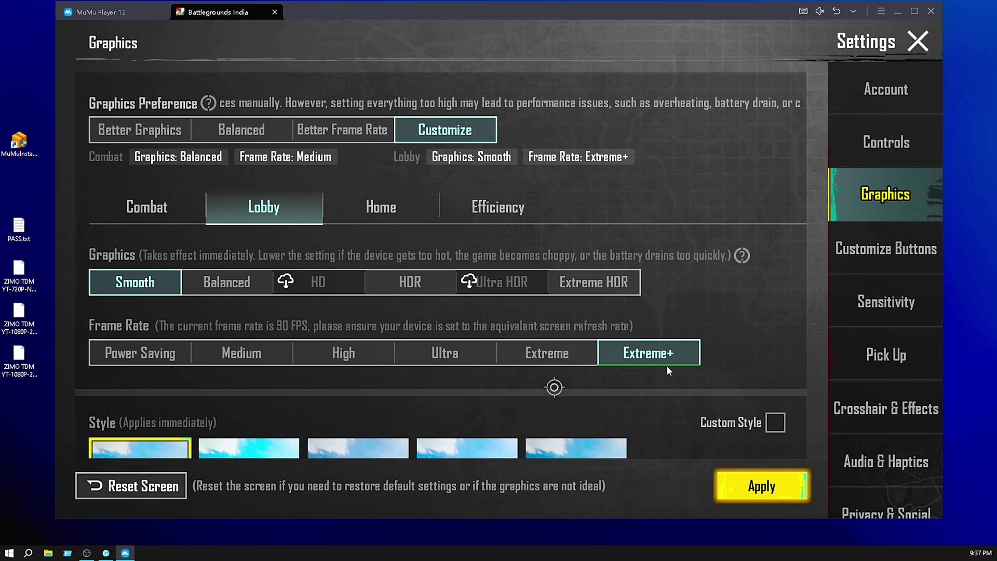
drag(366, 410, 382, 293)
click(254, 385)
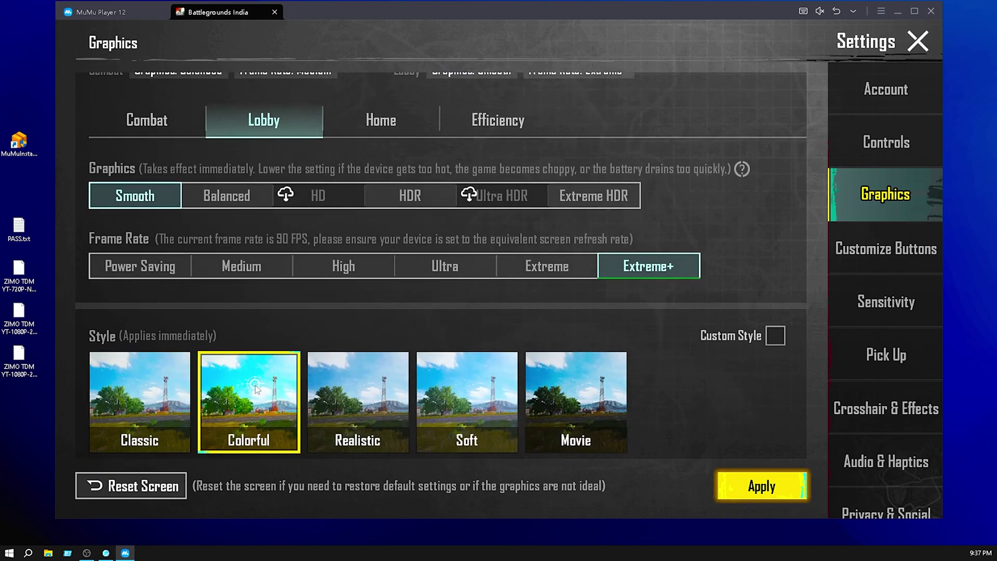
scroll(463, 335, down, 5)
click(747, 492)
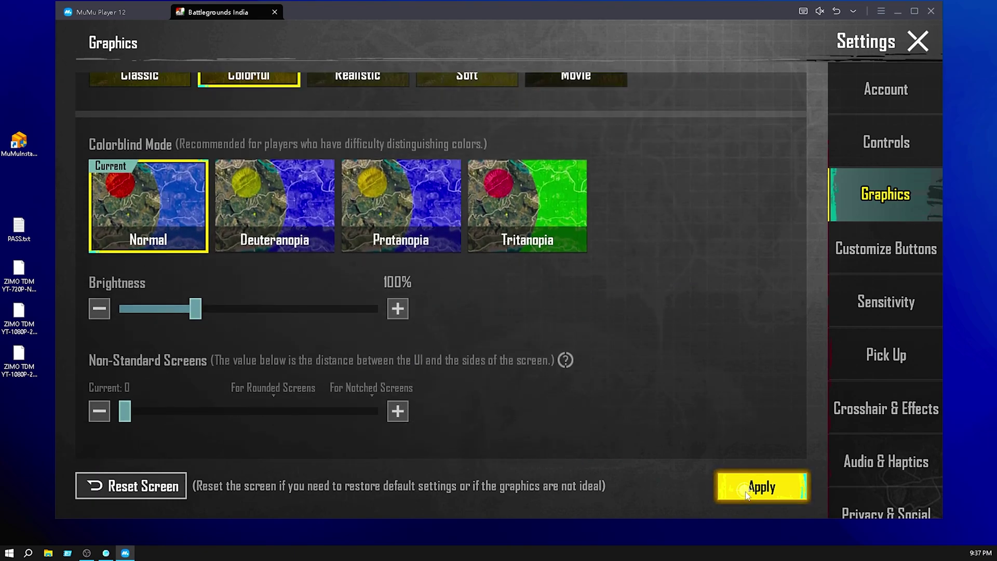
Set combat graphics to Smooth, Ultra Extreme frame rate with manual adjustment, and apply.
click(147, 207)
click(136, 283)
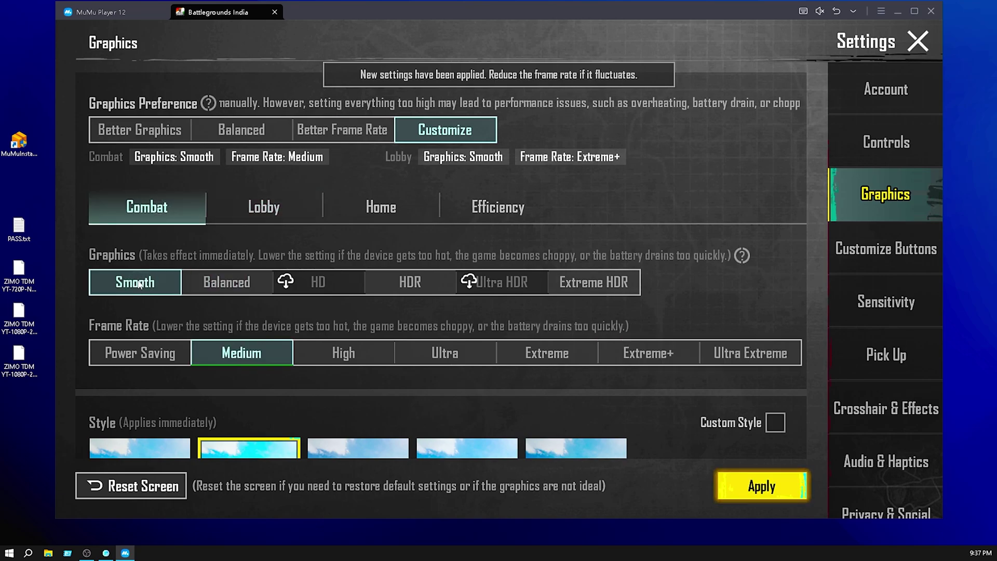
click(750, 355)
click(582, 376)
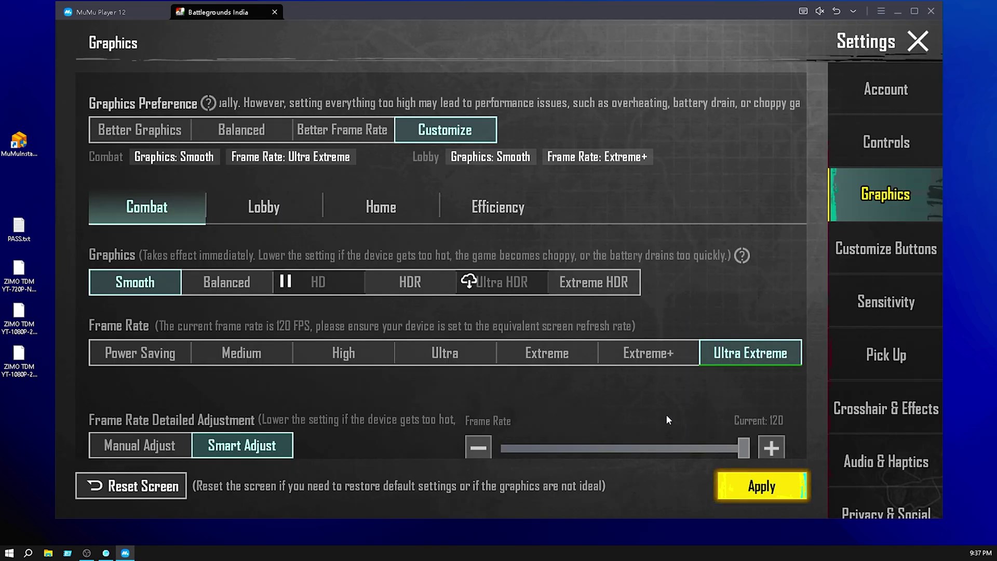
drag(668, 420, 655, 364)
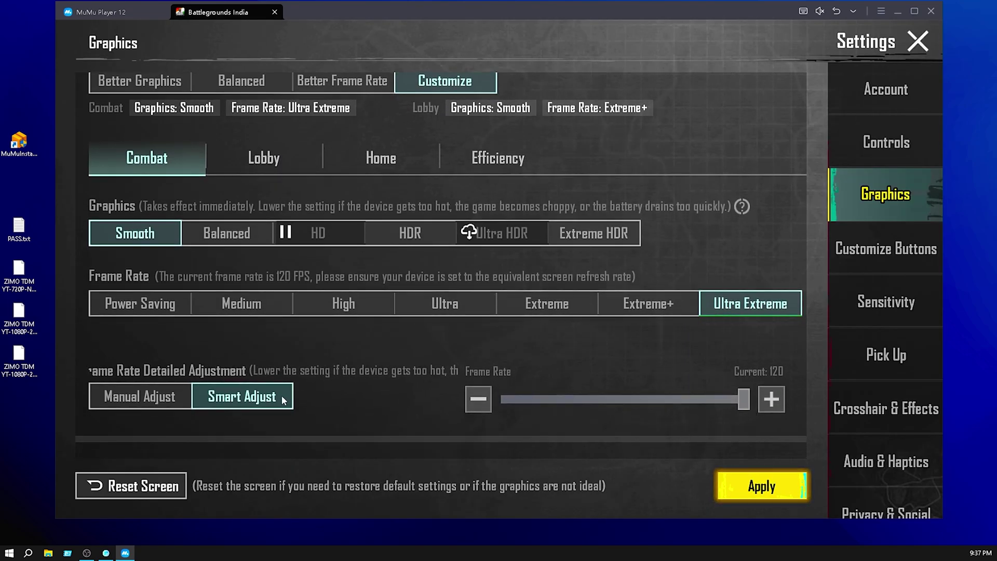
click(147, 396)
drag(352, 427, 407, 326)
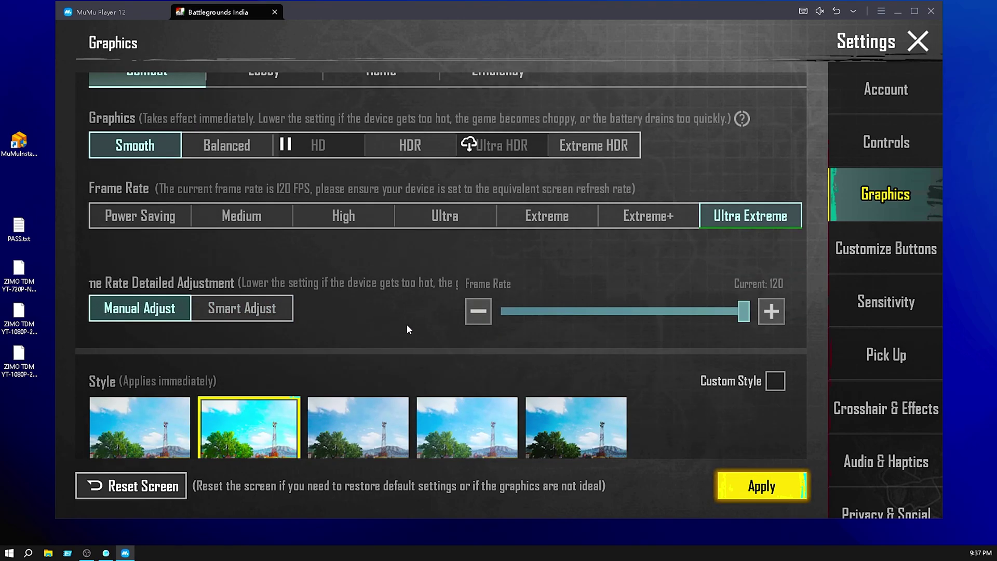
scroll(442, 428, down, 5)
click(762, 486)
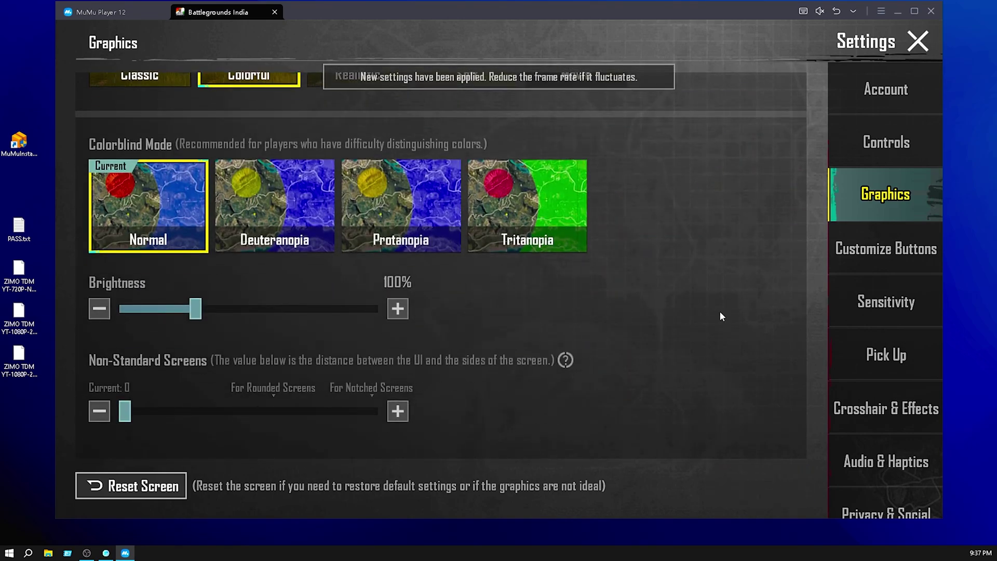
scroll(721, 316, up, 5)
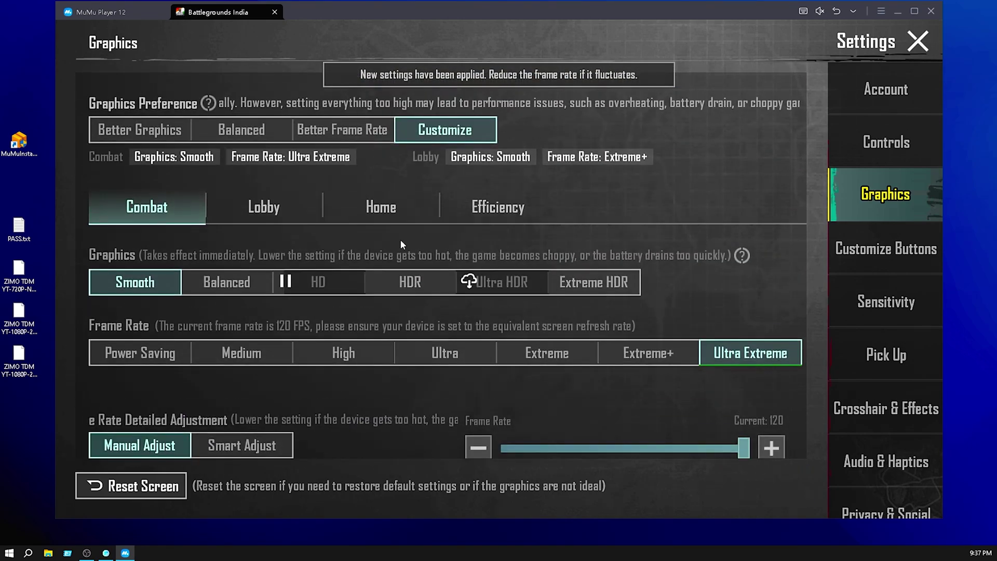
Set the Home graphics quality to Smooth and apply it.
click(358, 207)
click(135, 282)
click(754, 487)
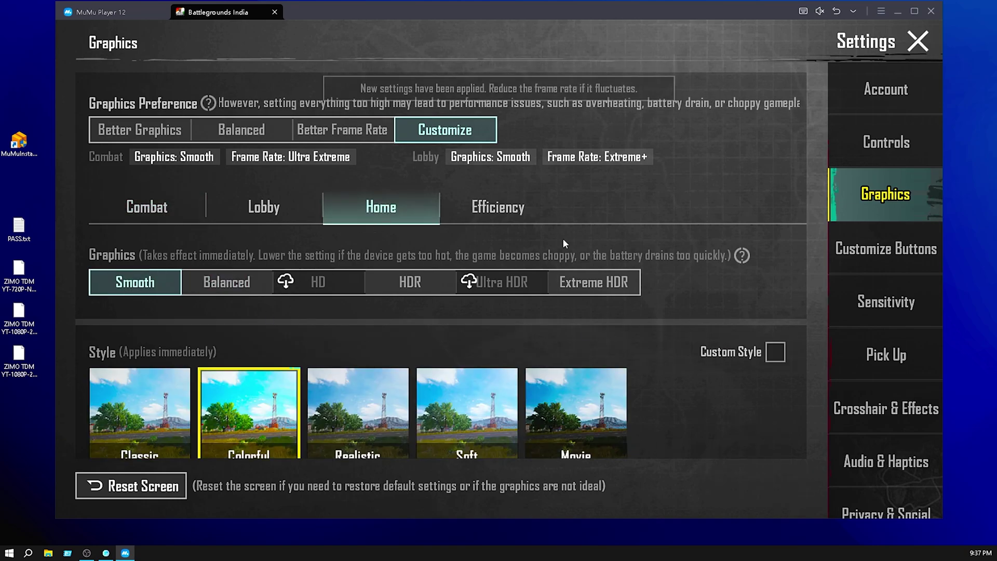
Disable Power Saving on the Efficiency tab, apply, and close Settings.
click(499, 208)
scroll(165, 290, down, 2)
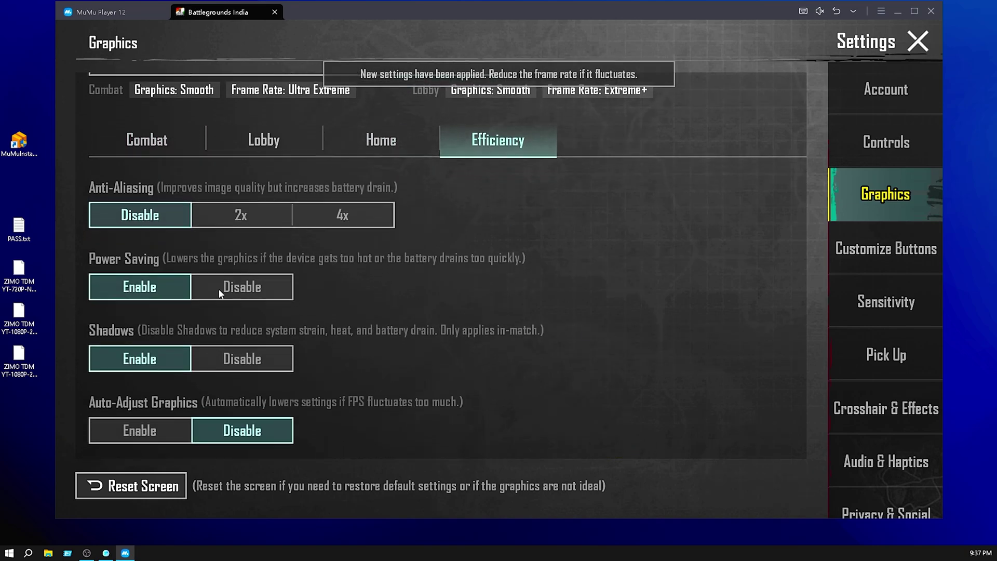
click(220, 294)
click(228, 366)
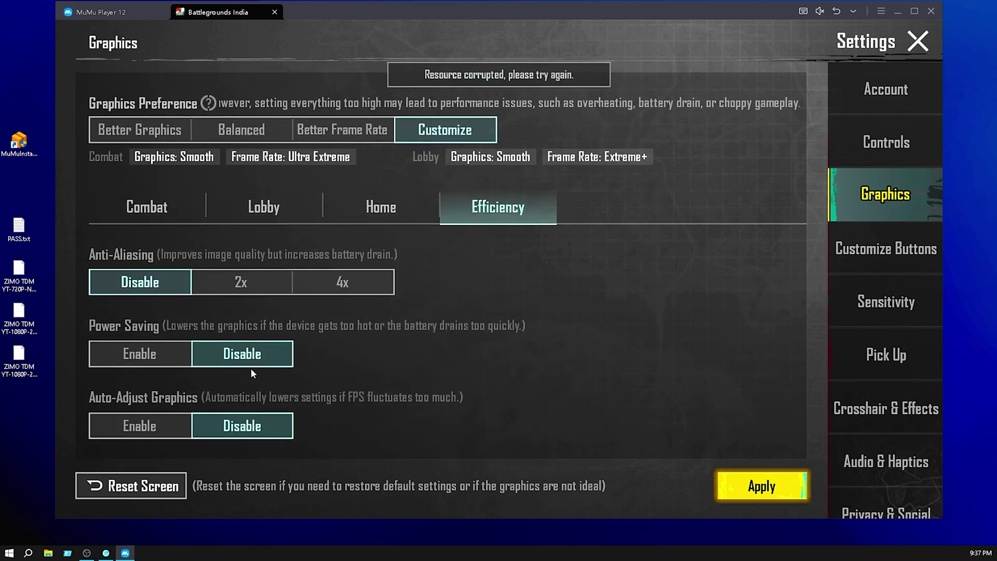
scroll(135, 327, down, 2)
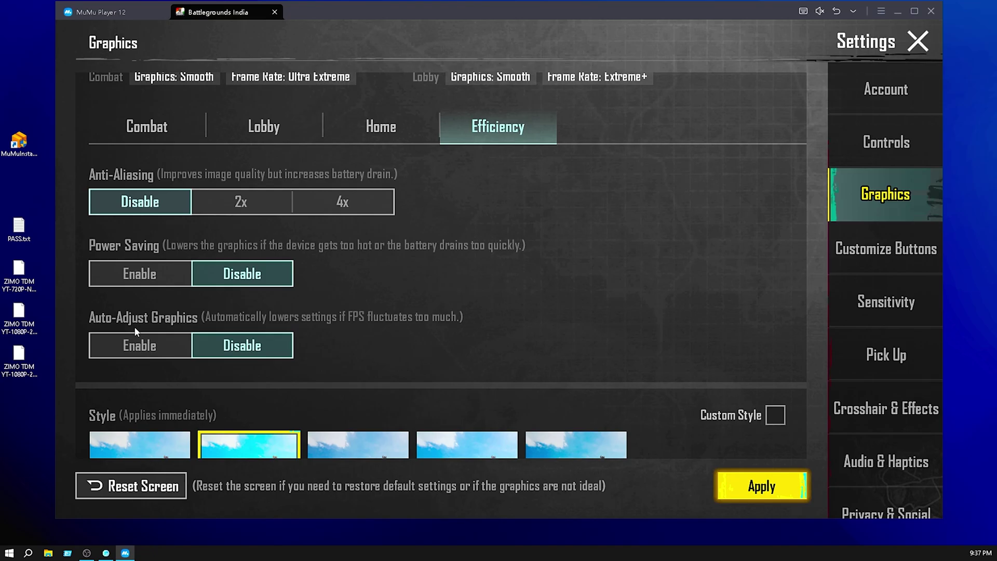
scroll(274, 351, down, 10)
click(762, 486)
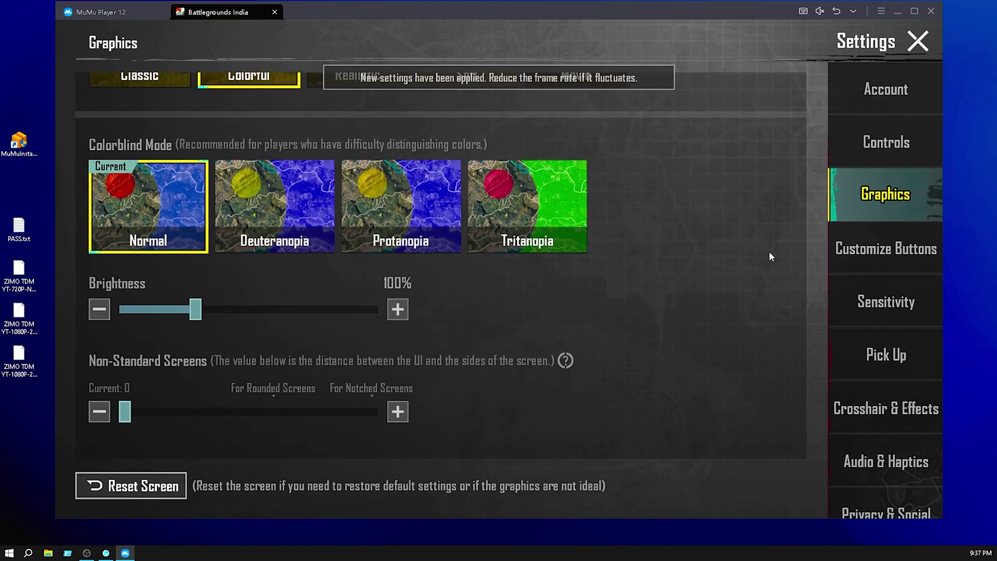
click(918, 41)
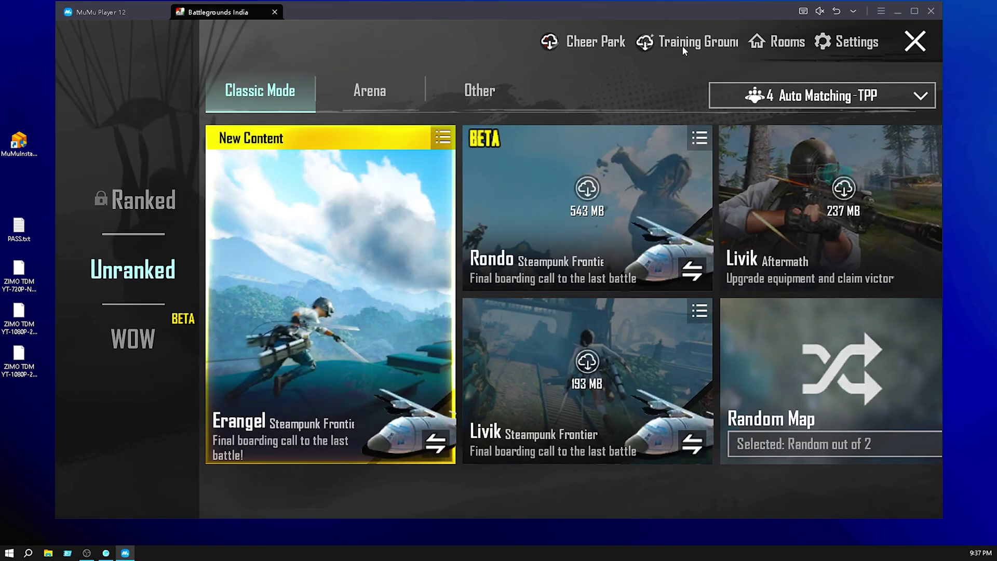
Enter the Training Ground, walk forward with W and go prone with Z.
click(681, 45)
click(573, 377)
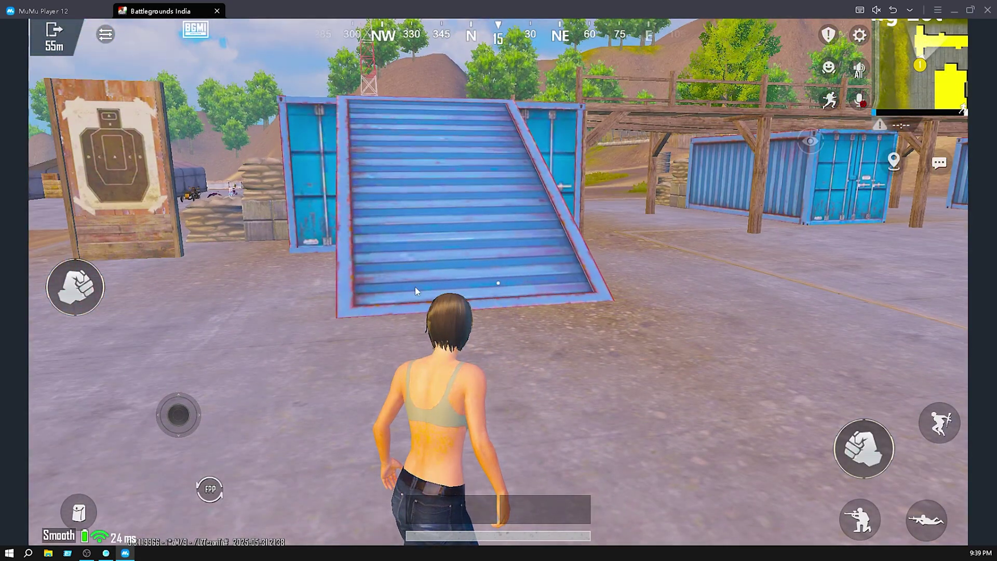
drag(415, 287, 317, 288)
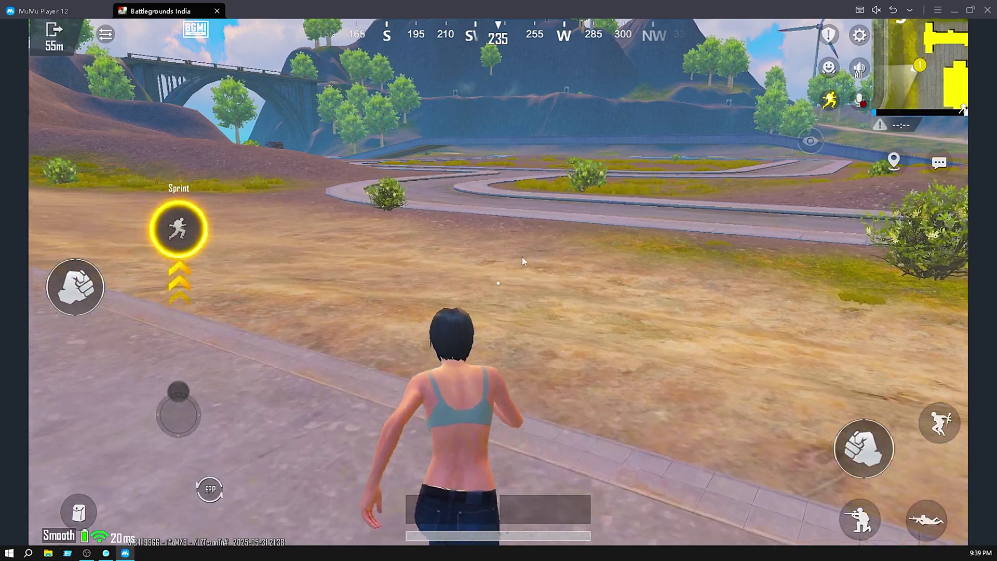
key(w)
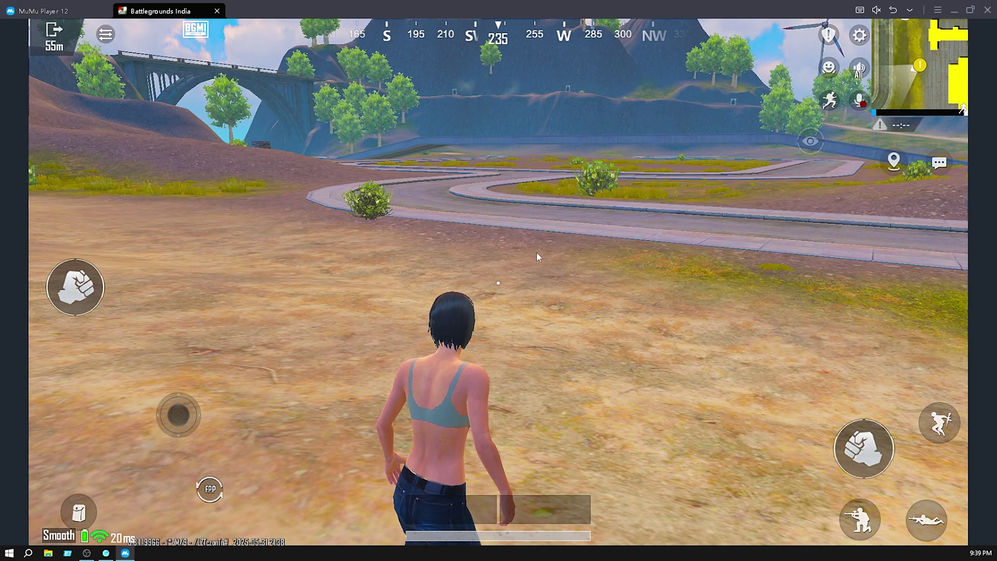
key(w)
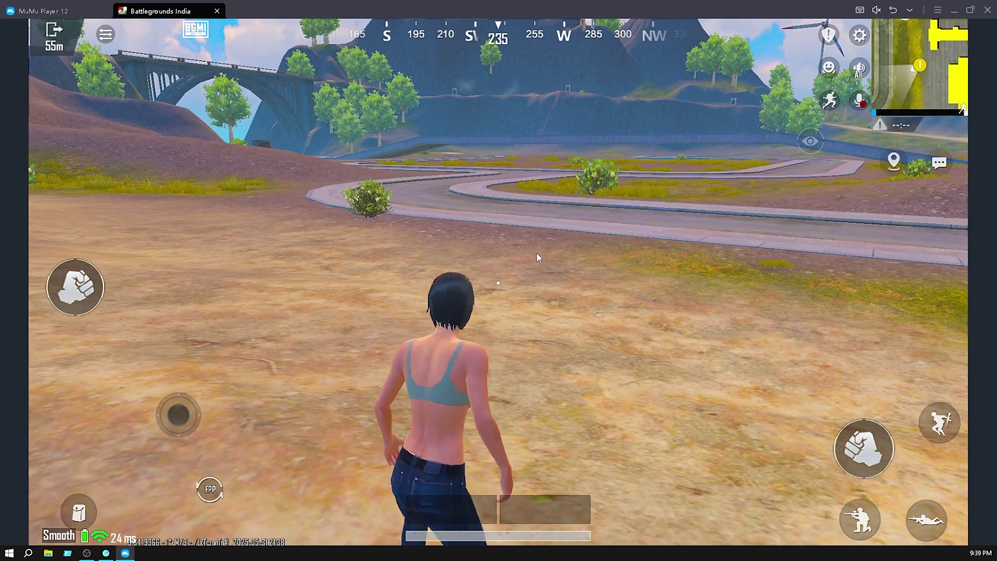
key(z)
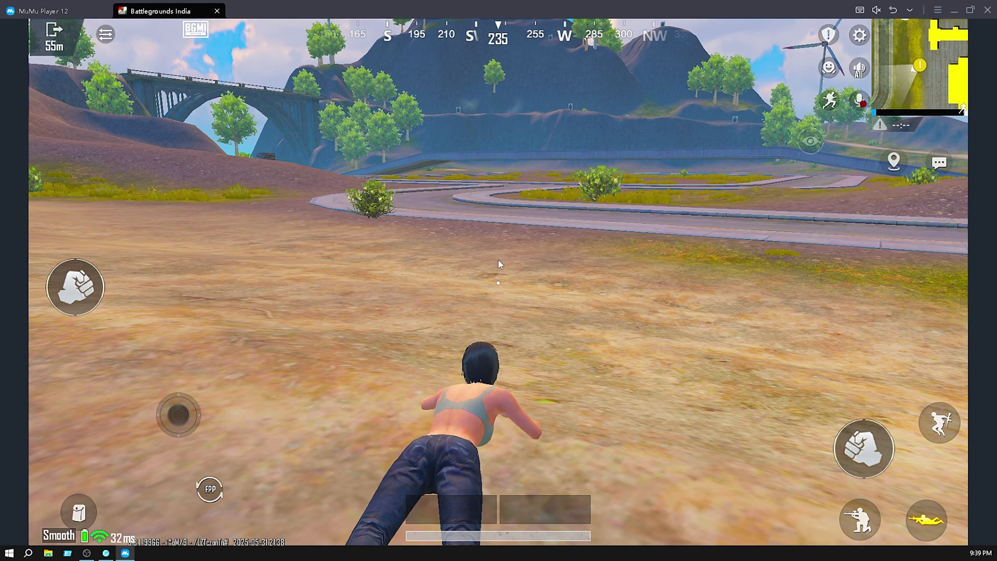
Create a custom key plan with one key button bound to N1 and save it.
click(861, 10)
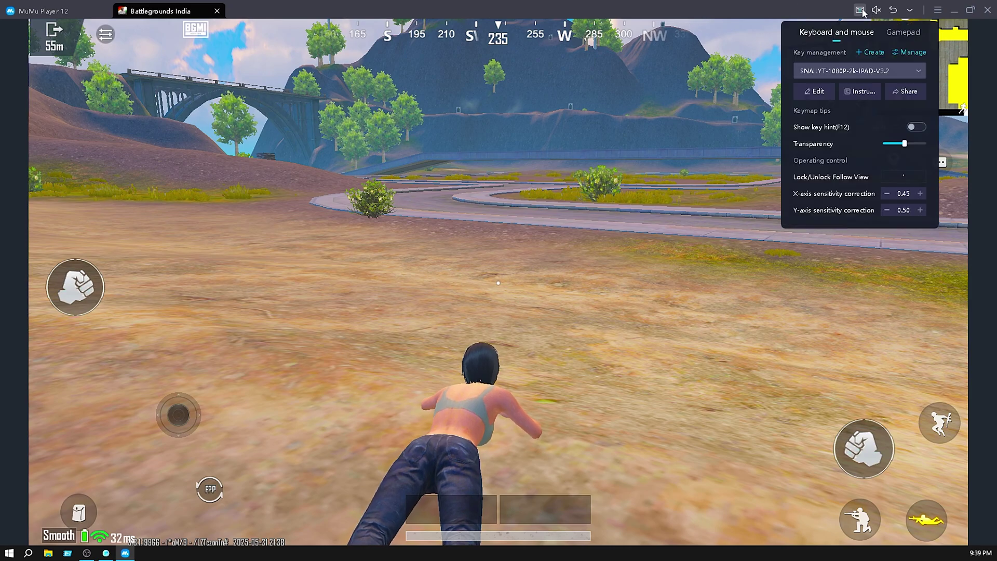
click(871, 53)
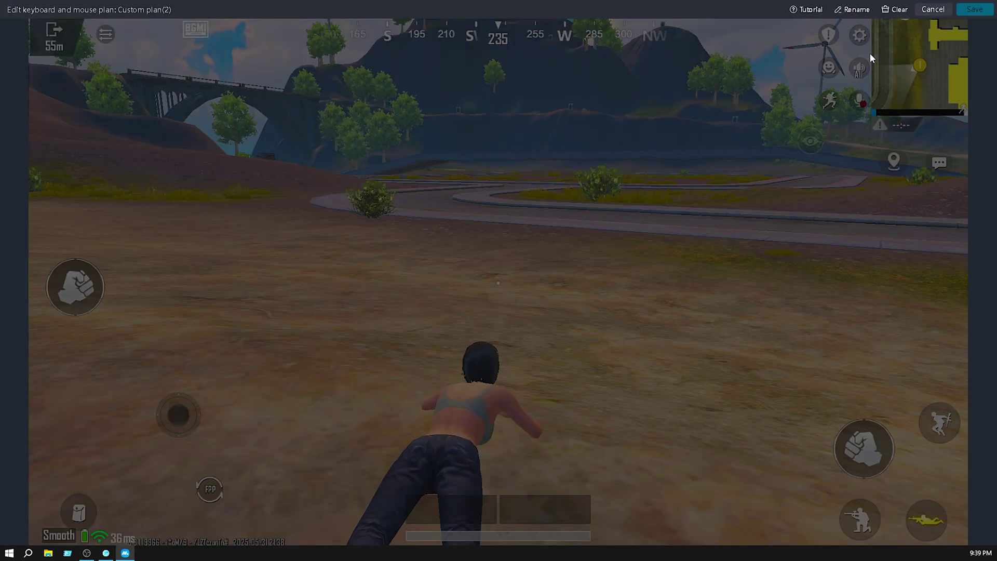
right_click(801, 194)
drag(803, 200, 827, 202)
key(KP_1)
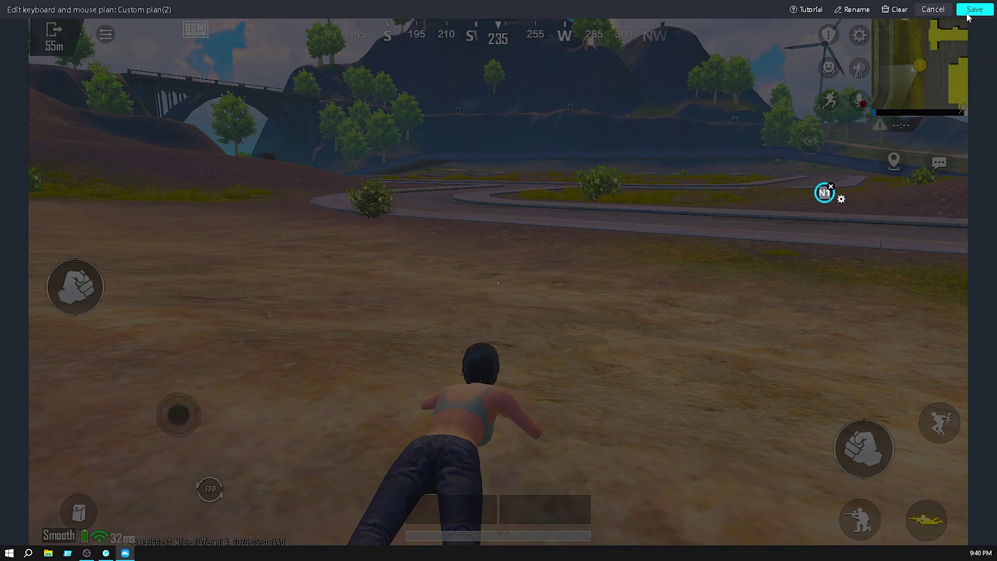
click(970, 11)
Import the ZIMO TDM YT-1080P-2k-Normal-V3.2 keymap JSON from the Desktop and apply it.
click(861, 10)
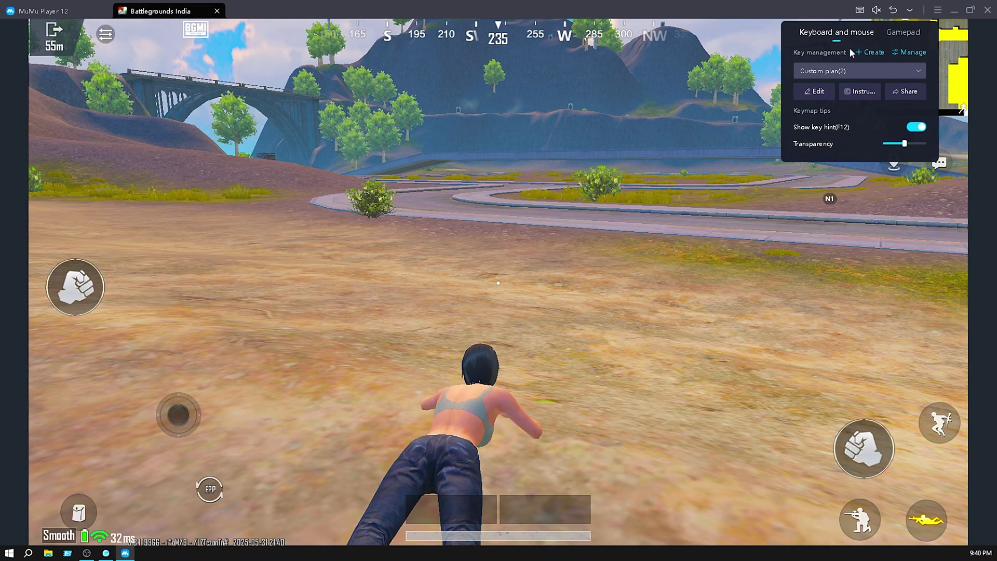
click(912, 52)
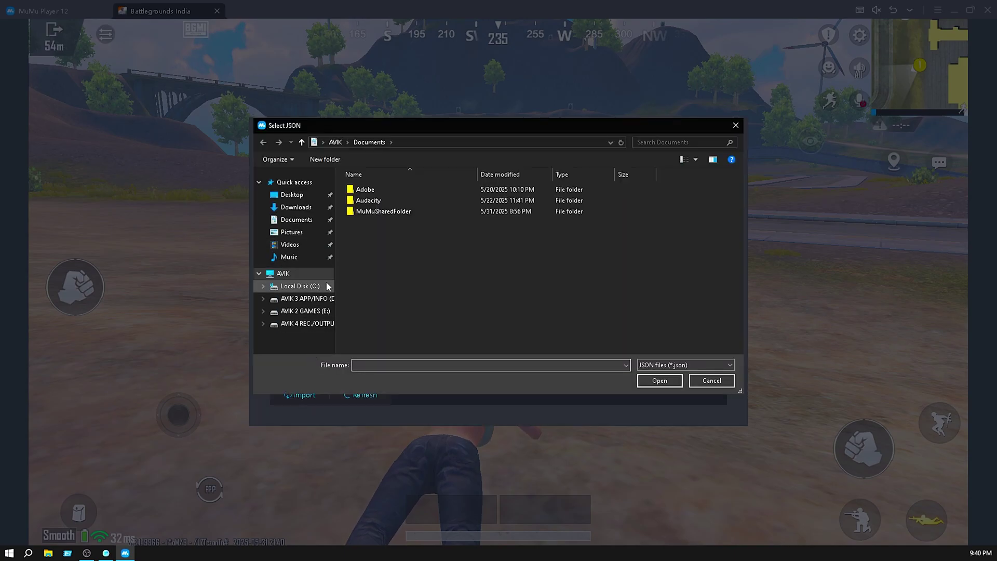
click(308, 197)
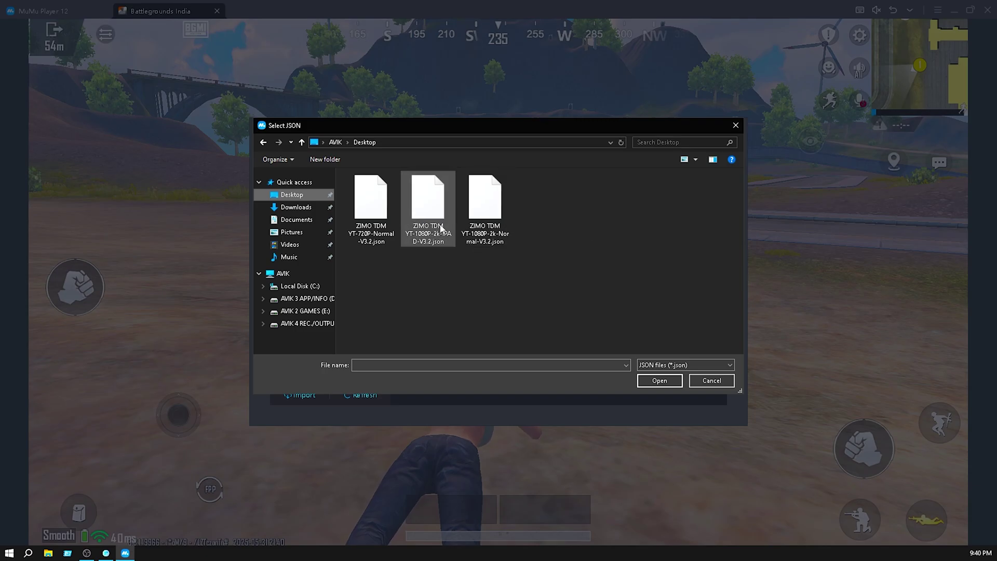
click(487, 215)
right_click(488, 212)
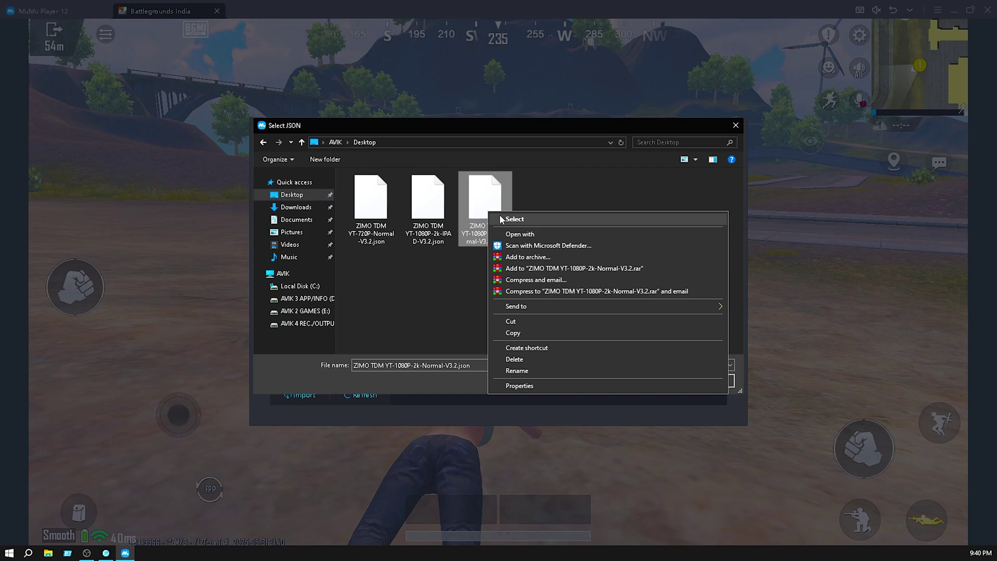
click(502, 219)
click(357, 237)
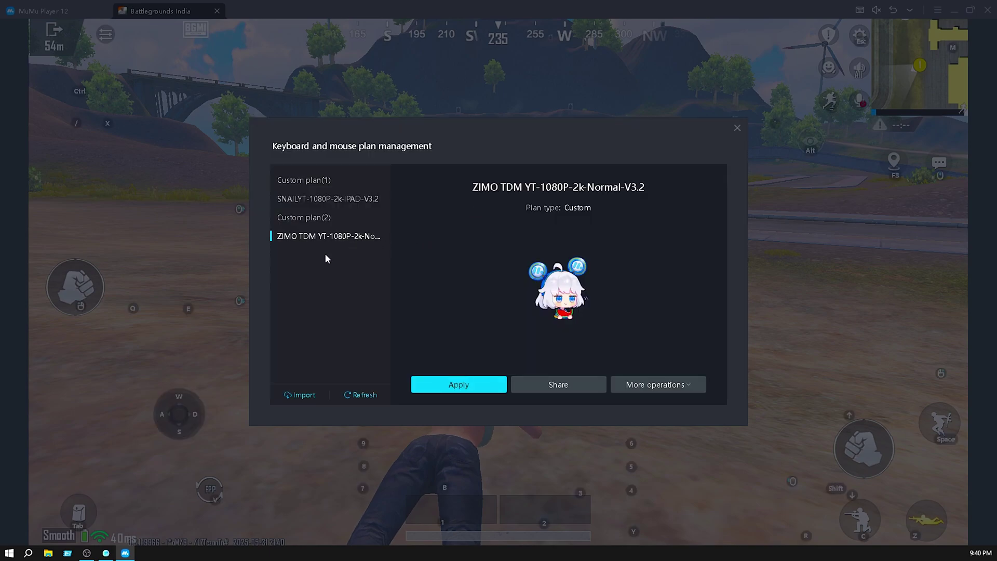
click(447, 385)
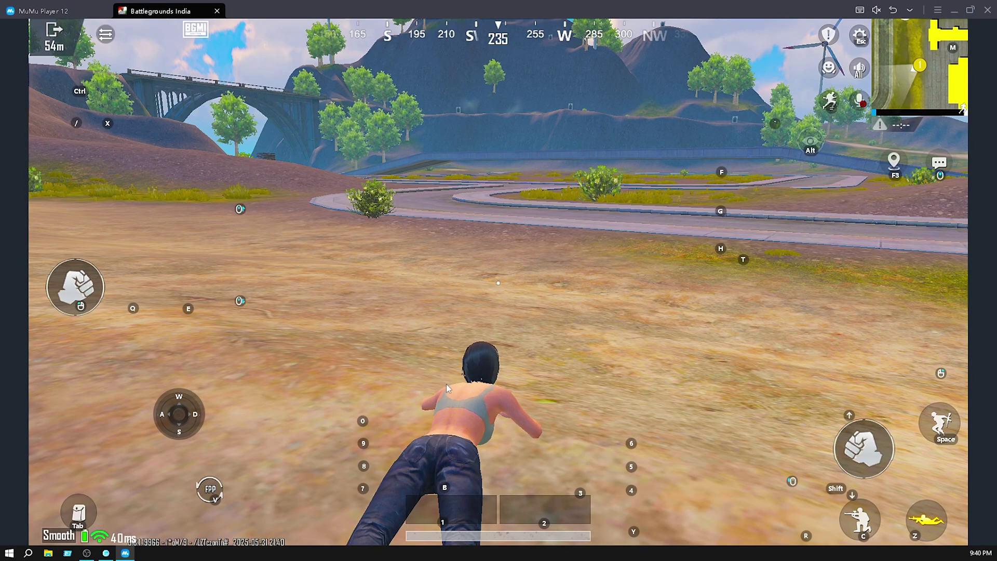
Stand up, walk to the weapon table, and pick up guns with F.
click(590, 310)
key(space)
key(w)
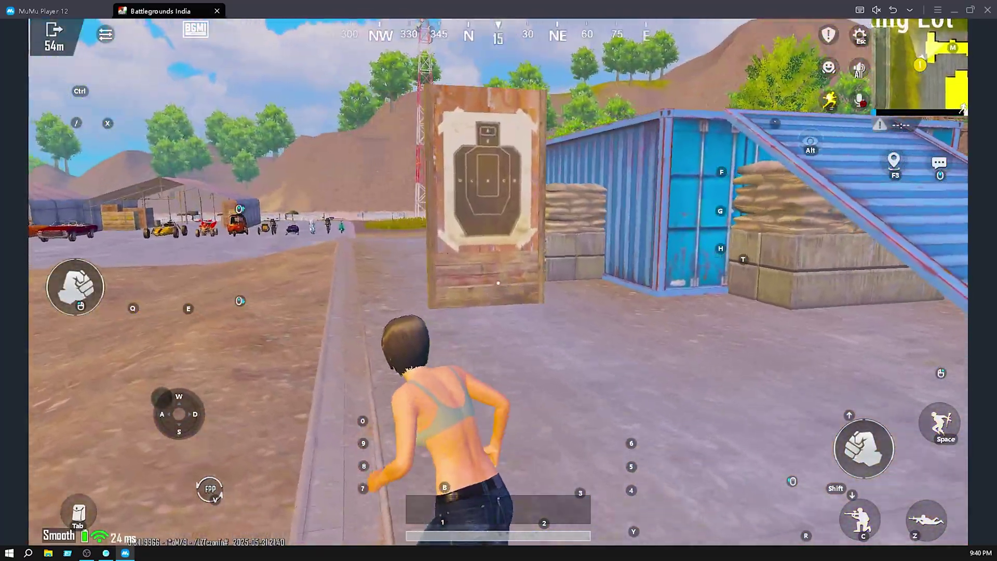
key(alt)
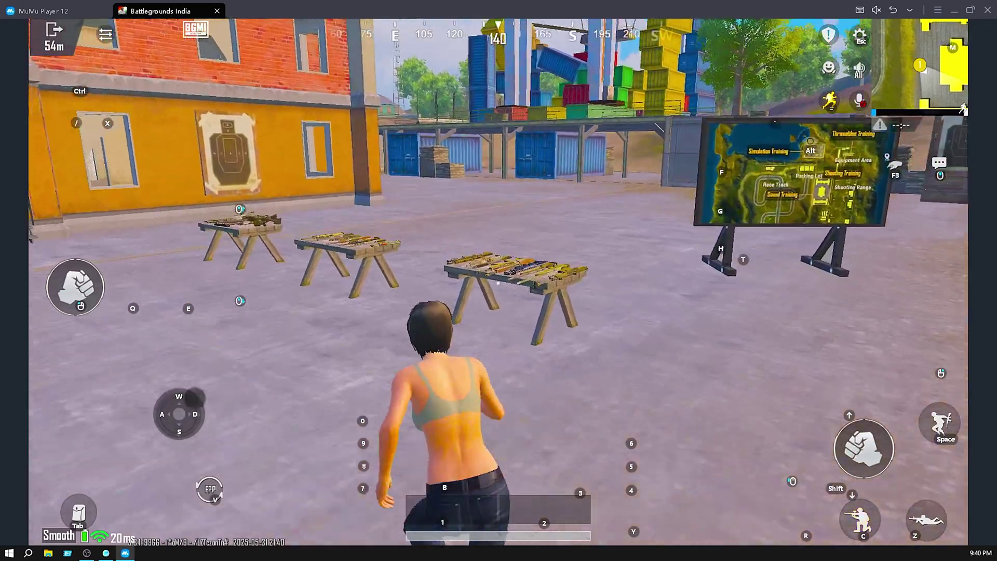
key(f)
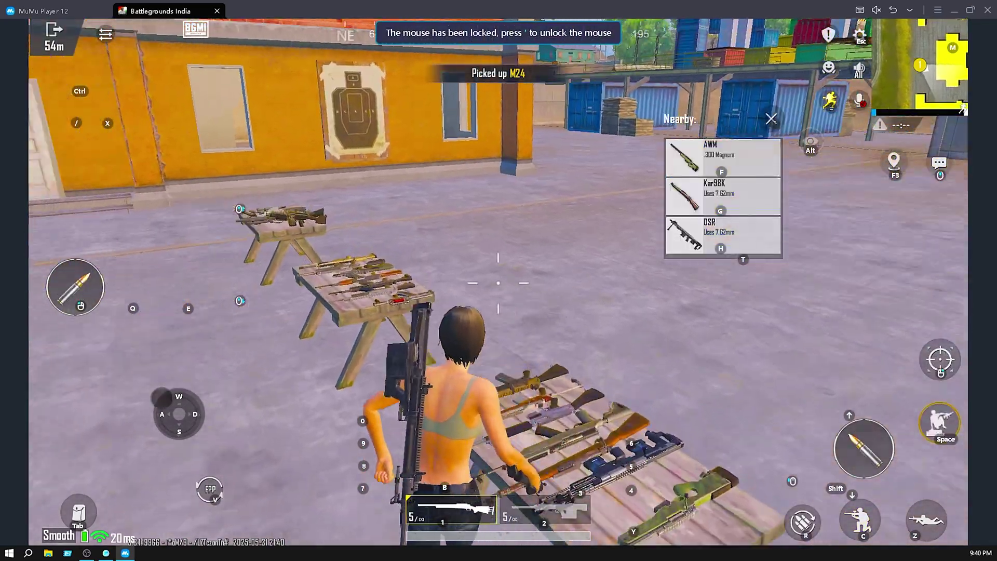
key(f)
key(f)
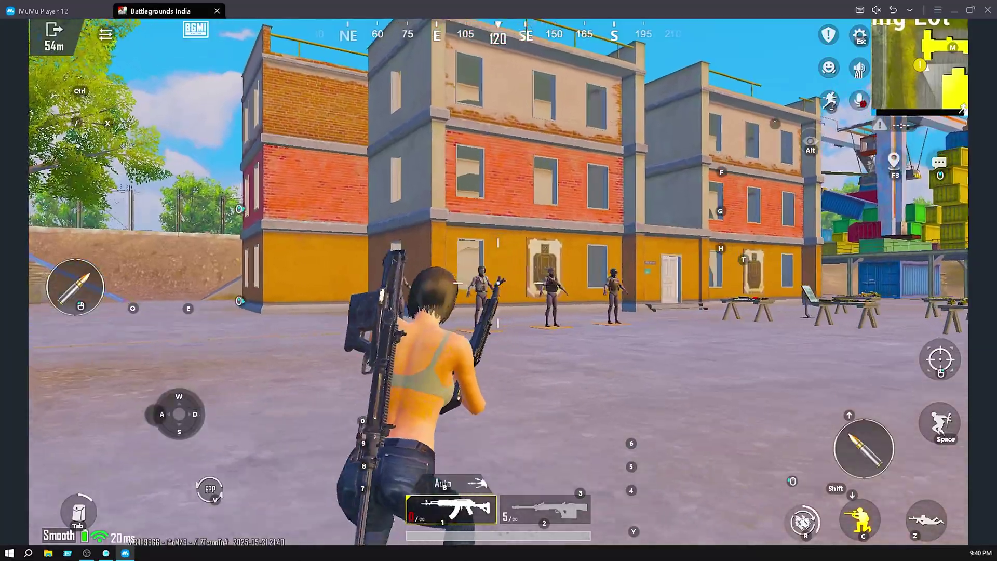
Cross the container and yard toward the dummies, switching to the second rifle.
key(w)
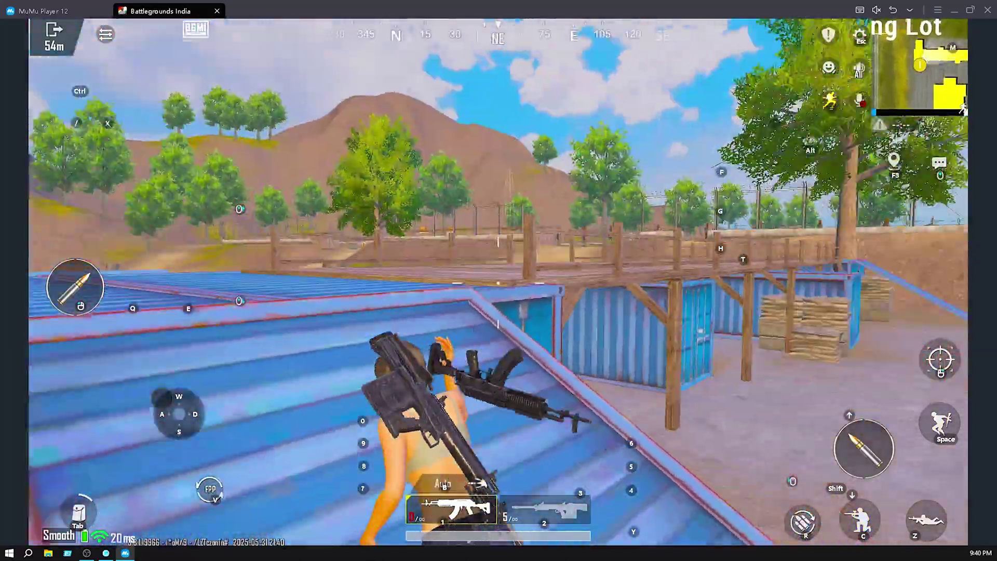
key(x)
key(w)
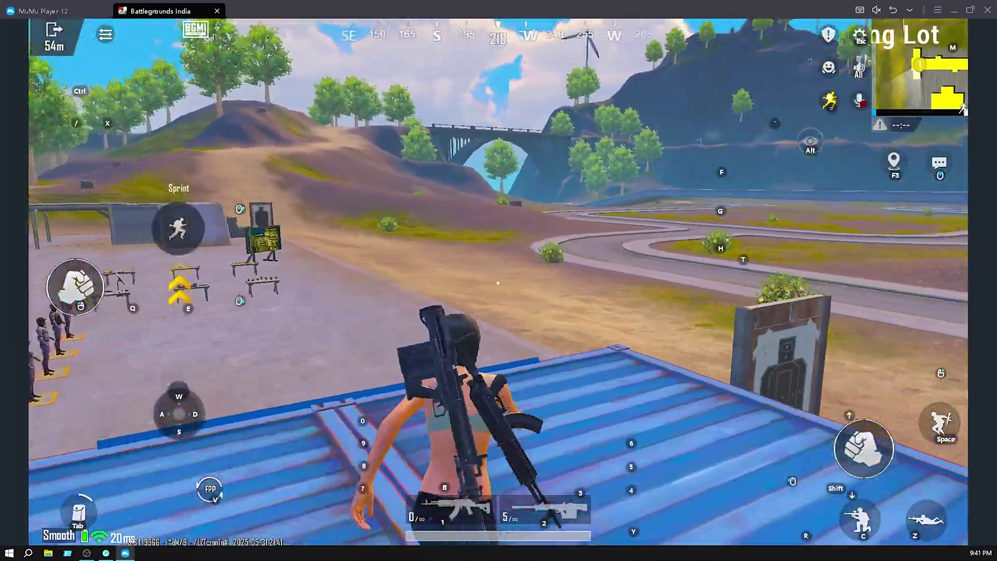
key(w)
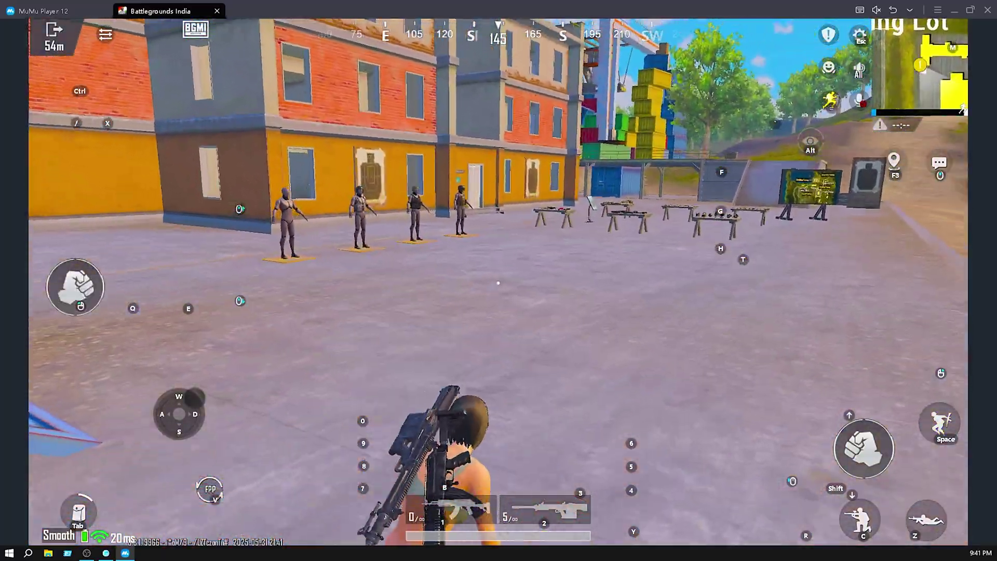
key(w)
key(2)
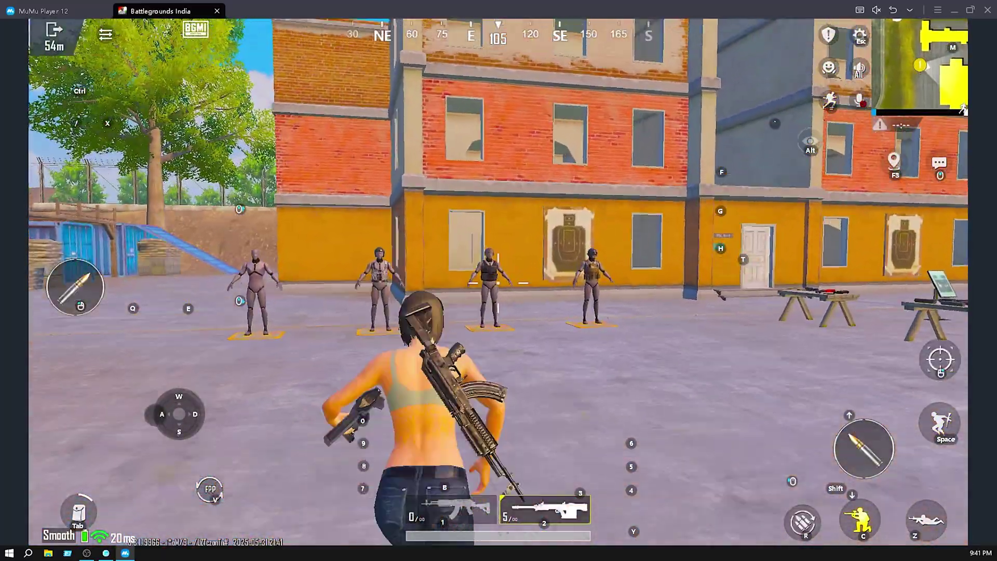
Aim down sights and fire several shots at the training dummies.
right_click(498, 284)
click(498, 283)
key(w)
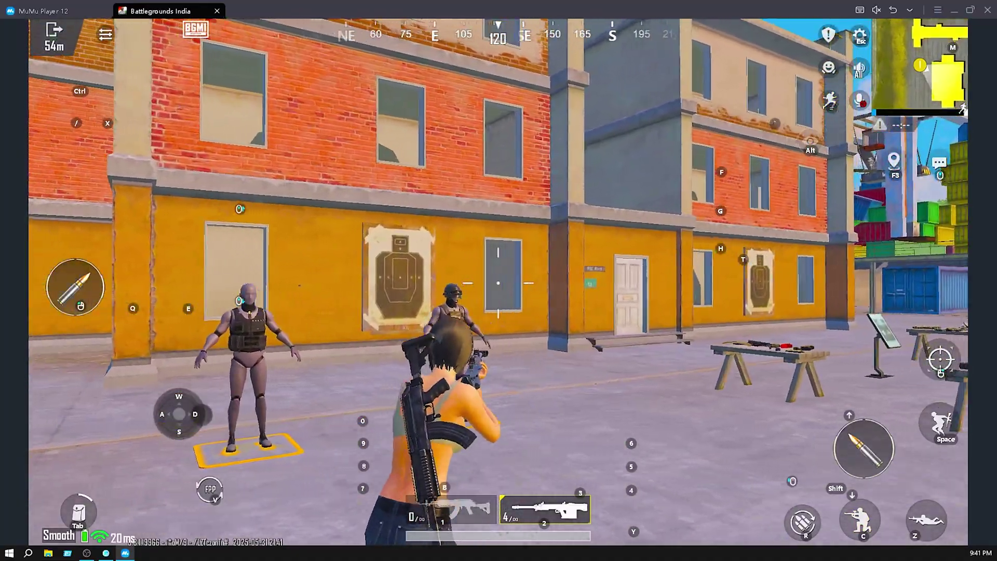
right_click(498, 283)
click(498, 283)
right_click(499, 284)
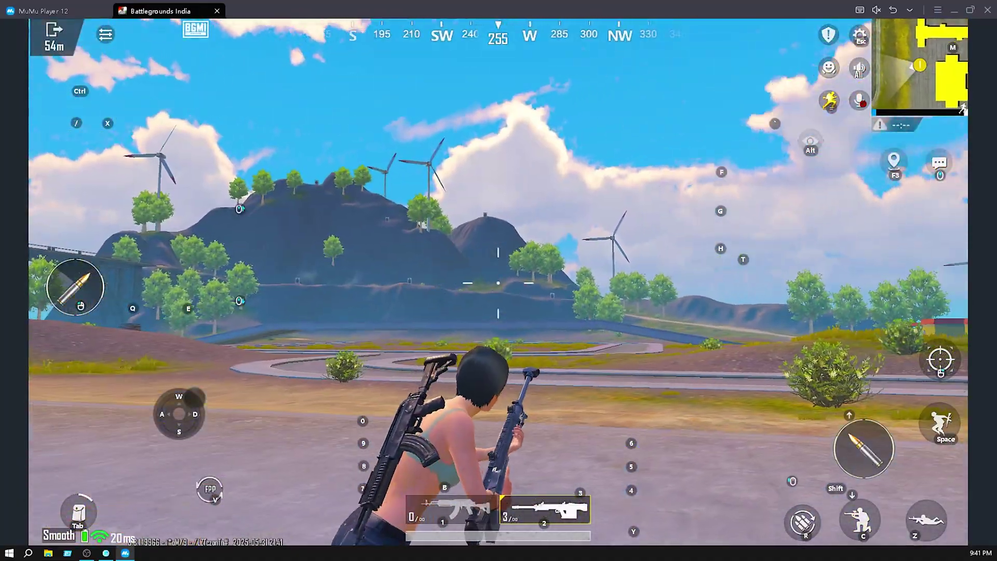
right_click(498, 283)
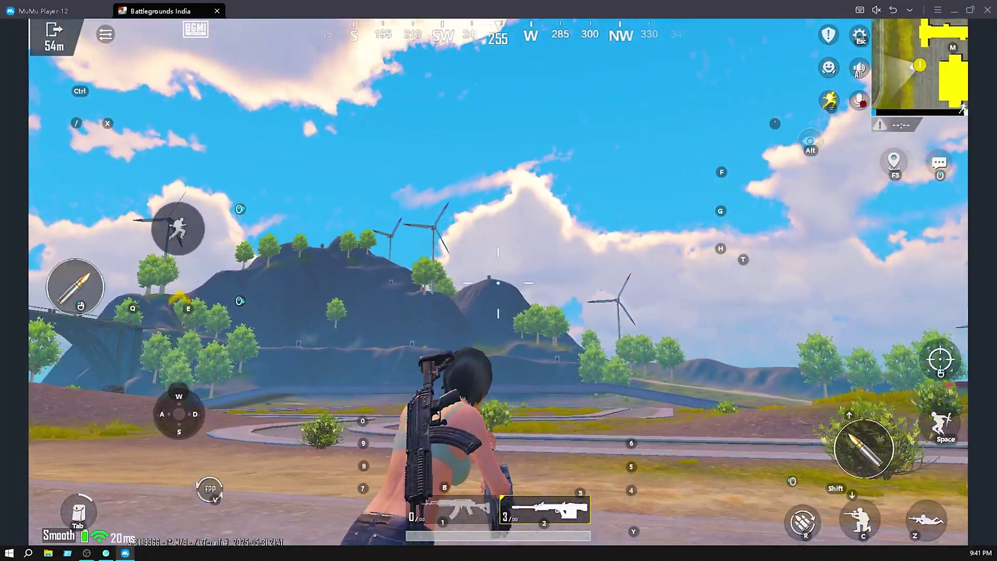
click(498, 283)
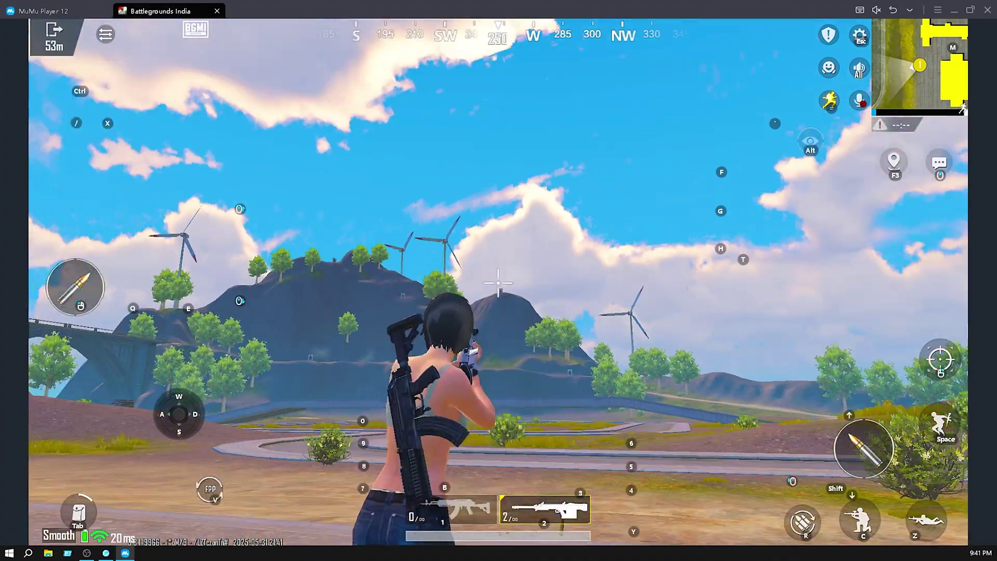